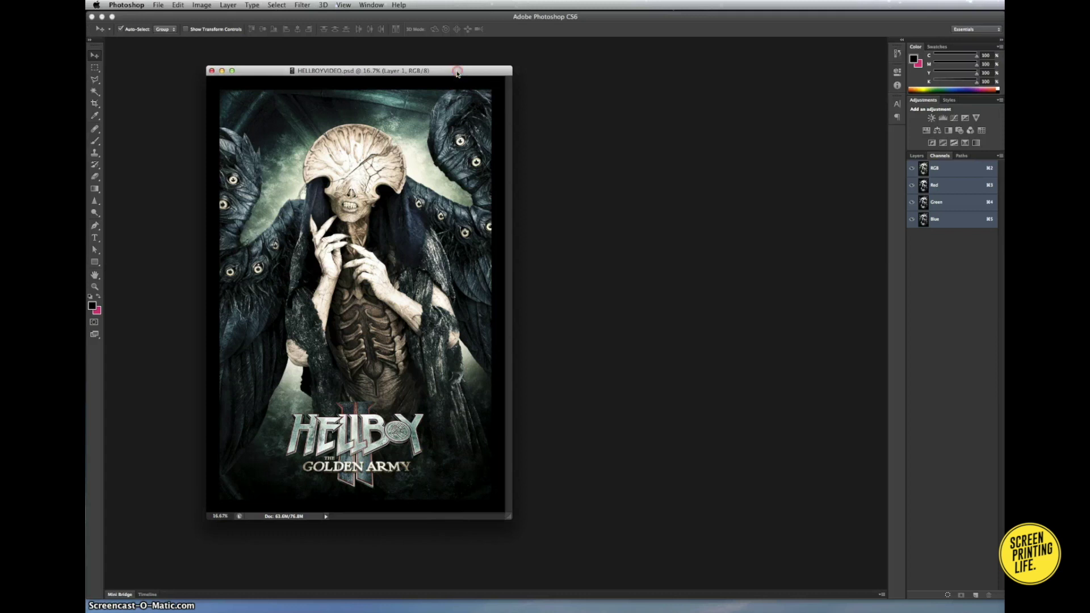
- Bring up the HELLBOYVIDEO.psd image's context menu to make a duplicate
{"action": "right_click", "coordinate": [457, 73]}
- Duplicate the poster as HELLBOYVIDEO copy in its own window beside the original
{"action": "left_click", "coordinate": [472, 73]}
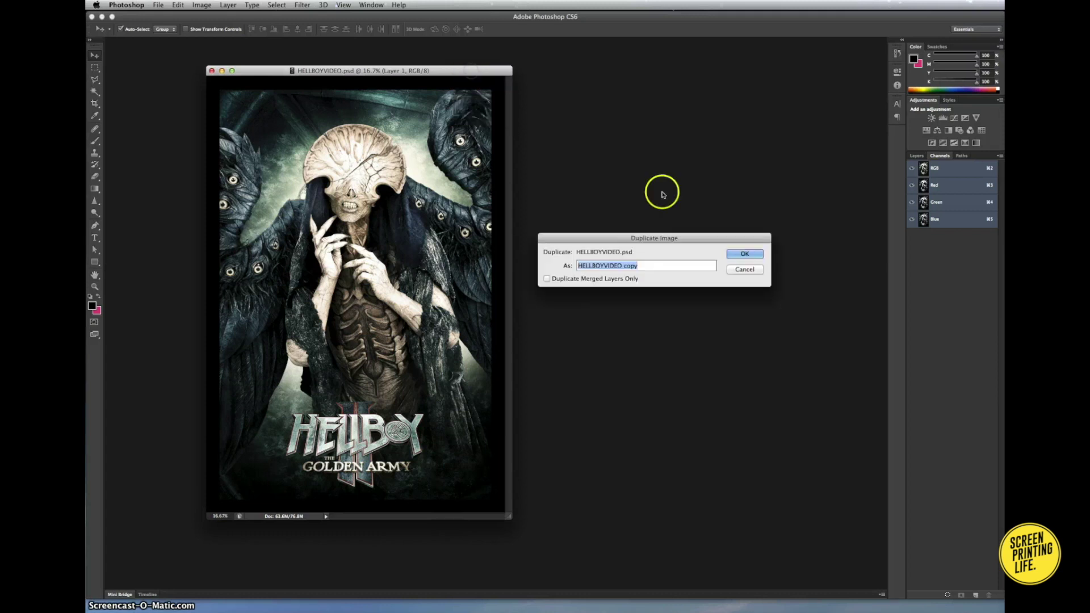
{"action": "left_click", "coordinate": [746, 253]}
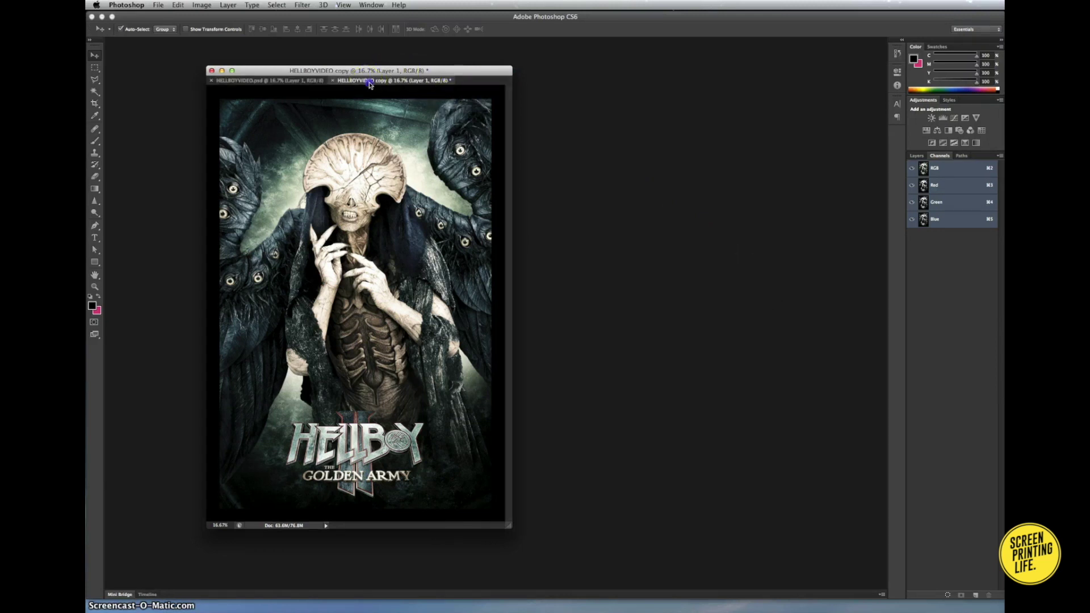
{"action": "left_click_drag", "start_coordinate": [369, 81], "coordinate": [582, 73]}
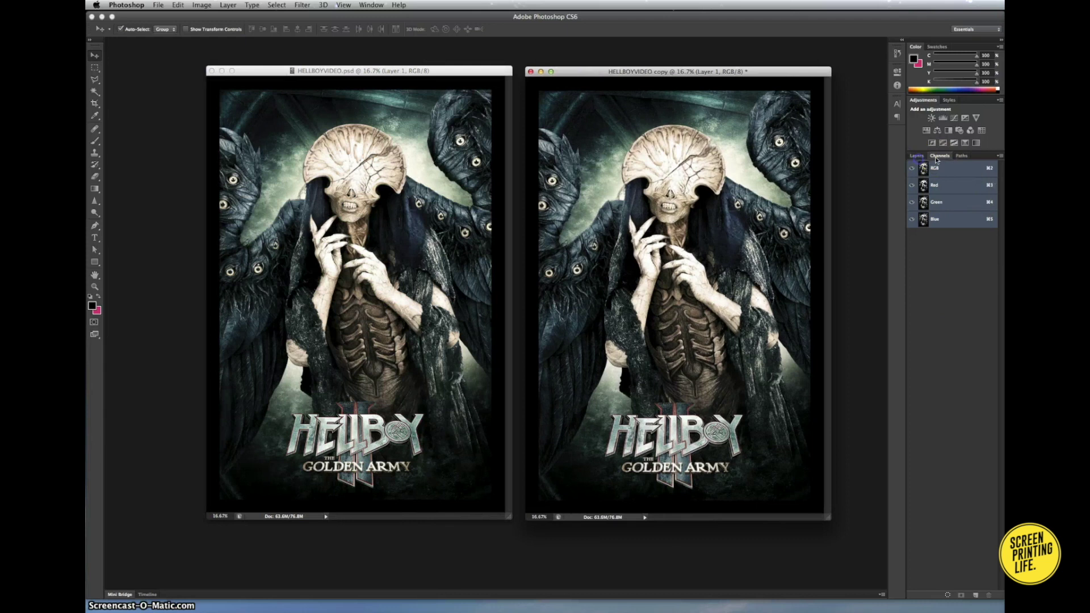
- Save the copy's brightness selection as an inverted alpha channel named BASE
{"action": "left_click", "coordinate": [917, 156]}
{"action": "left_click", "coordinate": [940, 186]}
{"action": "left_click", "coordinate": [945, 595]}
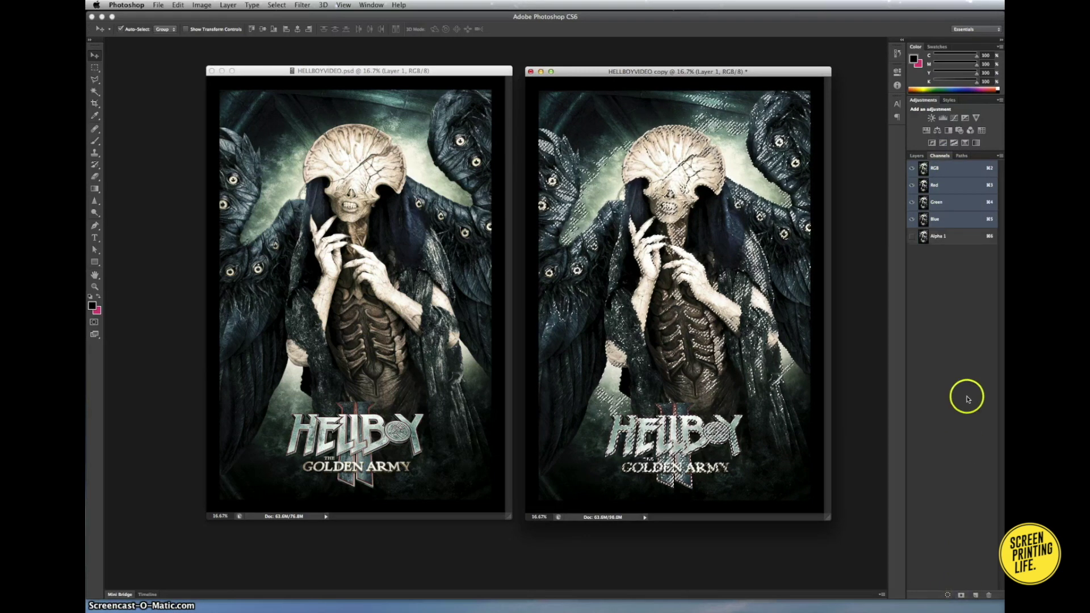
{"action": "key", "text": "ctrl+d"}
{"action": "left_click", "coordinate": [943, 237]}
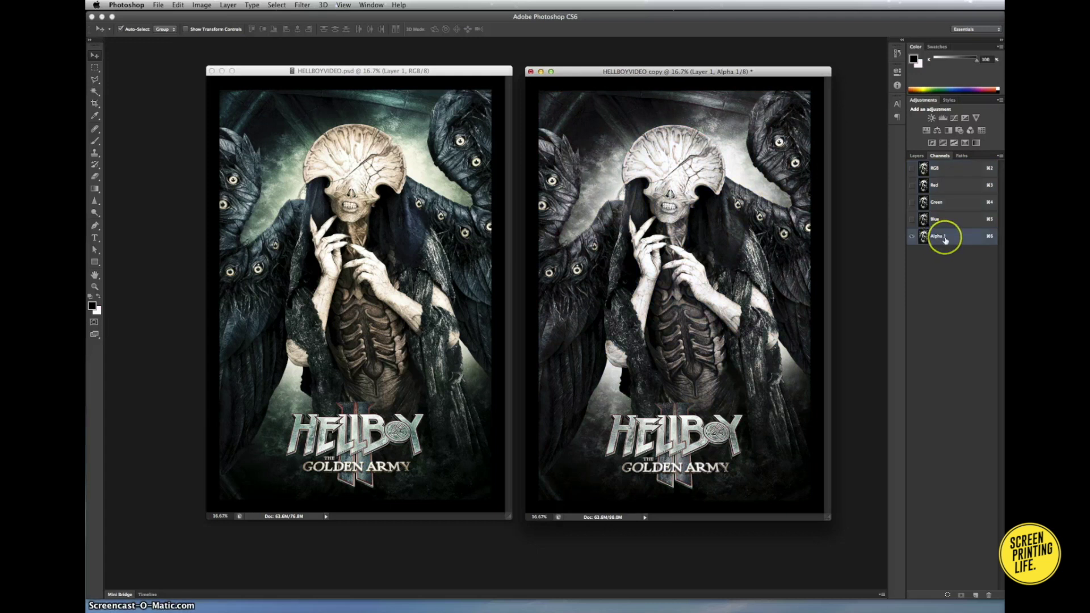
{"action": "key", "text": "ctrl+i"}
{"action": "double_click", "coordinate": [938, 236]}
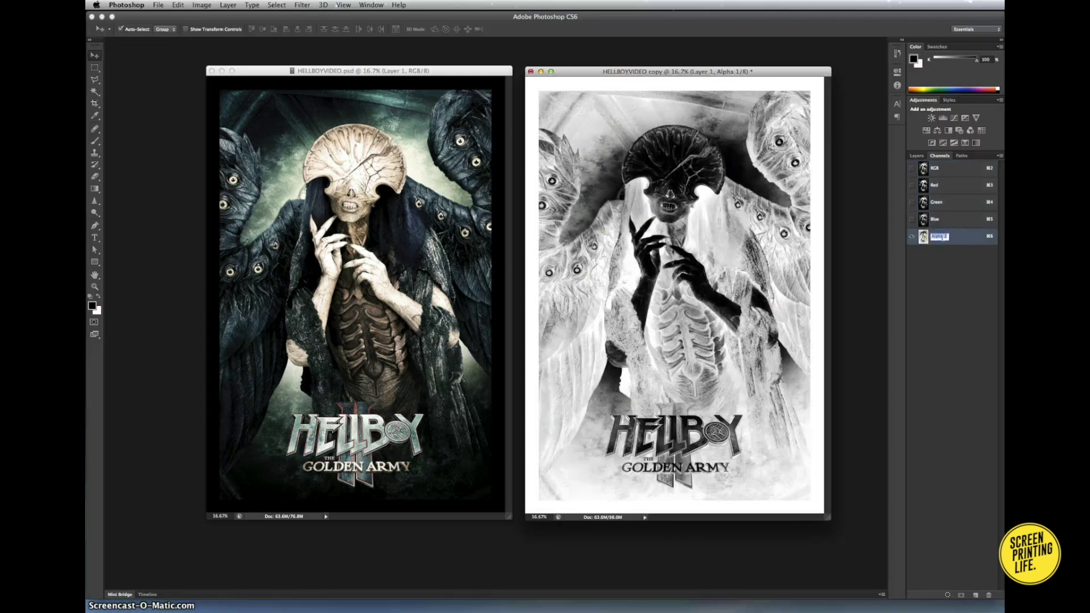
{"action": "type", "text": "BASE"}
{"action": "key", "text": "Return"}
{"action": "left_click", "coordinate": [946, 168]}
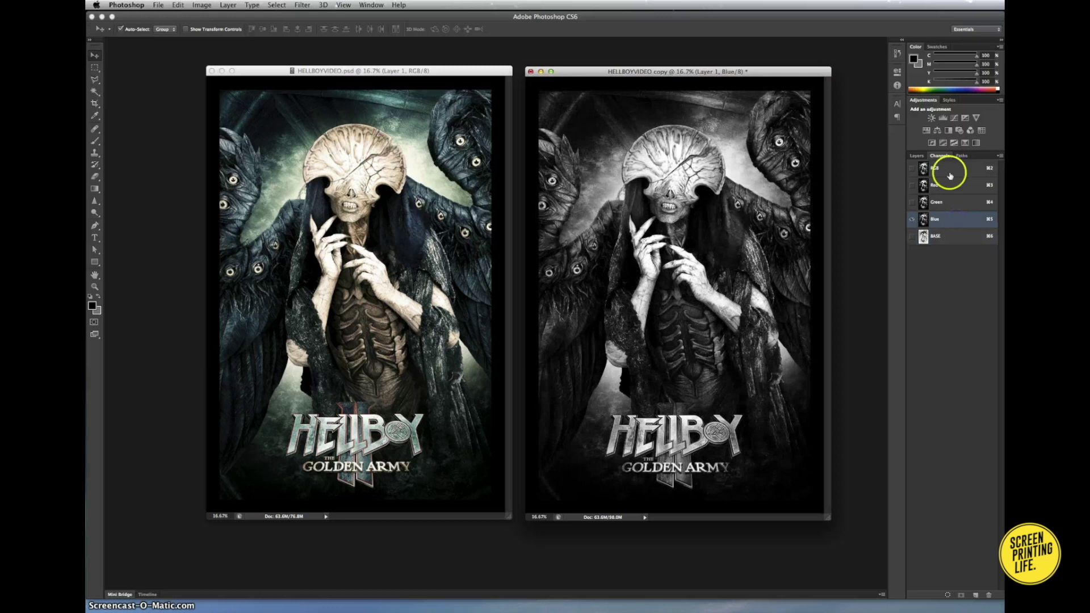
{"action": "left_click", "coordinate": [947, 188]}
{"action": "left_click", "coordinate": [955, 168]}
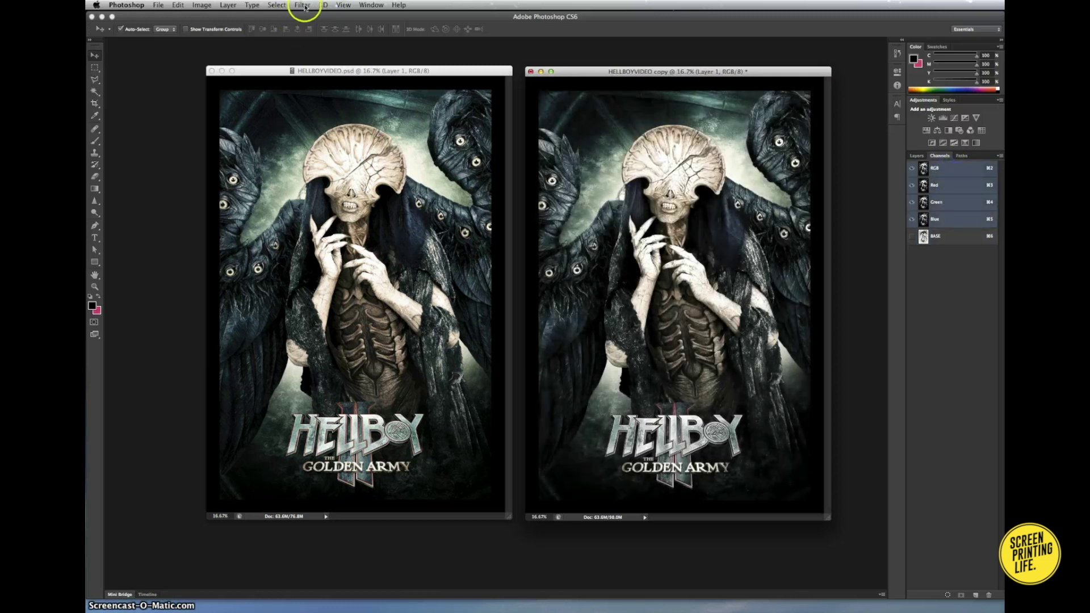
- Save a Reds colour-range selection as an inverted channel named RED
{"action": "left_click", "coordinate": [277, 5]}
{"action": "left_click", "coordinate": [289, 92]}
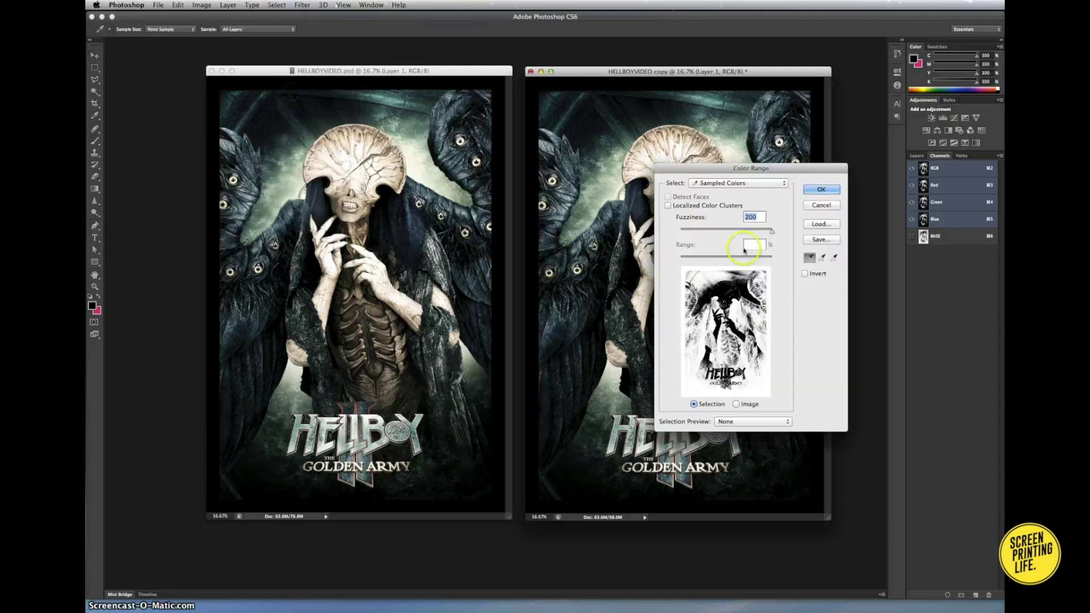
{"action": "left_click", "coordinate": [738, 183]}
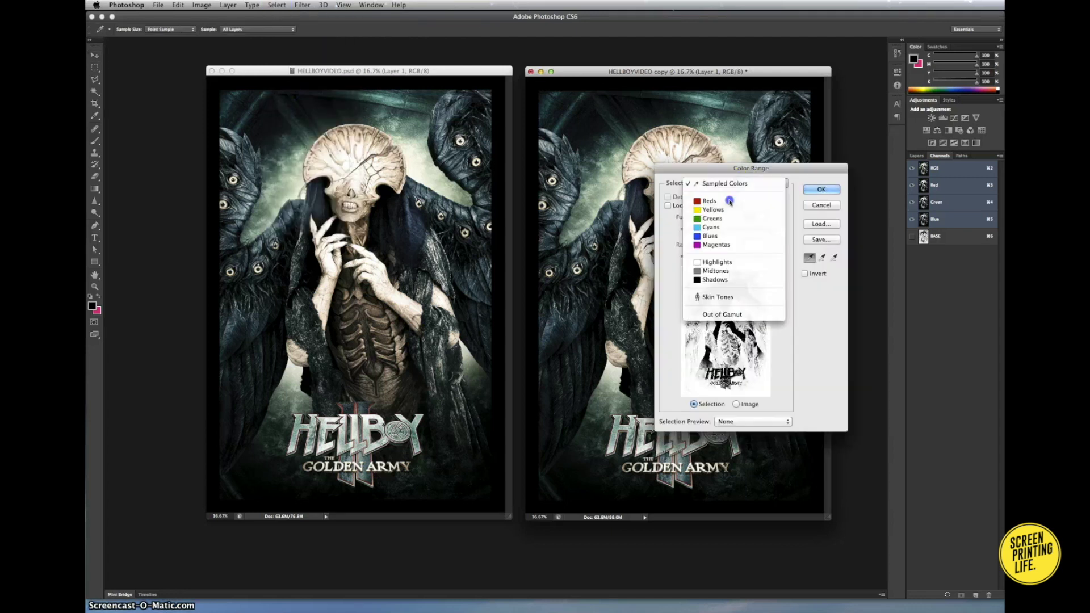
{"action": "left_click", "coordinate": [710, 201]}
{"action": "left_click", "coordinate": [822, 189]}
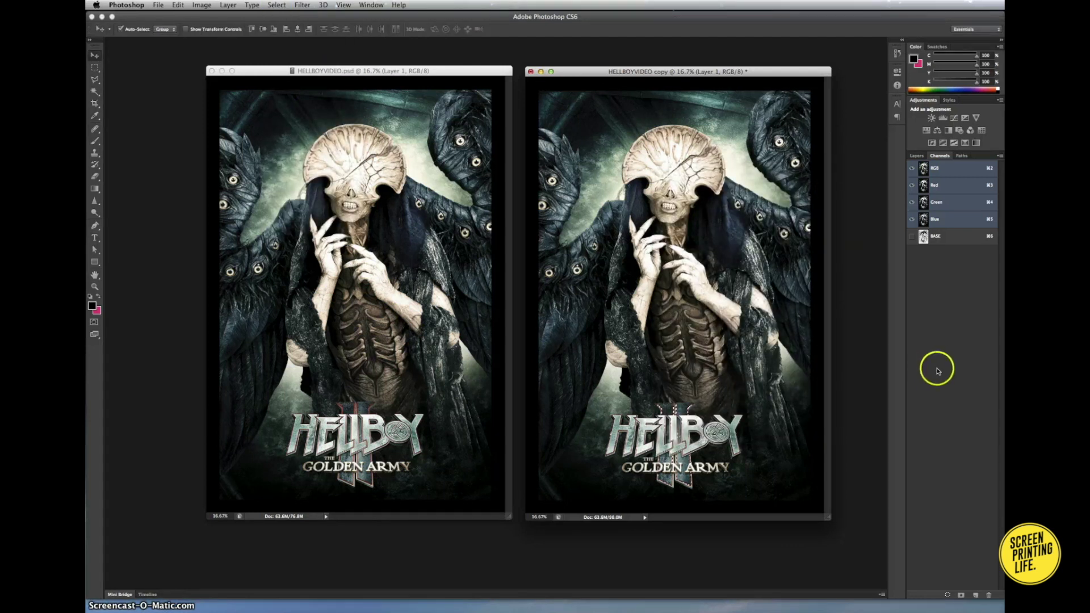
{"action": "left_click", "coordinate": [962, 596]}
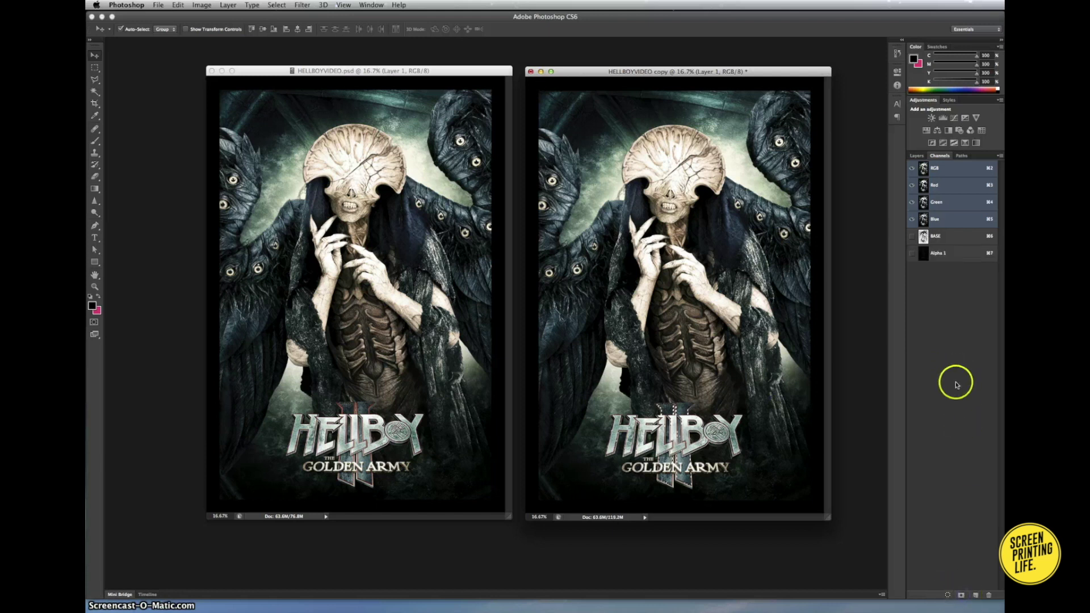
{"action": "left_click", "coordinate": [954, 255]}
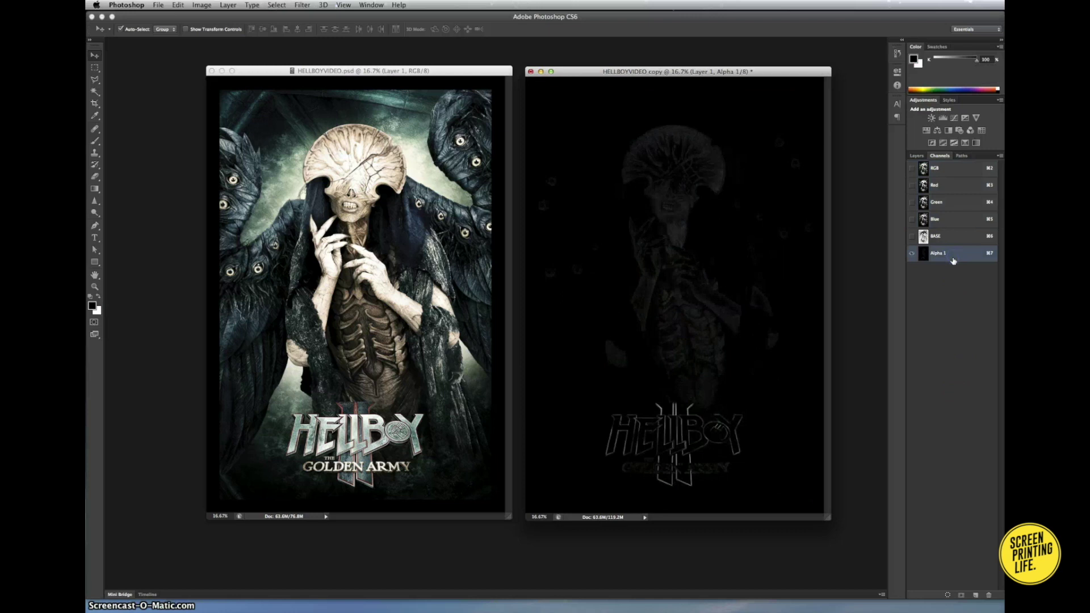
{"action": "key", "text": "ctrl+i"}
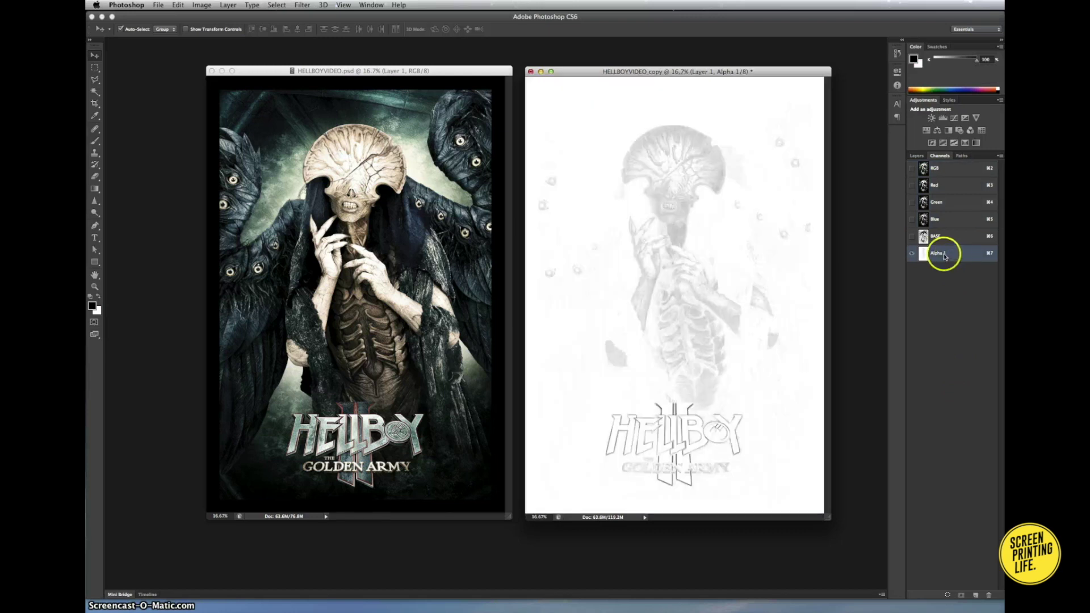
{"action": "double_click", "coordinate": [940, 254]}
{"action": "type", "text": "RED"}
{"action": "key", "text": "Return"}
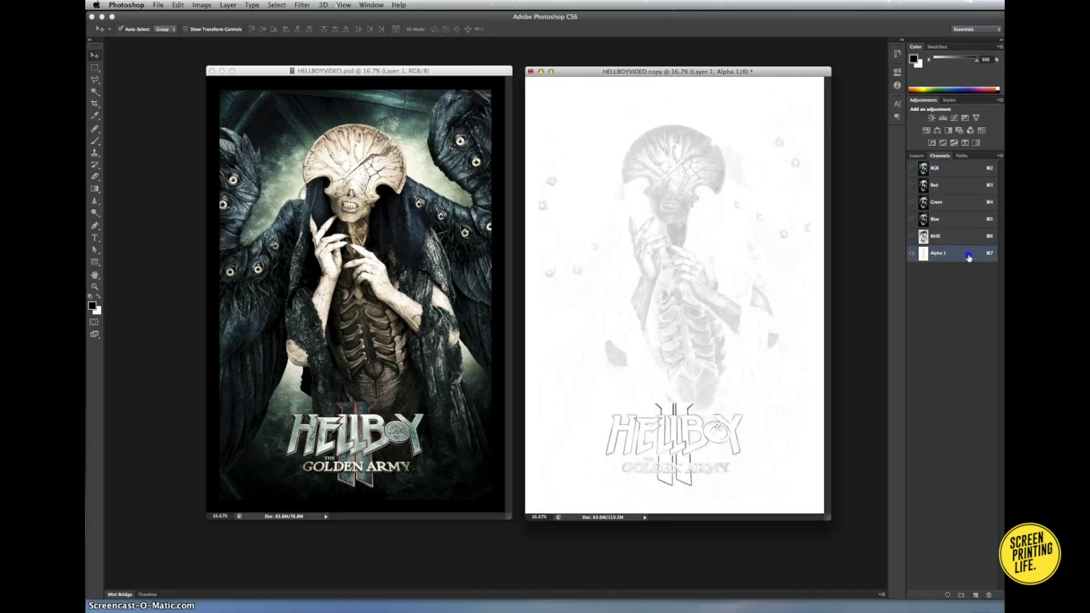
{"action": "left_click", "coordinate": [956, 170]}
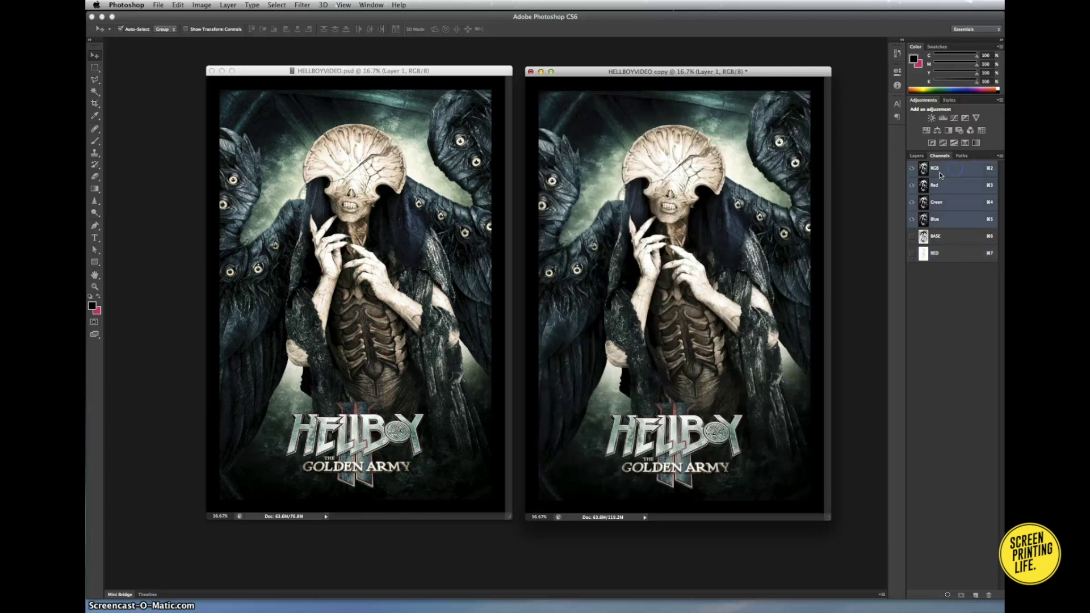
- Save a Yellows colour-range selection as an inverted channel named YELLOW
{"action": "left_click", "coordinate": [275, 5]}
{"action": "left_click", "coordinate": [298, 109]}
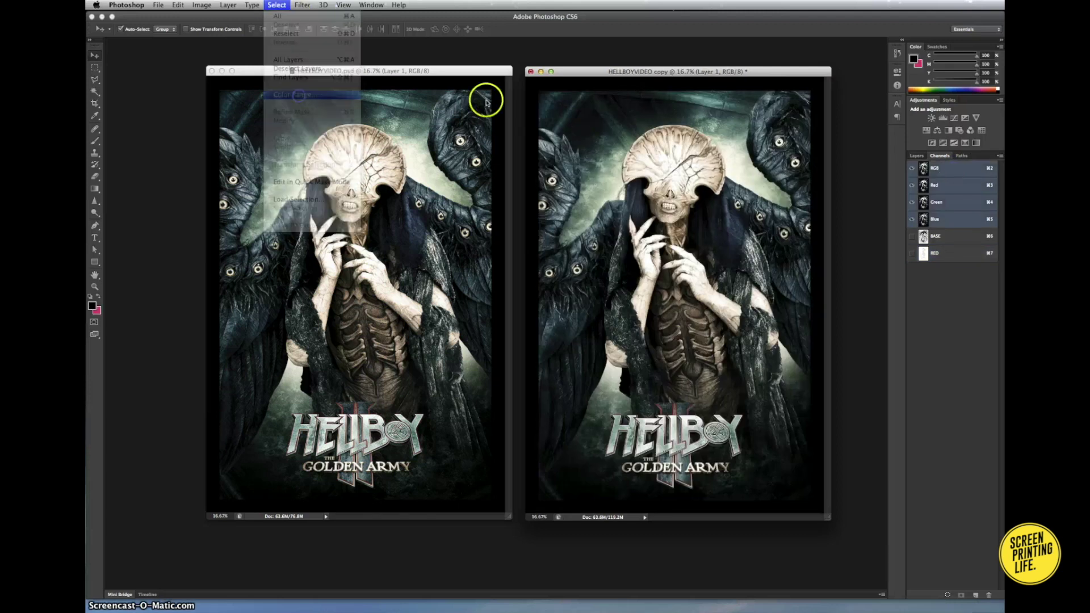
{"action": "left_click", "coordinate": [716, 181]}
{"action": "left_click", "coordinate": [721, 209]}
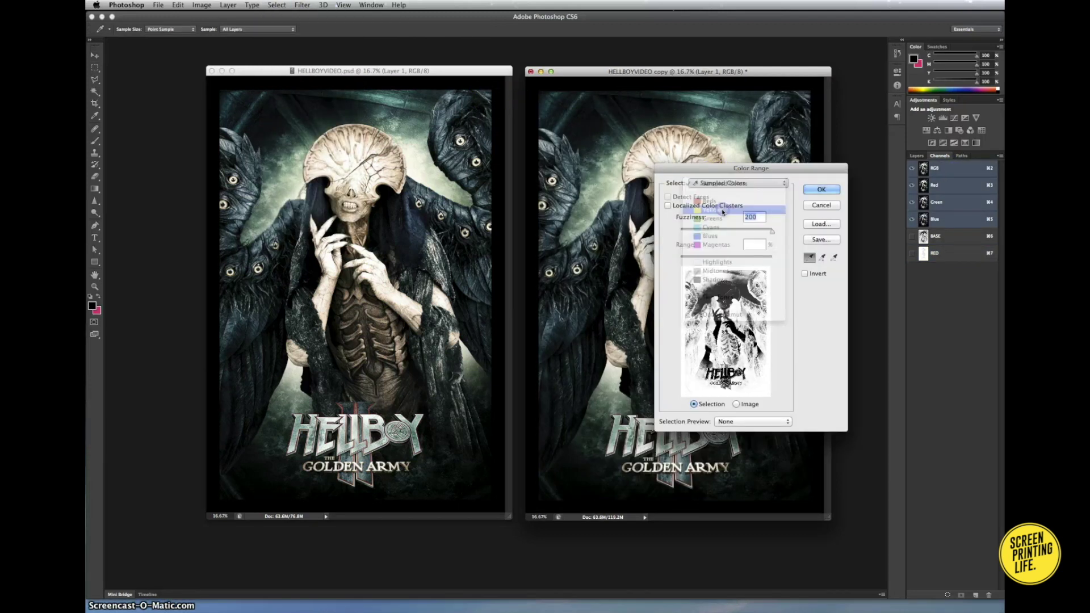
{"action": "left_click", "coordinate": [822, 189]}
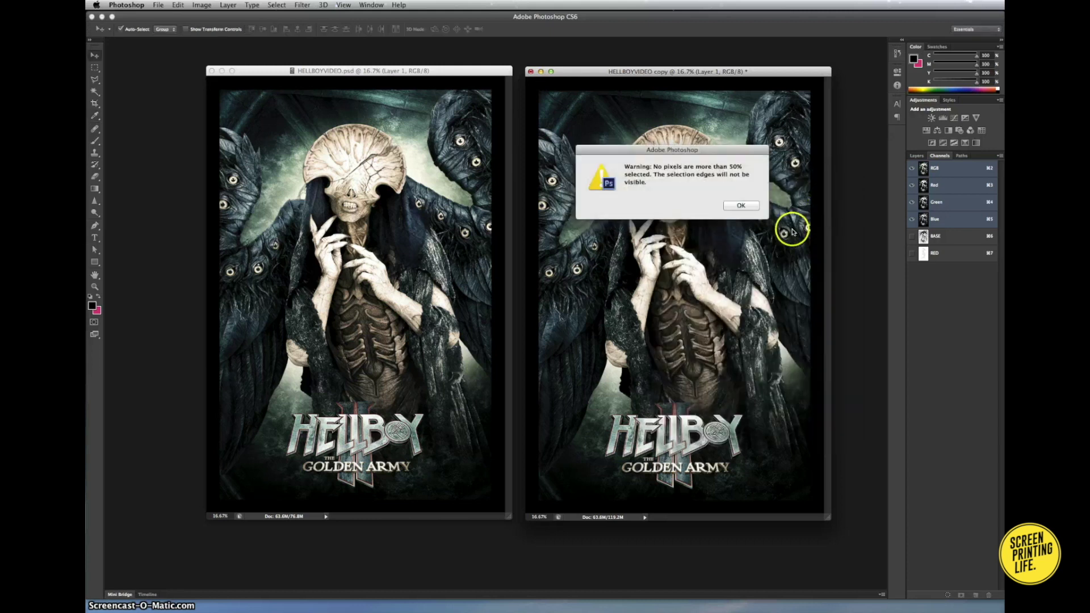
{"action": "left_click", "coordinate": [742, 205]}
{"action": "left_click", "coordinate": [962, 596]}
{"action": "left_click", "coordinate": [948, 271]}
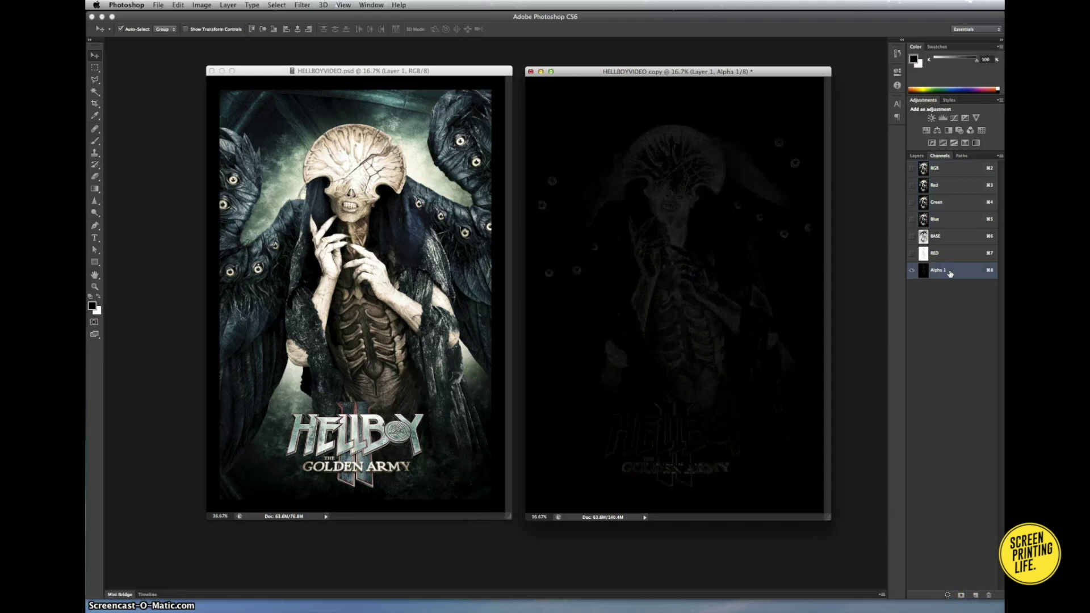
{"action": "key", "text": "super+i"}
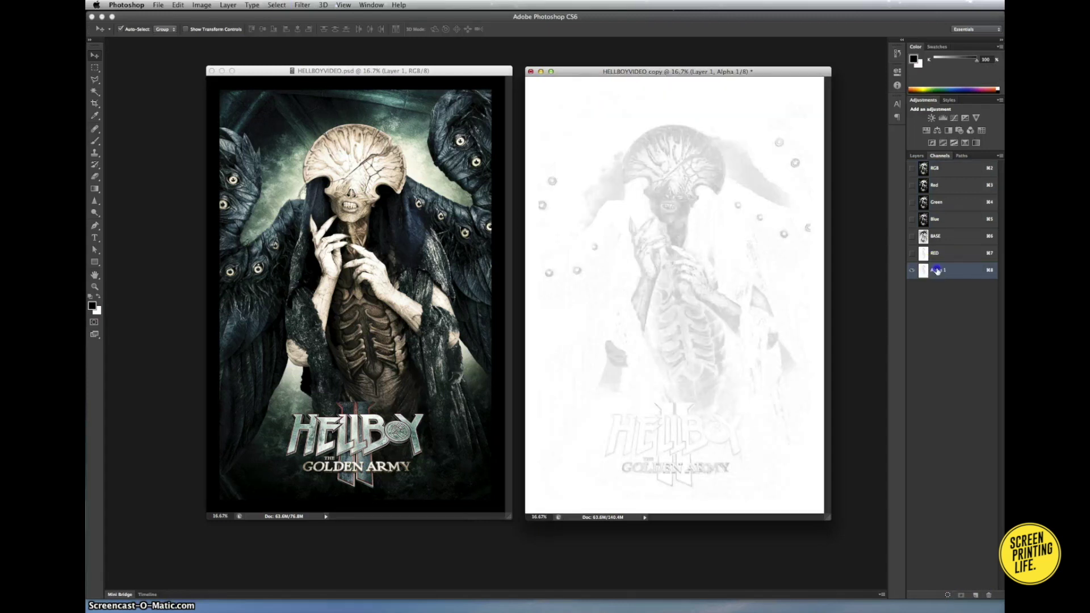
{"action": "double_click", "coordinate": [937, 271]}
{"action": "type", "text": "YELLOW"}
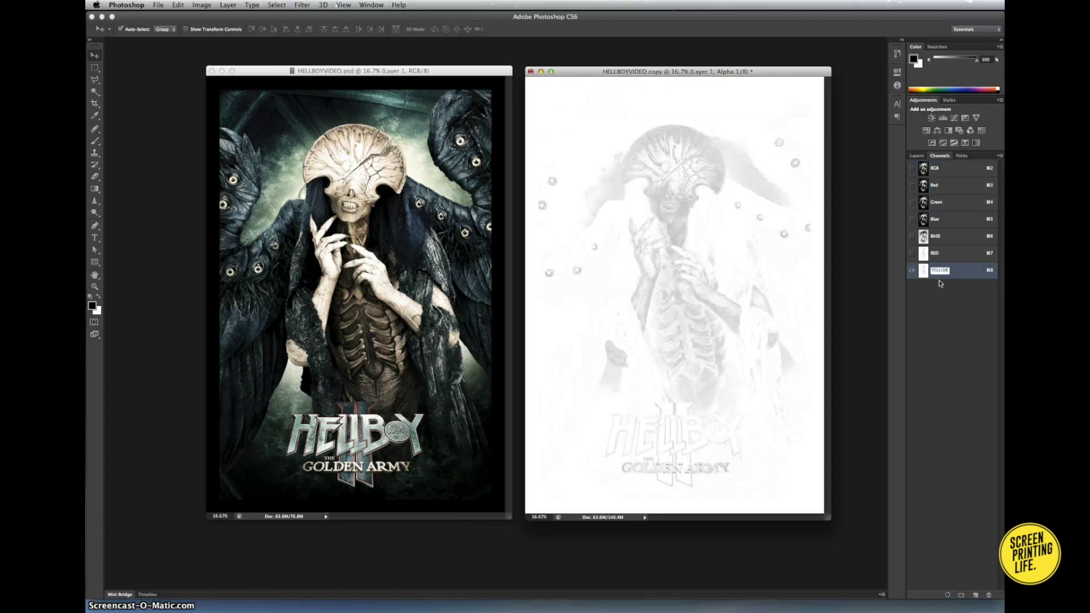
{"action": "type", "text": "YELLOW"}
{"action": "left_click", "coordinate": [972, 276]}
{"action": "left_click", "coordinate": [955, 168]}
{"action": "left_click", "coordinate": [276, 5]}
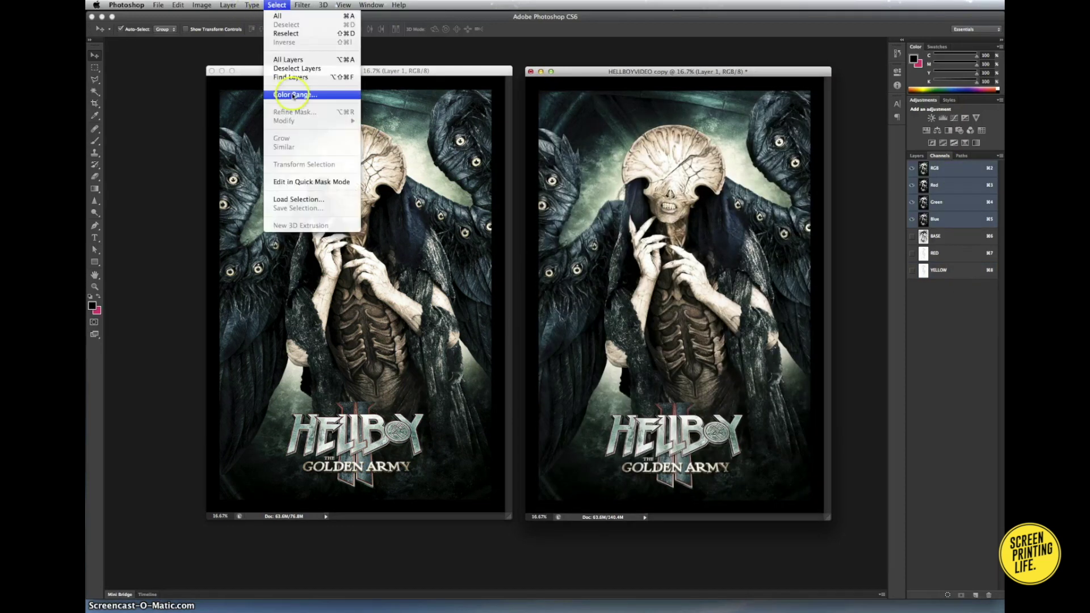
- Save a Greens colour-range selection as an inverted channel named GREEN
{"action": "left_click", "coordinate": [293, 96]}
{"action": "left_click", "coordinate": [752, 182]}
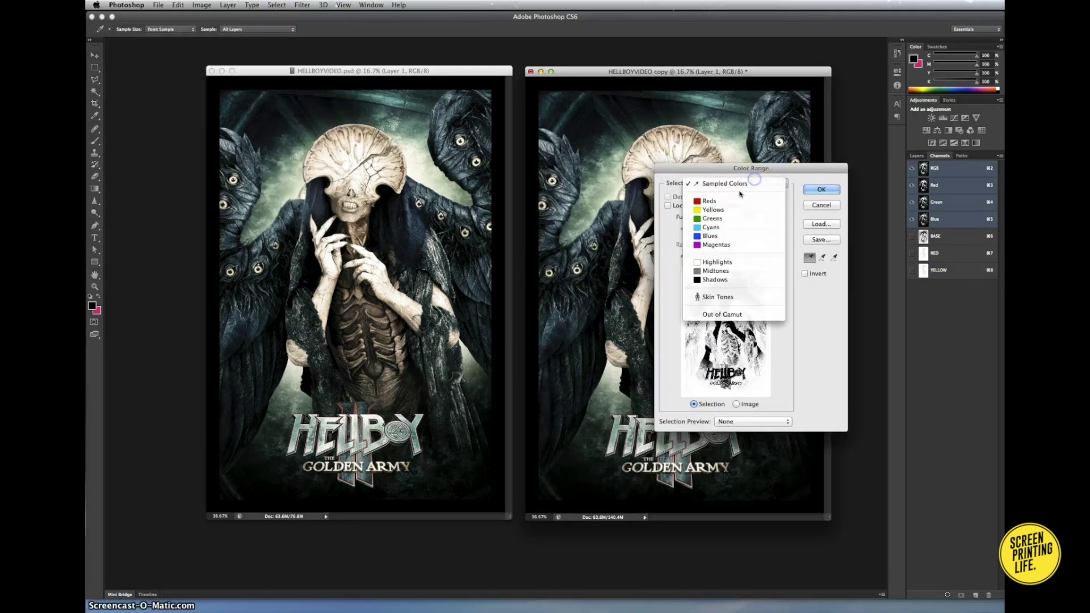
{"action": "left_click", "coordinate": [727, 218]}
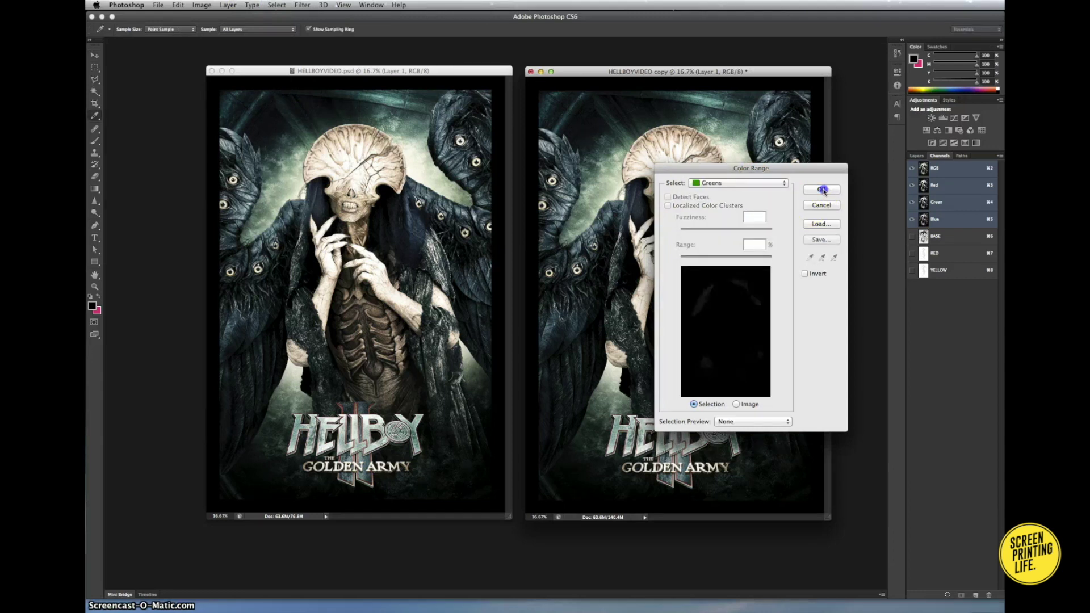
{"action": "left_click", "coordinate": [821, 189]}
{"action": "left_click", "coordinate": [962, 594]}
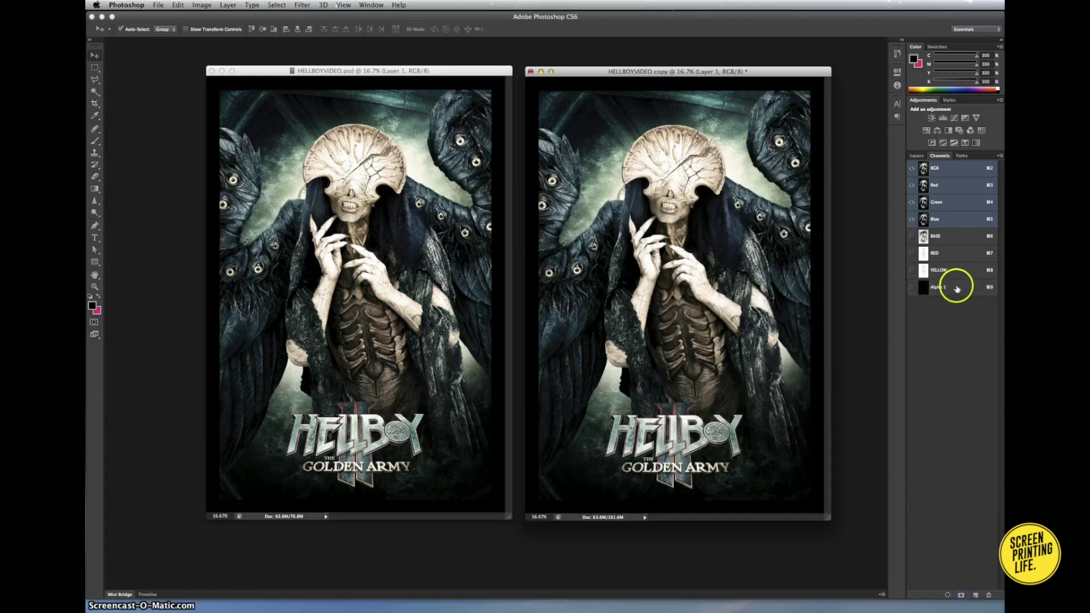
{"action": "left_click", "coordinate": [957, 288]}
{"action": "key", "text": "ctrl+i"}
{"action": "double_click", "coordinate": [941, 287]}
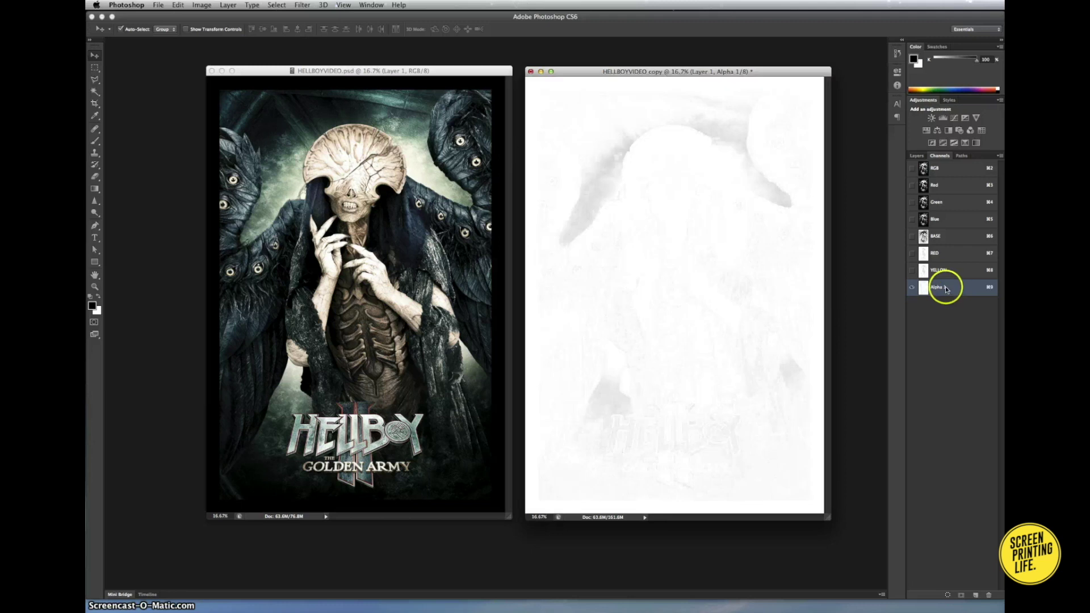
{"action": "type", "text": "GREEN"}
{"action": "left_click", "coordinate": [949, 292]}
{"action": "left_click", "coordinate": [945, 172]}
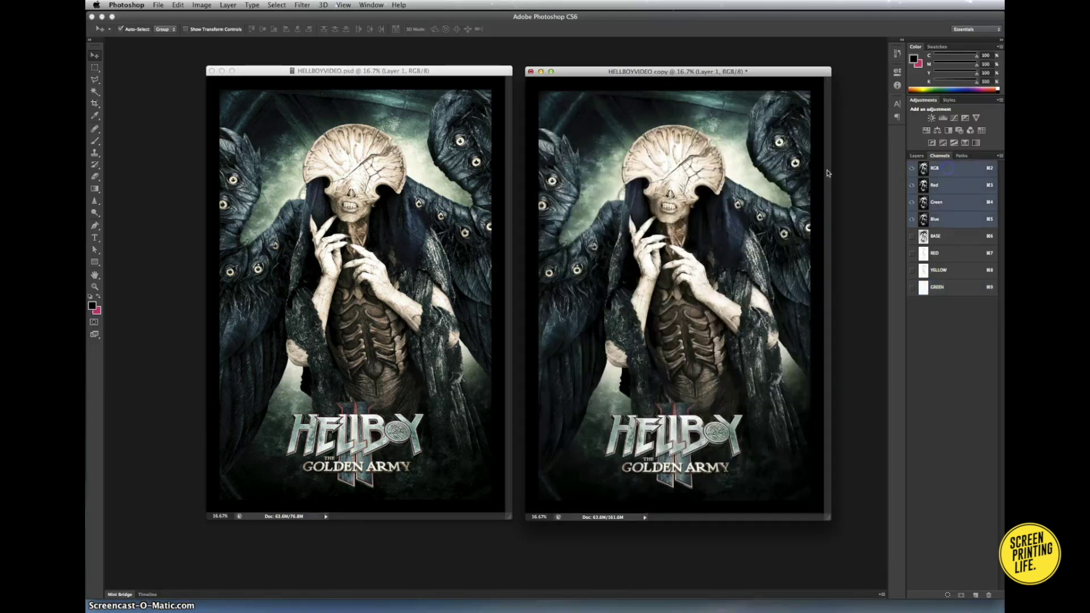
- Save a Cyans colour-range selection as an inverted channel named CYAN
{"action": "left_click", "coordinate": [277, 6]}
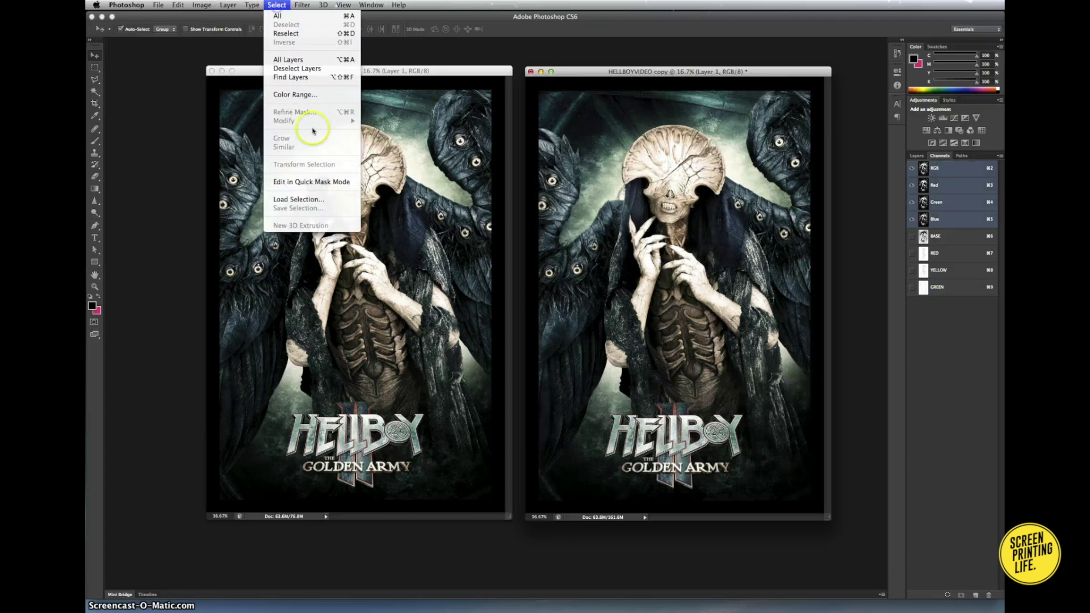
{"action": "left_click", "coordinate": [306, 89]}
{"action": "left_click", "coordinate": [754, 187]}
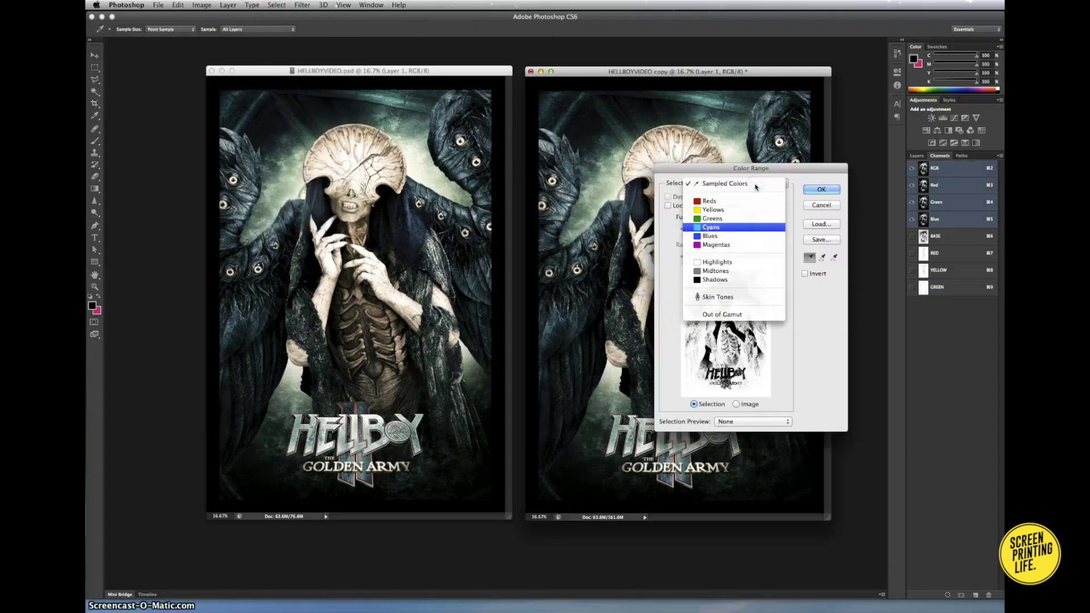
{"action": "left_click", "coordinate": [724, 230]}
{"action": "key", "text": "Return"}
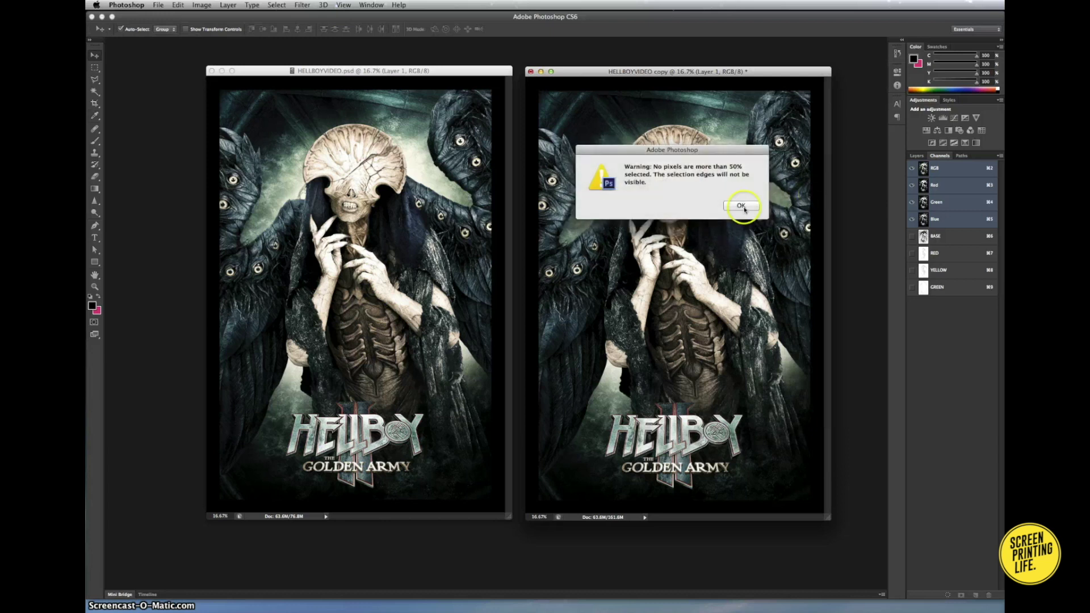
{"action": "left_click", "coordinate": [741, 205]}
{"action": "left_click", "coordinate": [962, 596]}
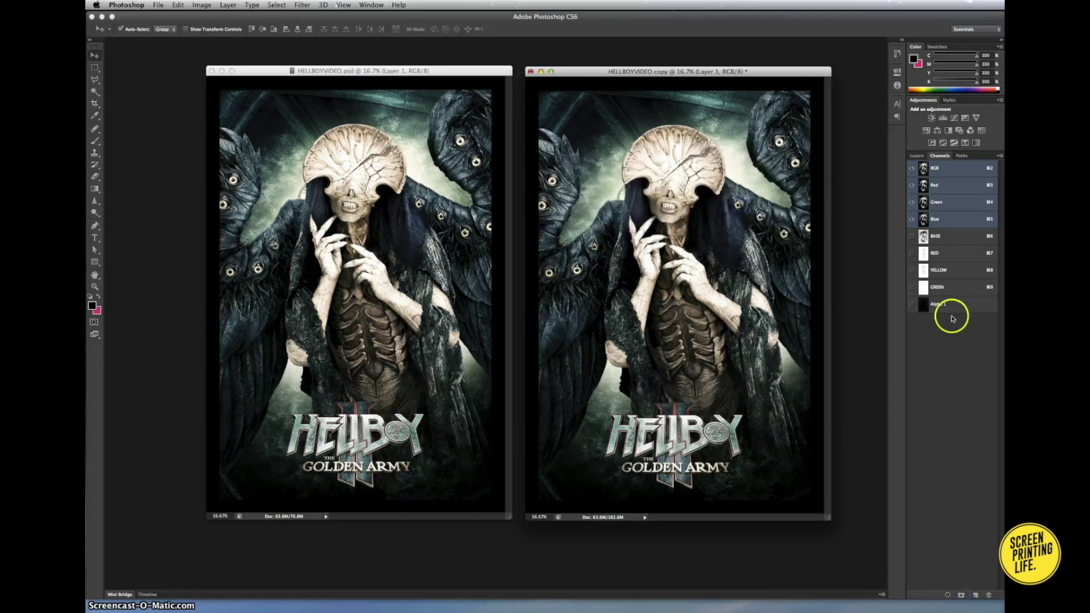
{"action": "left_click", "coordinate": [955, 307]}
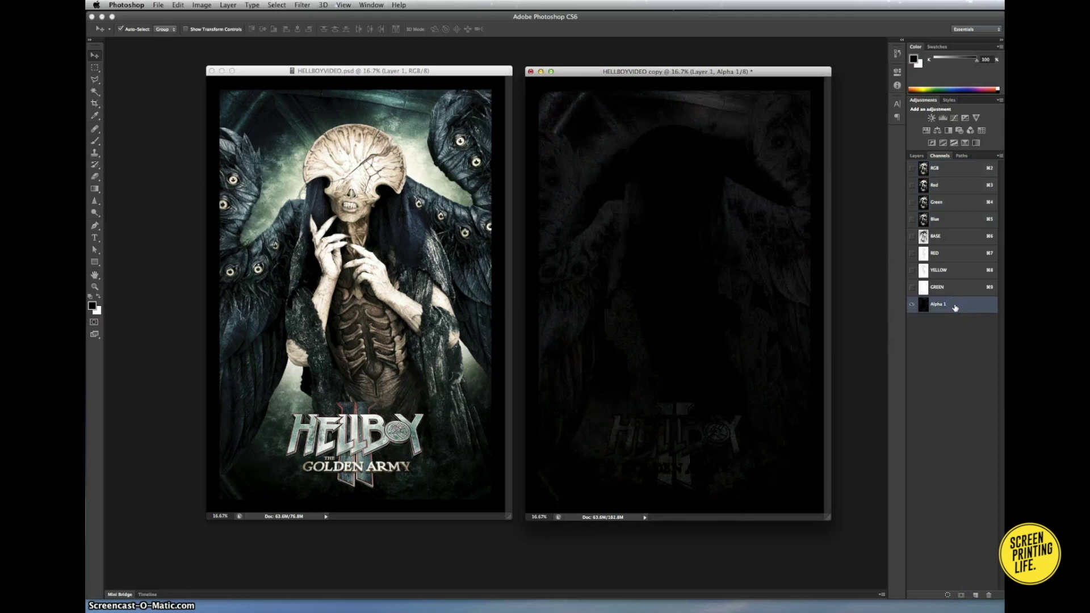
{"action": "key", "text": "ctrl+i"}
{"action": "double_click", "coordinate": [939, 305]}
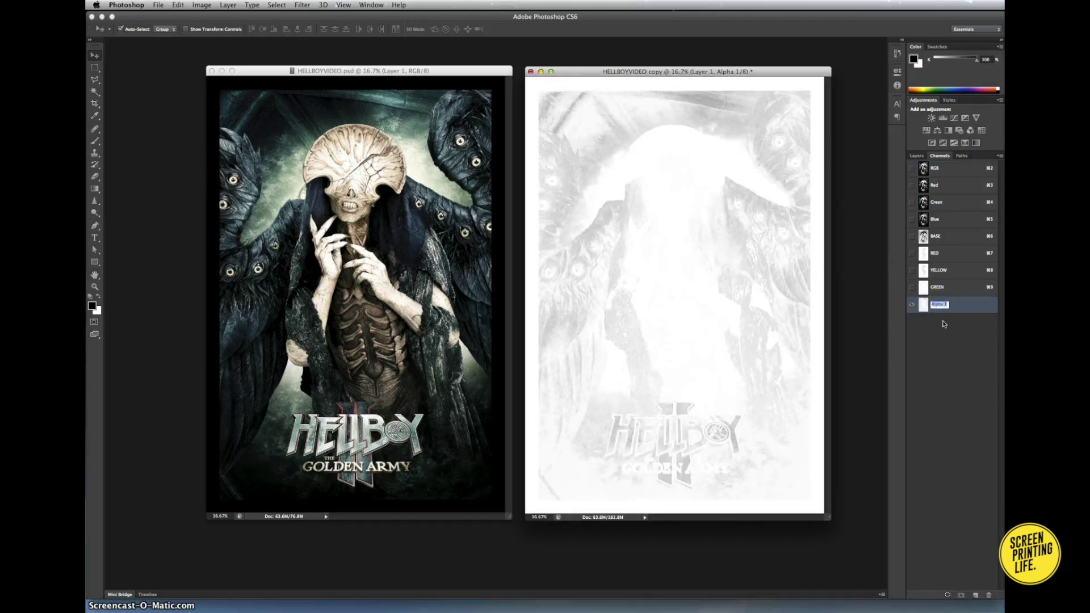
{"action": "type", "text": "CYAN"}
{"action": "left_click", "coordinate": [966, 295]}
{"action": "left_click", "coordinate": [953, 173]}
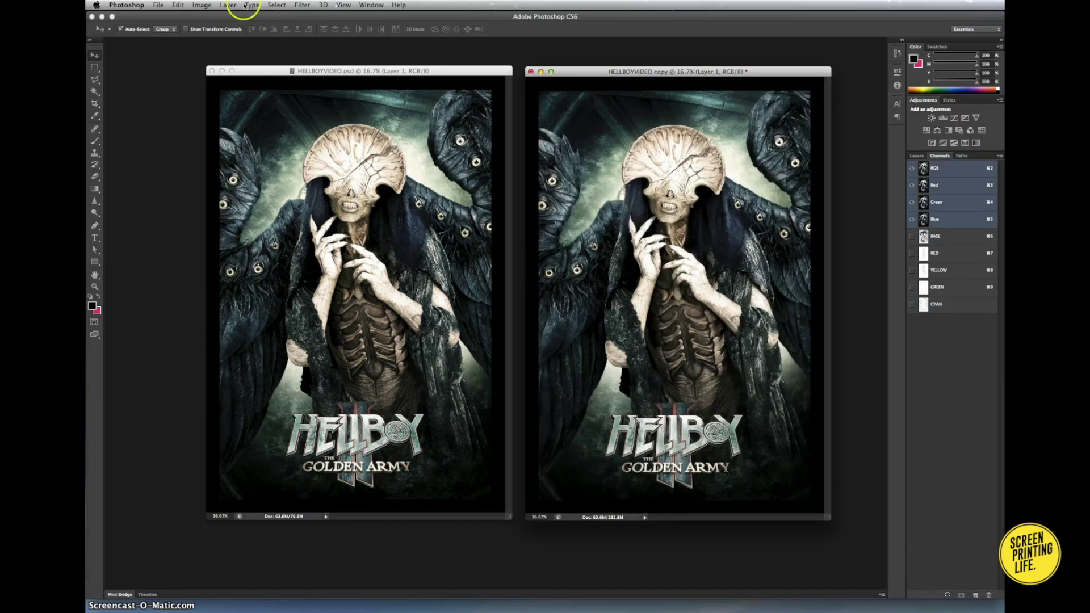
{"action": "left_click", "coordinate": [281, 6]}
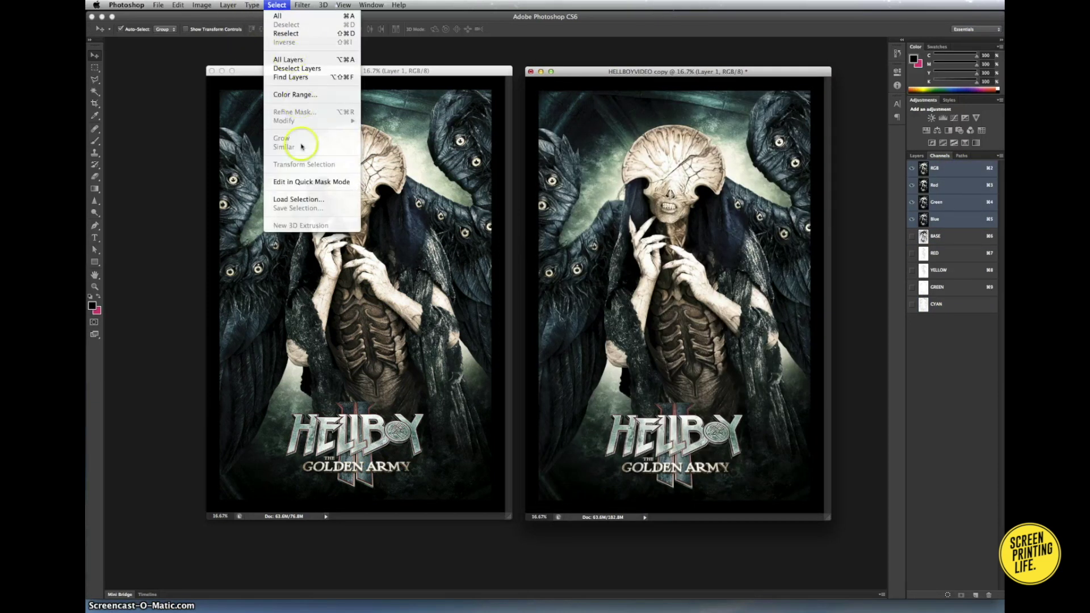
- Save a Blues colour-range selection as an inverted channel named BLUE below CYAN
{"action": "left_click", "coordinate": [613, 239]}
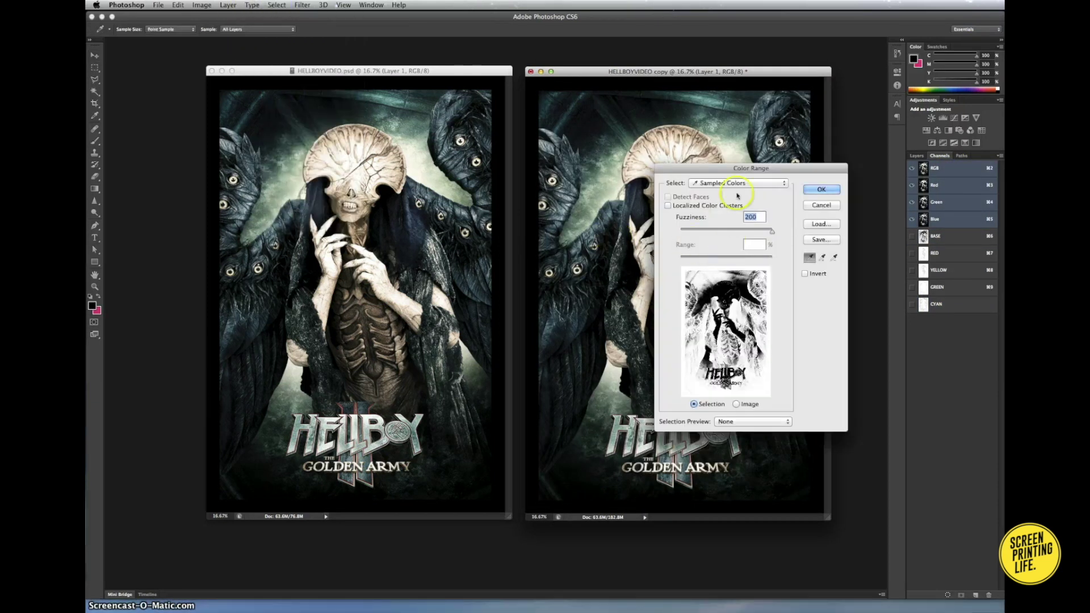
{"action": "left_click", "coordinate": [738, 183]}
{"action": "left_click", "coordinate": [720, 237]}
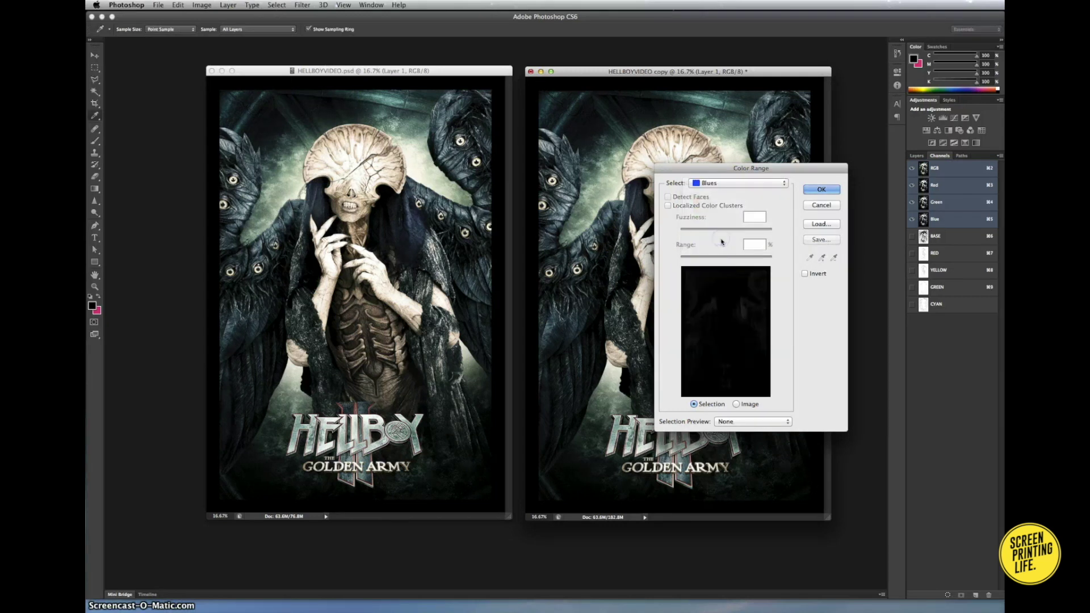
{"action": "left_click", "coordinate": [822, 189]}
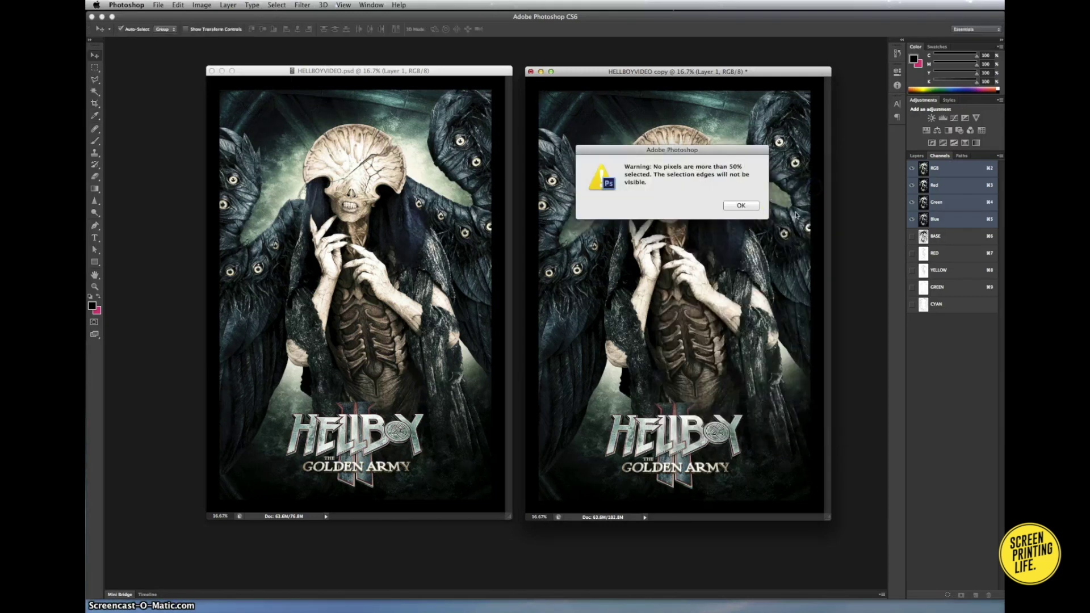
{"action": "left_click", "coordinate": [741, 206]}
{"action": "left_click", "coordinate": [961, 595]}
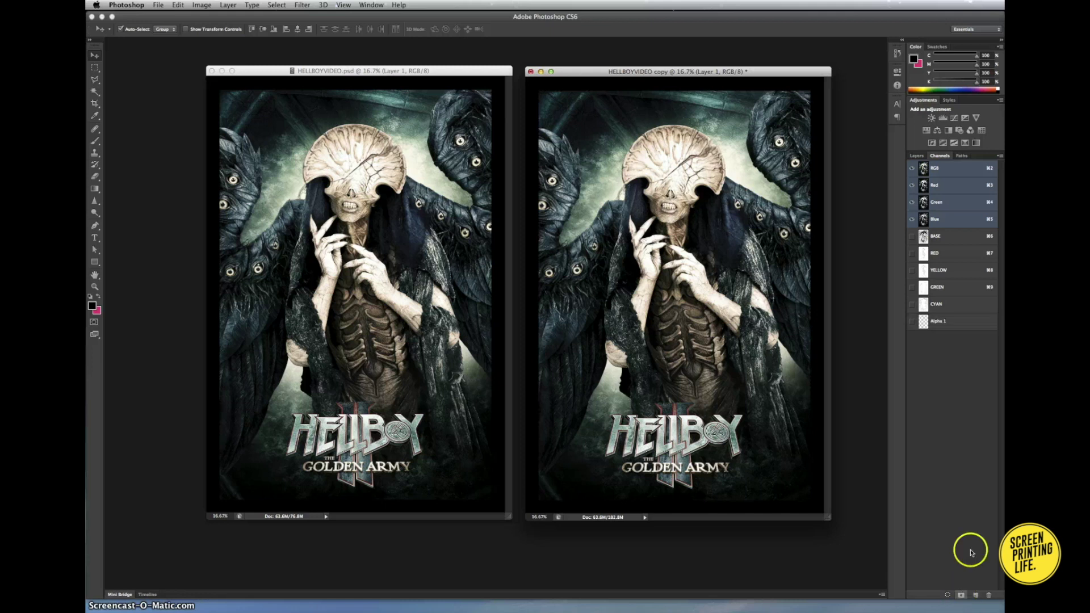
{"action": "left_click", "coordinate": [959, 322]}
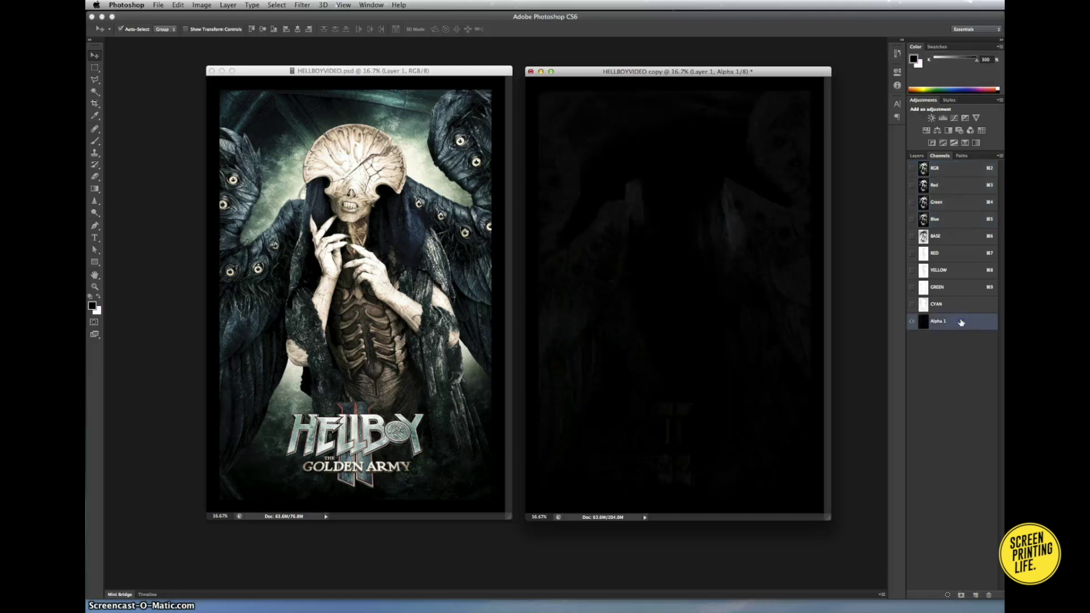
{"action": "key", "text": "super+i"}
{"action": "double_click", "coordinate": [940, 321]}
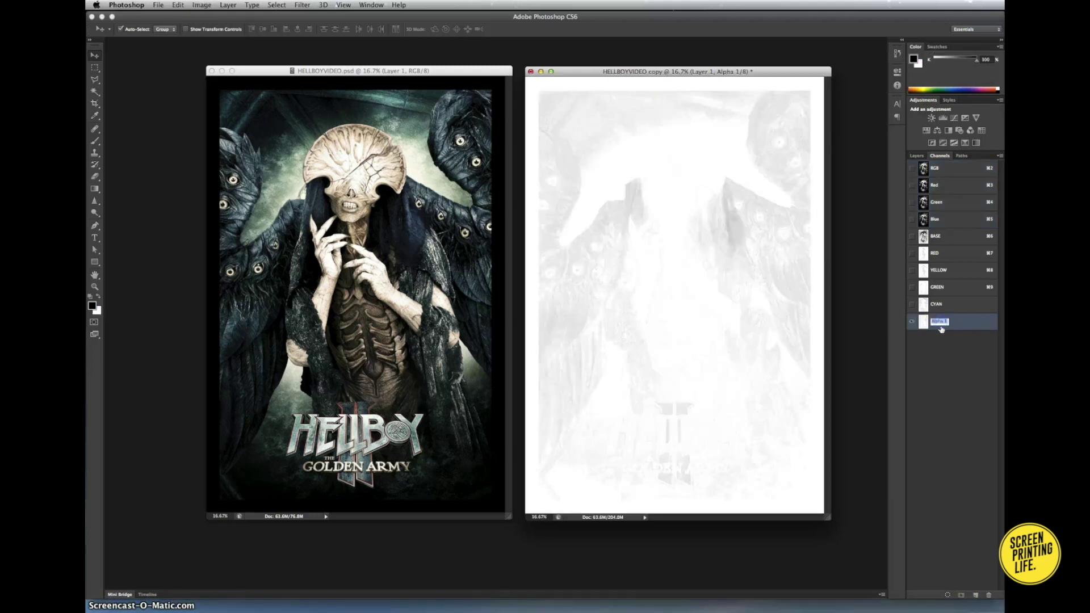
{"action": "type", "text": "BLUE"}
{"action": "left_click", "coordinate": [962, 322]}
- Duplicate the Blue channel as an inverted channel named HIGHLIGHT WHITE
{"action": "left_click", "coordinate": [948, 168]}
{"action": "left_click", "coordinate": [944, 219]}
{"action": "left_click", "coordinate": [948, 204]}
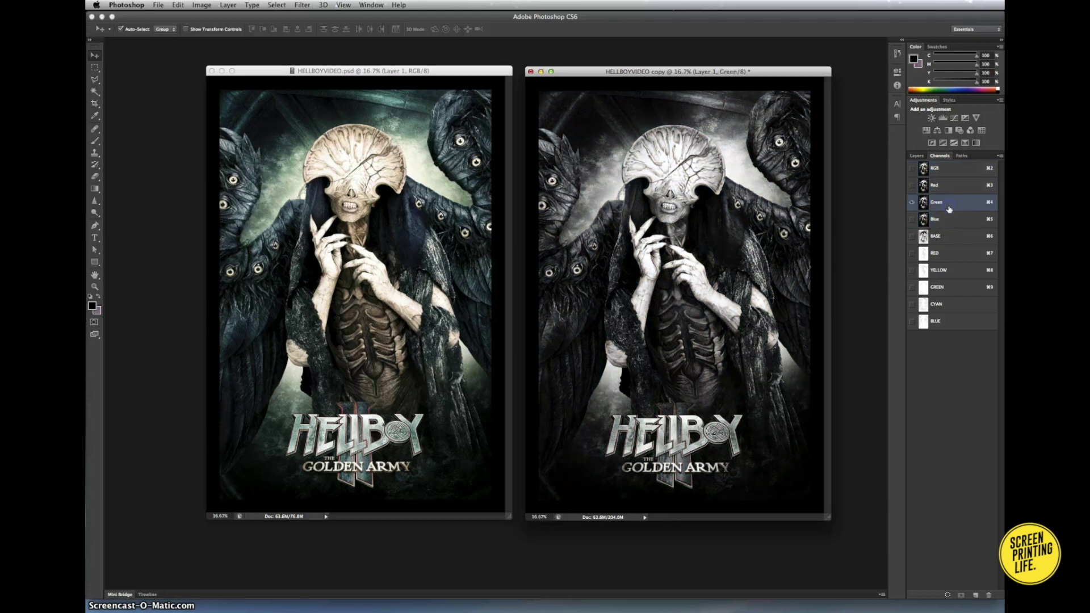
{"action": "left_click", "coordinate": [948, 220]}
{"action": "left_click", "coordinate": [948, 221]}
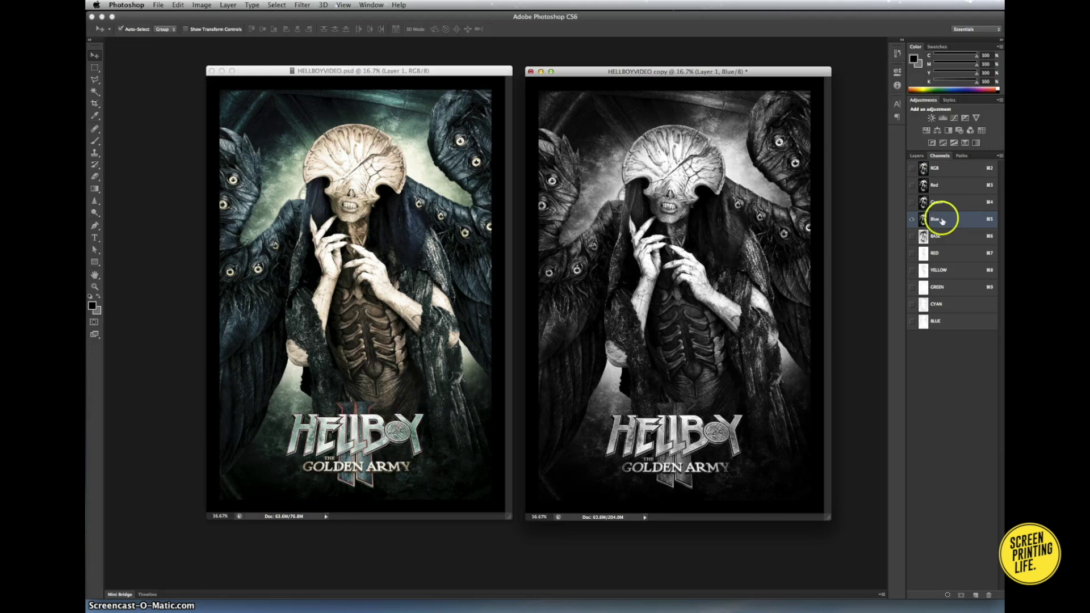
{"action": "right_click", "coordinate": [947, 221]}
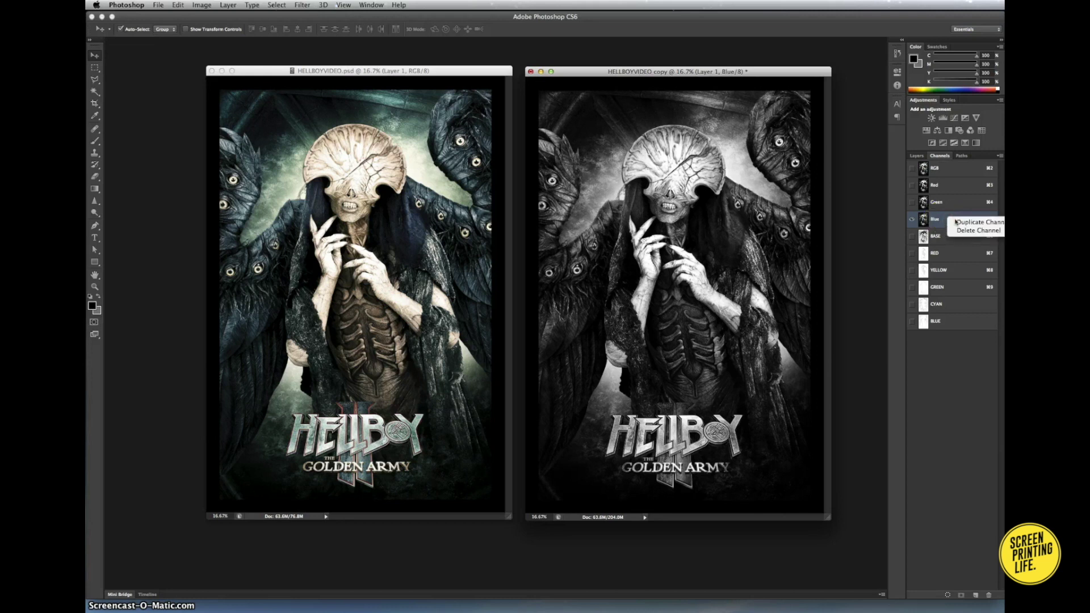
{"action": "left_click", "coordinate": [963, 222]}
{"action": "type", "text": "HIGHLIGHT WHIT"}
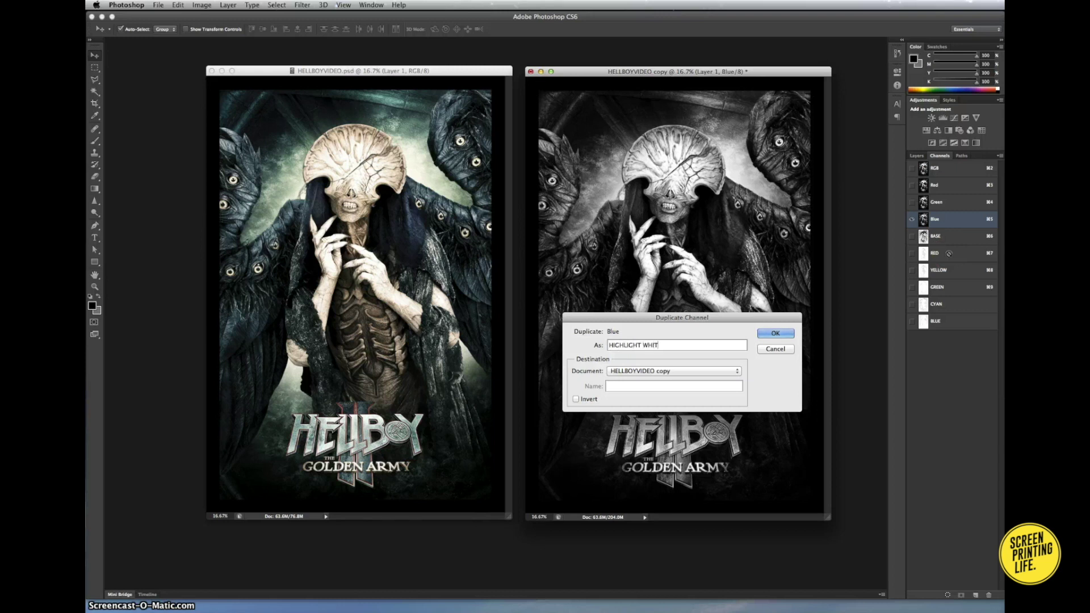
{"action": "type", "text": "E"}
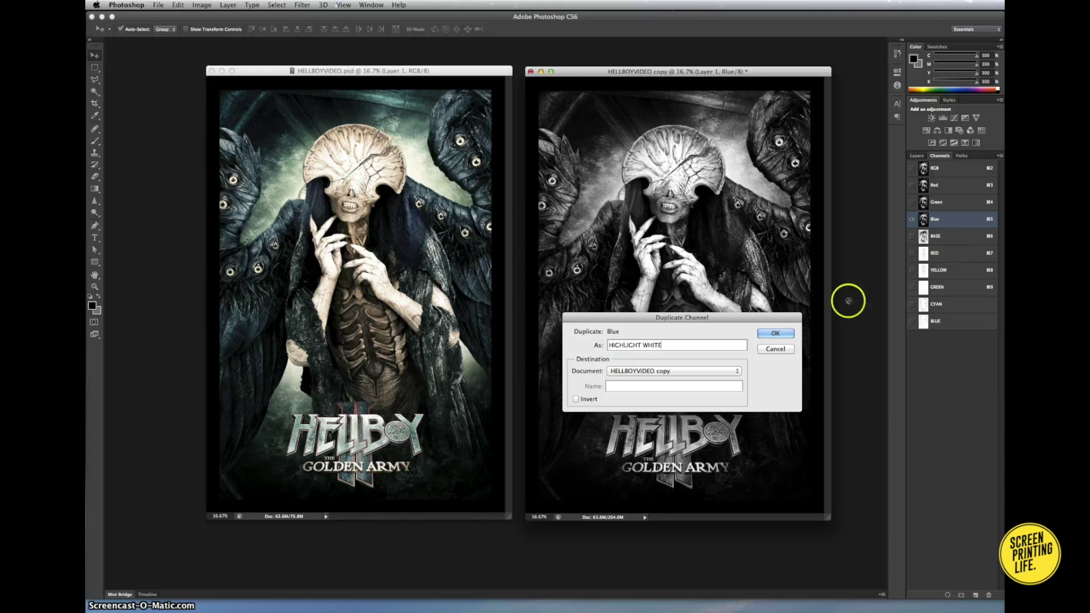
{"action": "left_click", "coordinate": [576, 400]}
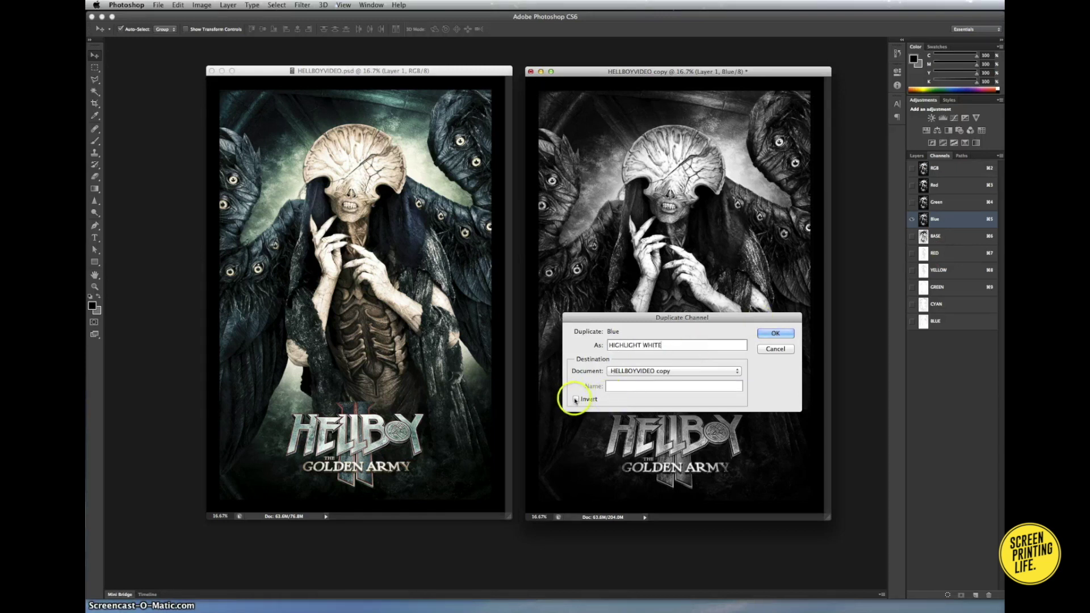
{"action": "left_click", "coordinate": [776, 334]}
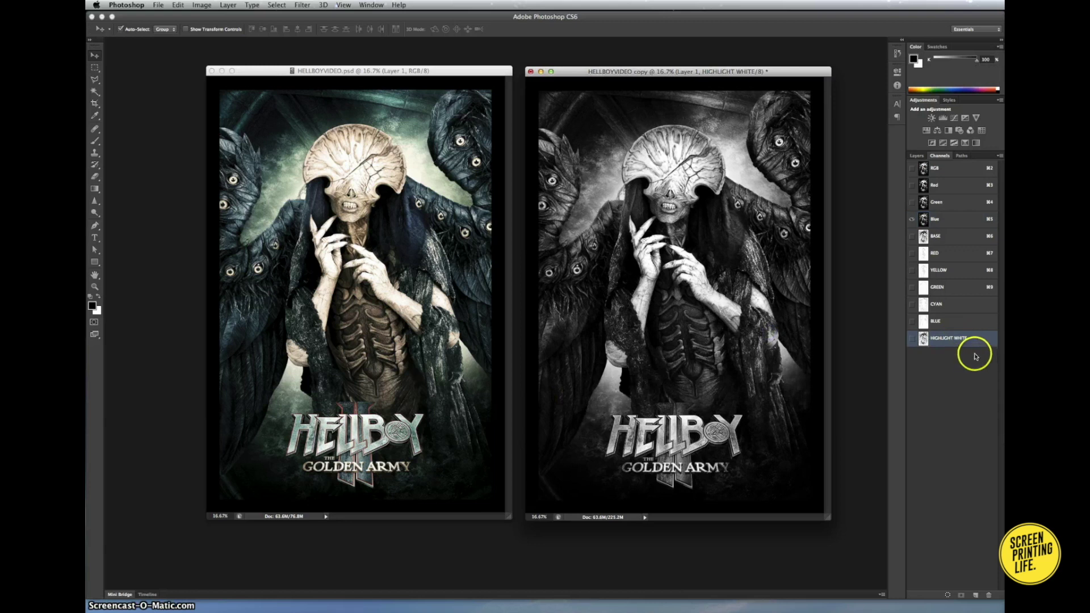
{"action": "left_click", "coordinate": [959, 237]}
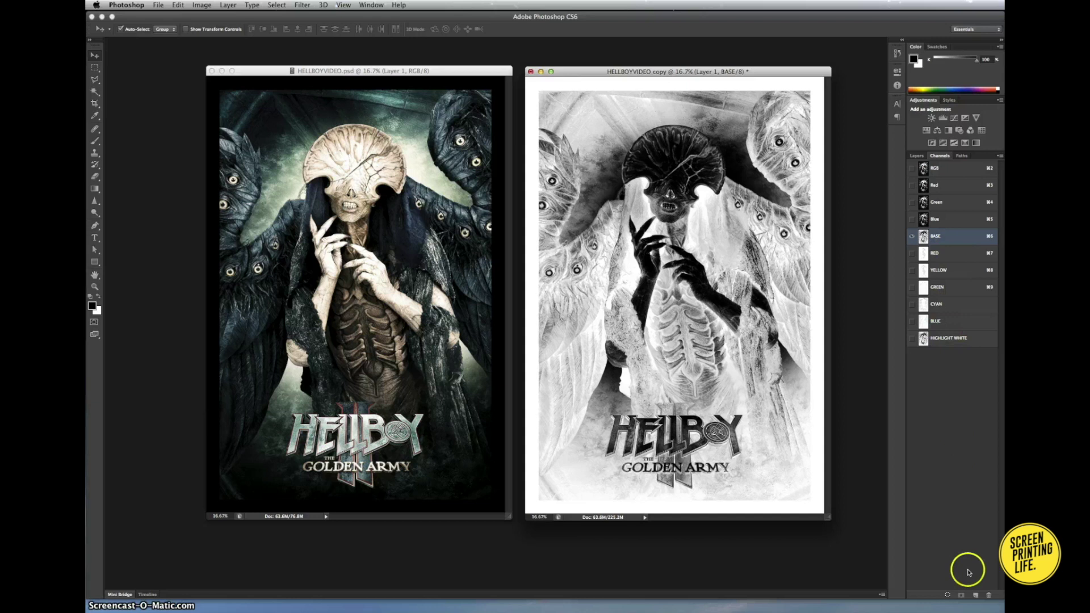
- Add an empty Alpha 1 channel and move it just below Blue
{"action": "left_click", "coordinate": [934, 168]}
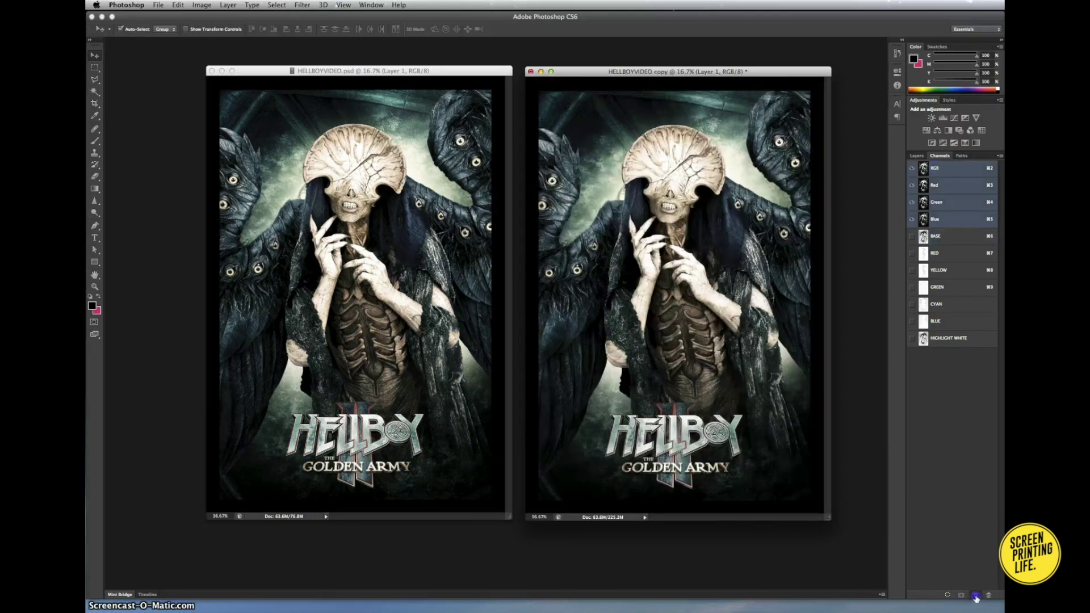
{"action": "left_click", "coordinate": [976, 595]}
{"action": "left_click_drag", "start_coordinate": [941, 356], "coordinate": [954, 241]}
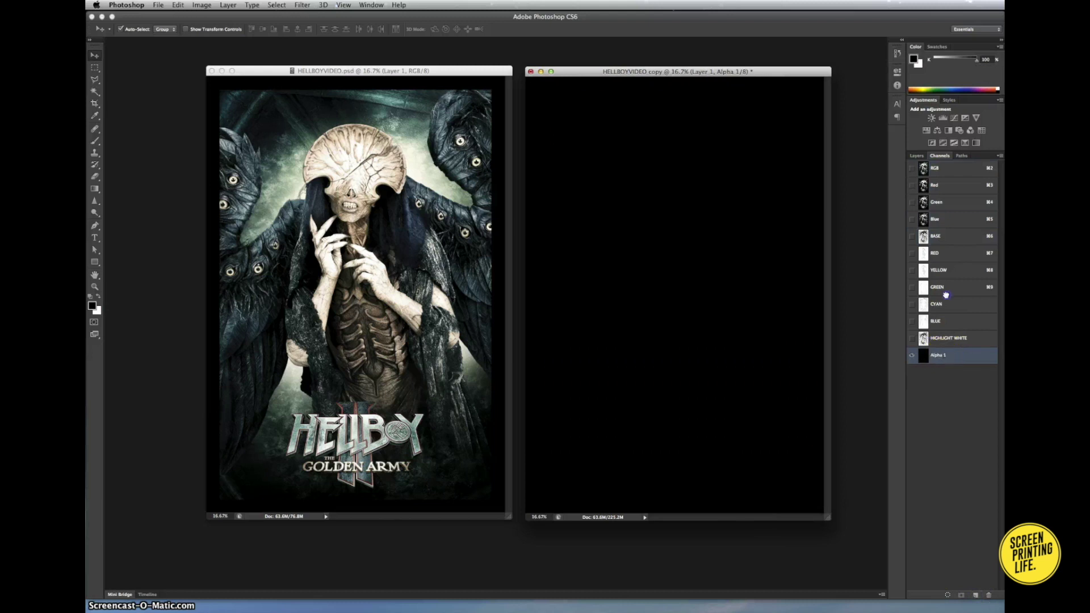
{"action": "double_click", "coordinate": [954, 239]}
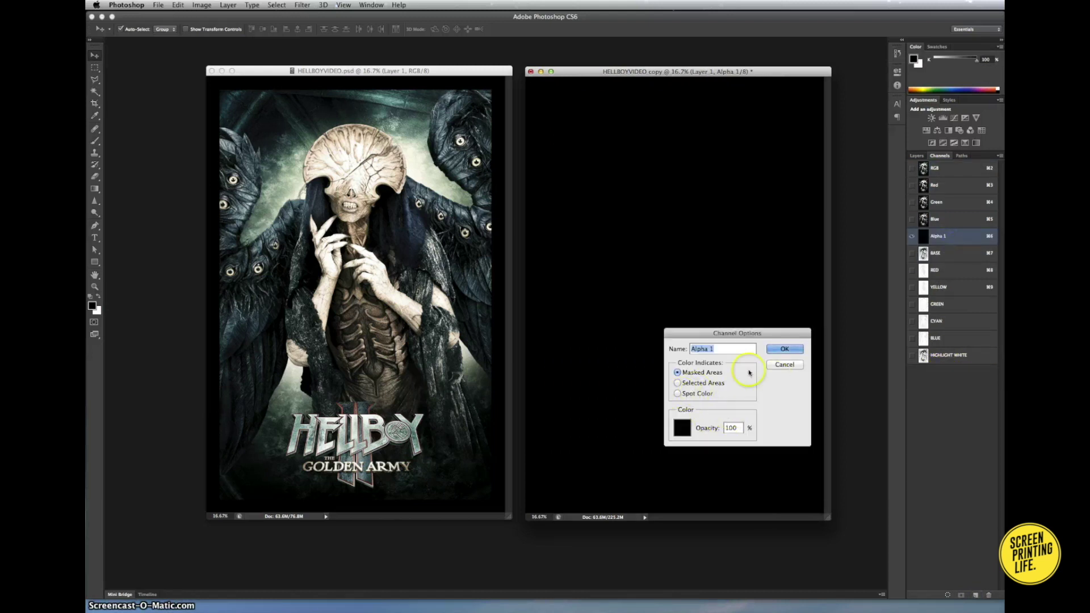
{"action": "left_click", "coordinate": [784, 349]}
- Make BASE a white spot-colour channel at 50% solidity
{"action": "double_click", "coordinate": [956, 252]}
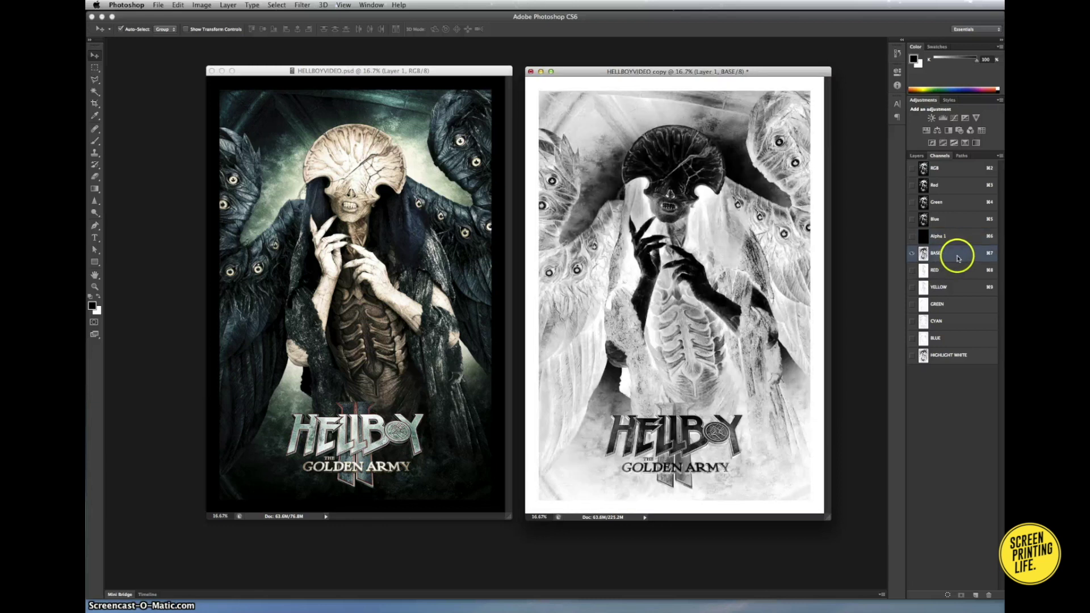
{"action": "left_click", "coordinate": [677, 394]}
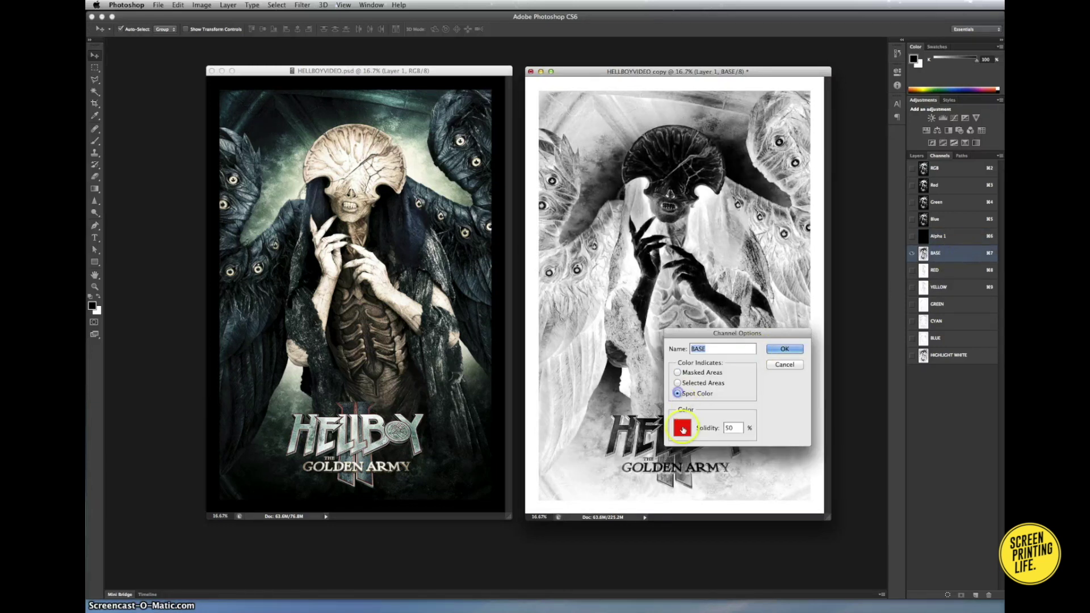
{"action": "left_click", "coordinate": [682, 428]}
{"action": "left_click_drag", "start_coordinate": [848, 351], "coordinate": [829, 325]}
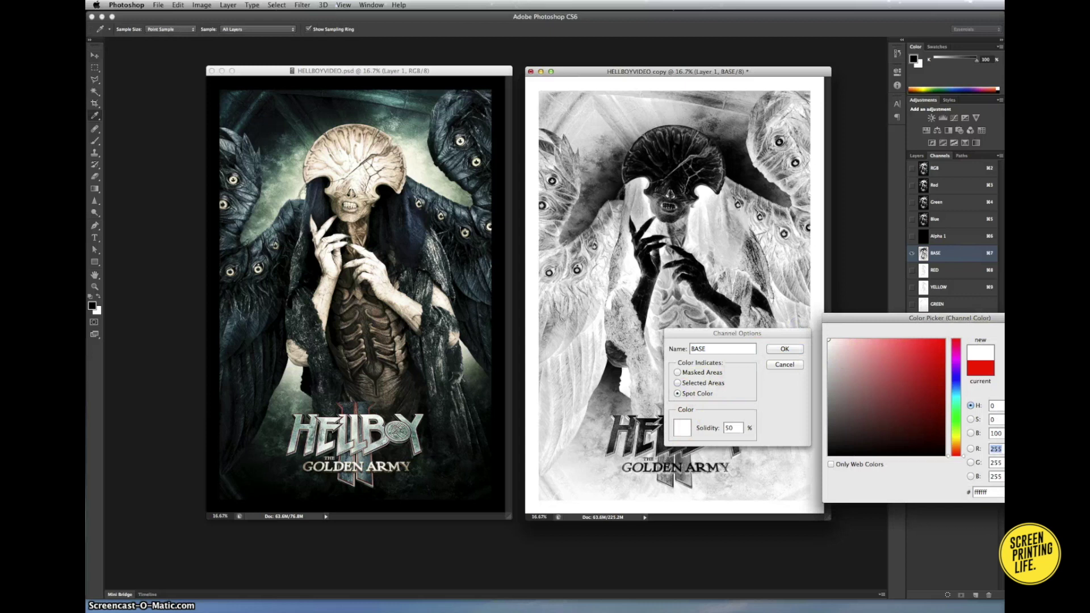
{"action": "key", "text": "Return"}
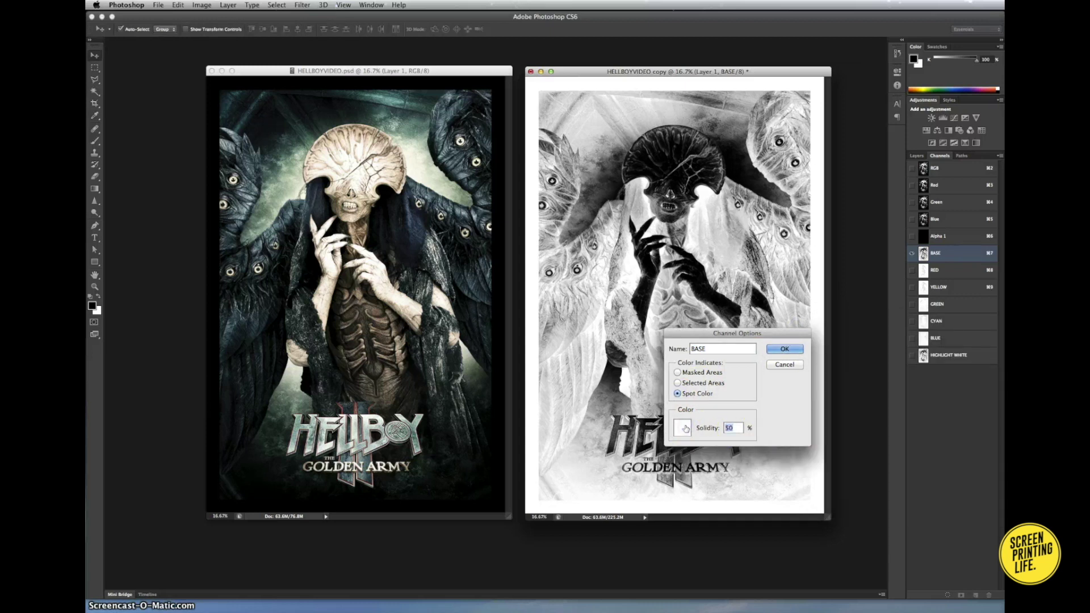
{"action": "left_click", "coordinate": [795, 349]}
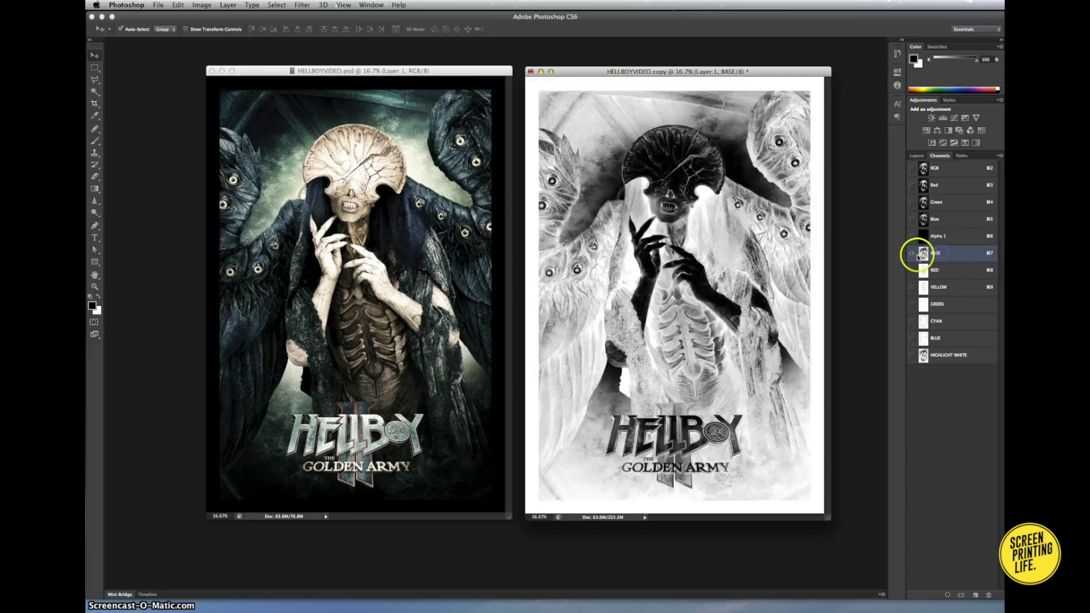
{"action": "double_click", "coordinate": [950, 271]}
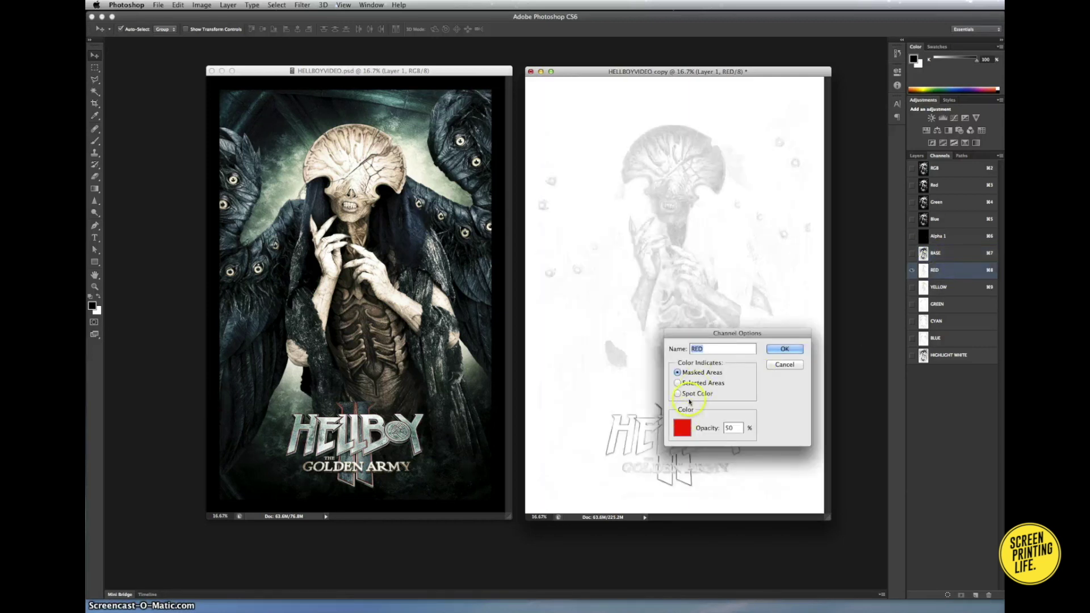
- Make RED a spot-colour channel and give YELLOW a yellow spot ink
{"action": "left_click", "coordinate": [678, 394]}
{"action": "left_click", "coordinate": [784, 349]}
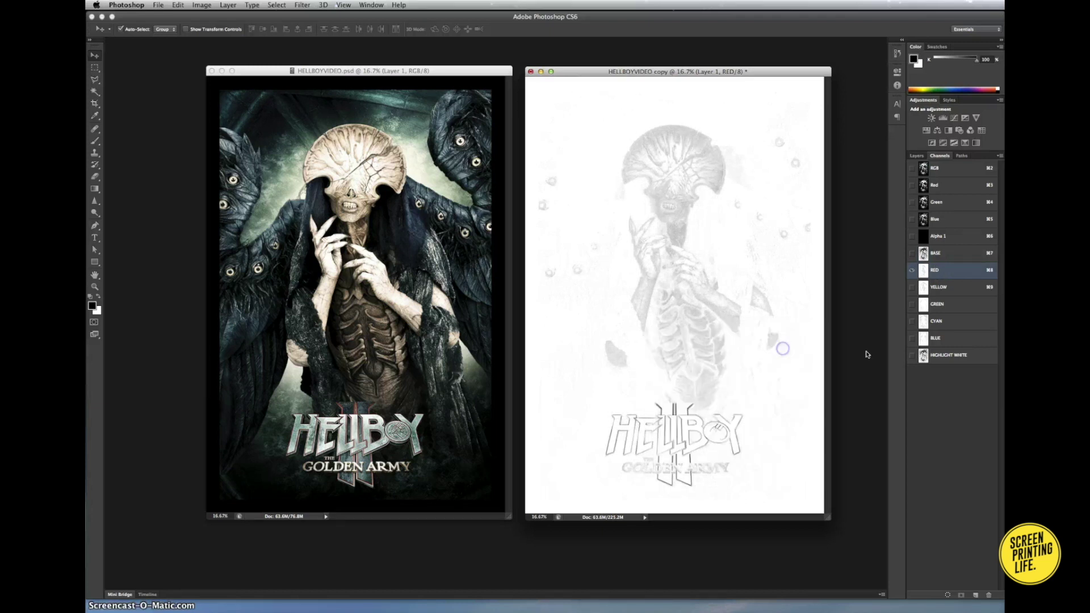
{"action": "double_click", "coordinate": [962, 288]}
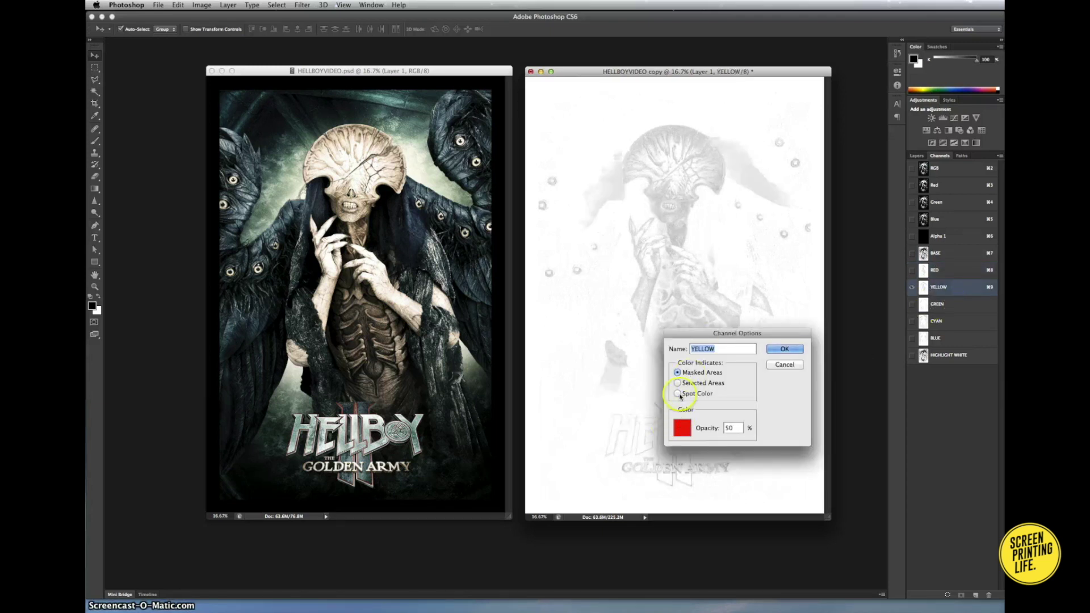
{"action": "left_click", "coordinate": [683, 434]}
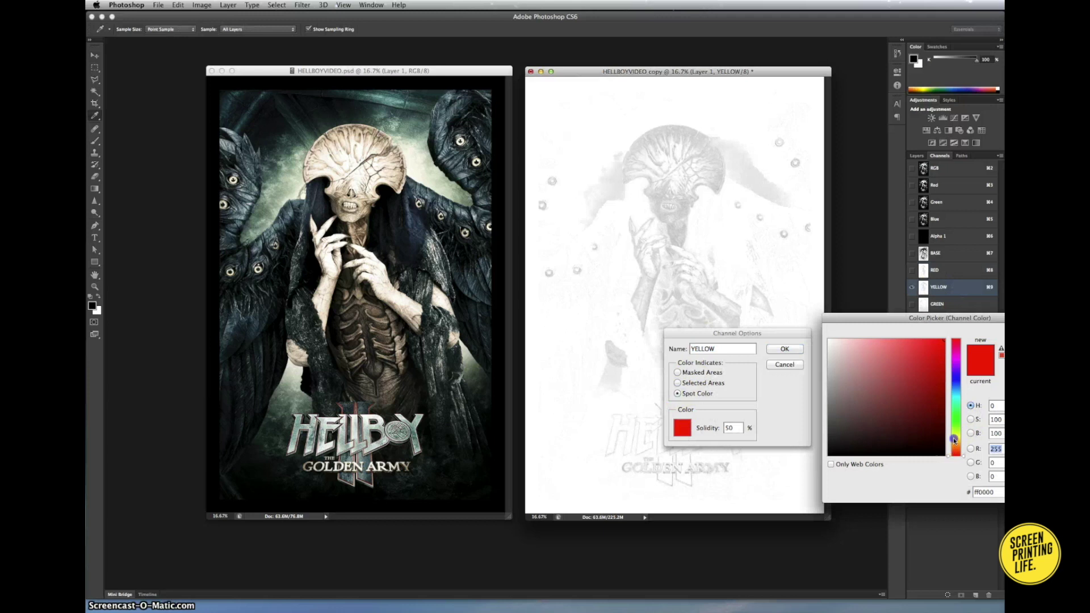
{"action": "left_click", "coordinate": [955, 439]}
{"action": "key", "text": "Return"}
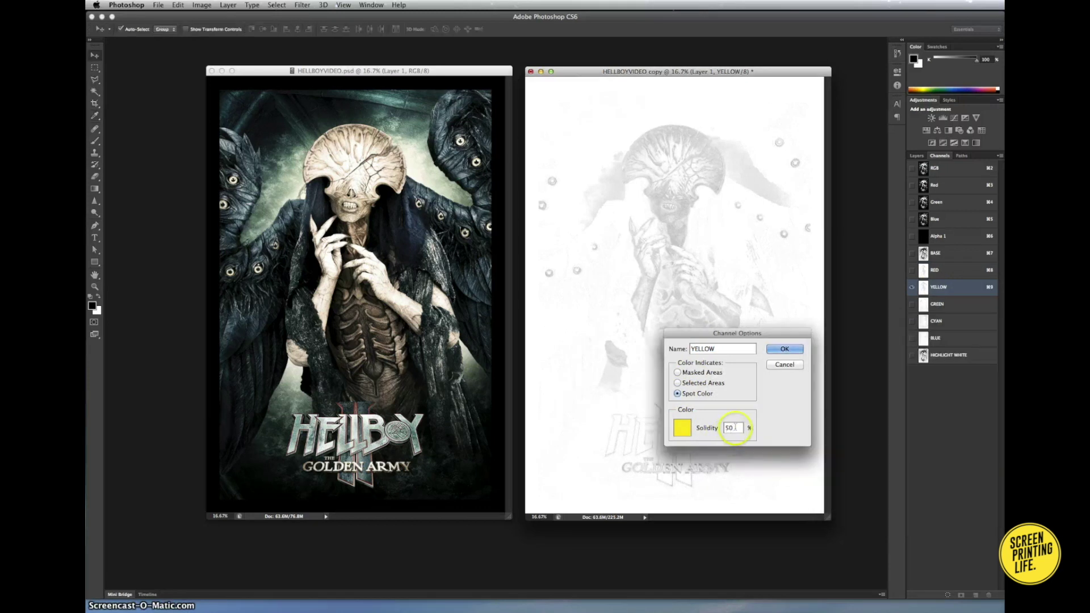
{"action": "left_click", "coordinate": [785, 352]}
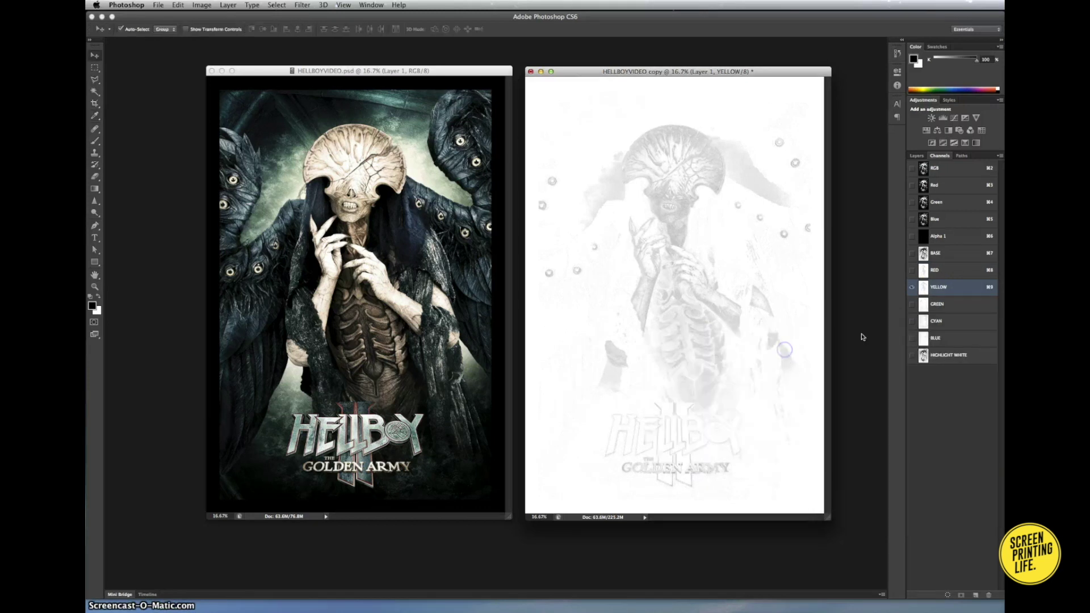
- Make GREEN a spot-colour channel with a saturated green ink at 50% solidity
{"action": "double_click", "coordinate": [964, 305]}
{"action": "left_click", "coordinate": [677, 393]}
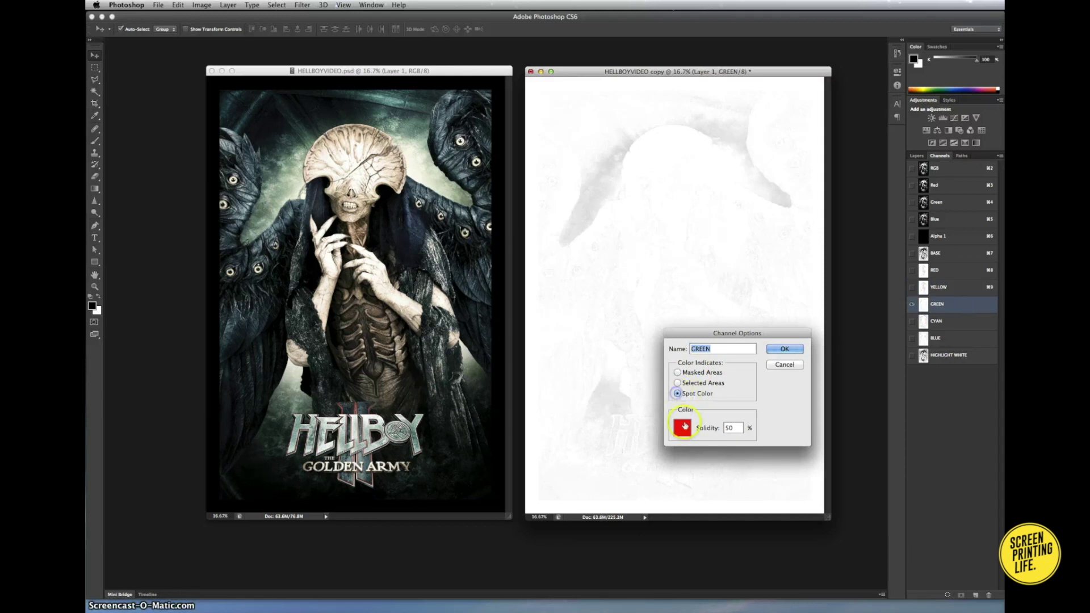
{"action": "left_click", "coordinate": [681, 427]}
{"action": "left_click", "coordinate": [963, 416]}
{"action": "left_click", "coordinate": [943, 357]}
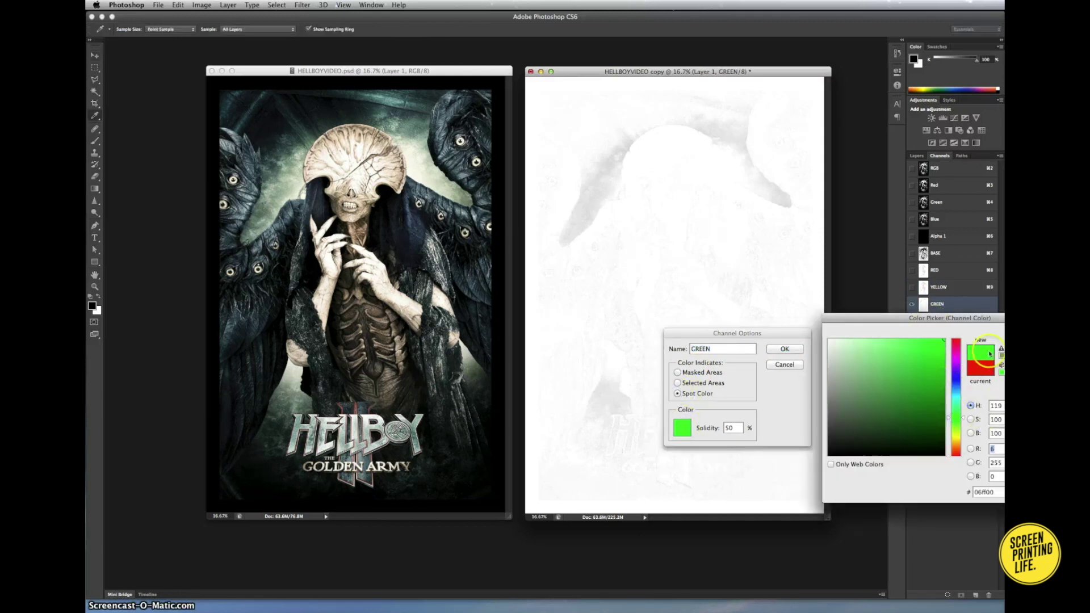
{"action": "left_click_drag", "start_coordinate": [938, 367], "coordinate": [958, 357]}
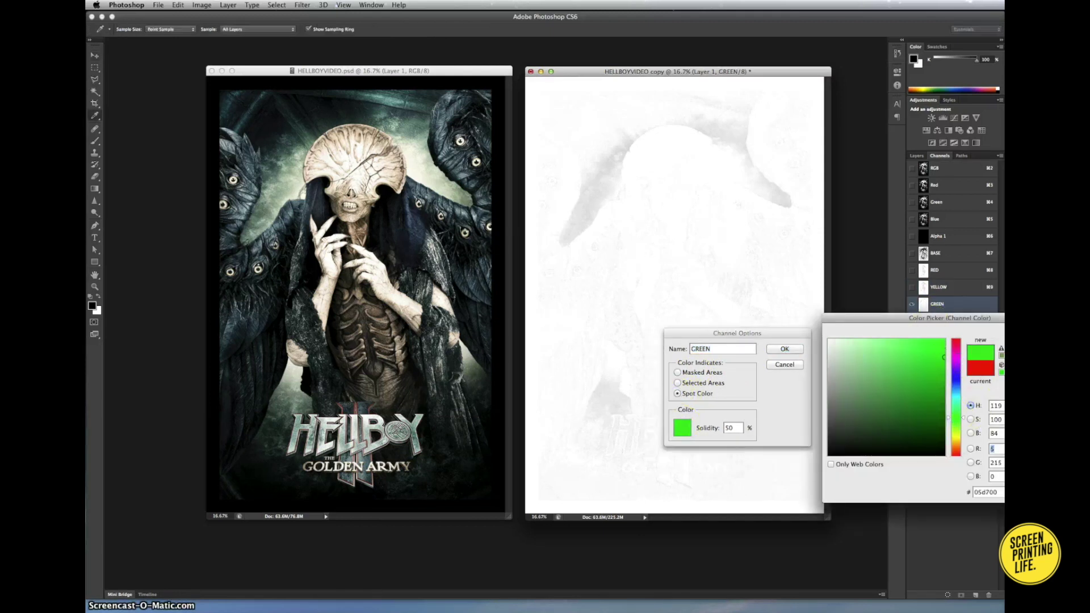
{"action": "key", "text": "Return"}
{"action": "left_click", "coordinate": [747, 427]}
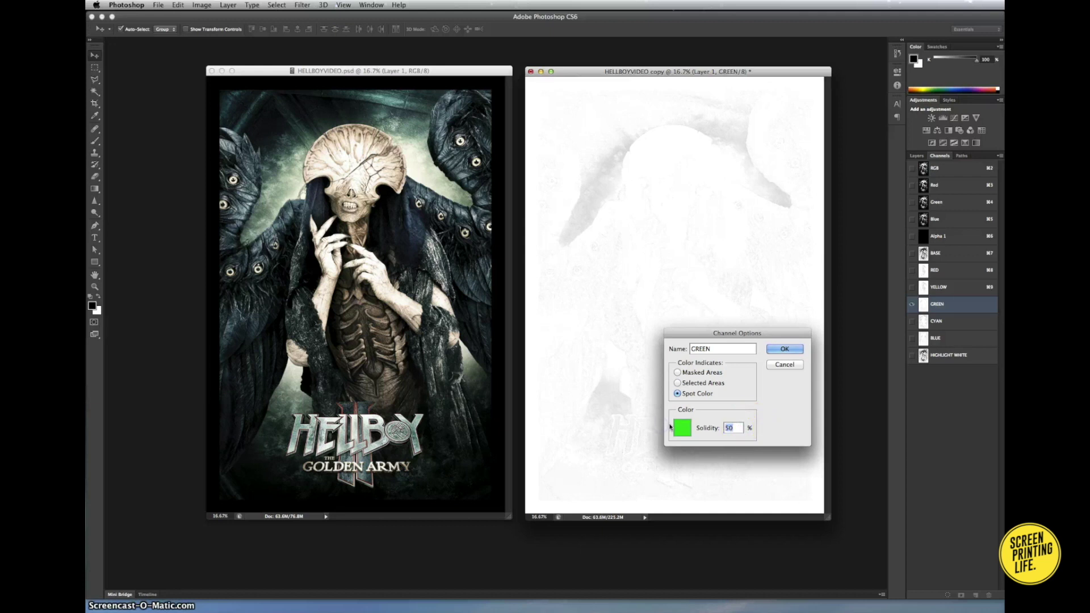
{"action": "left_click", "coordinate": [786, 348]}
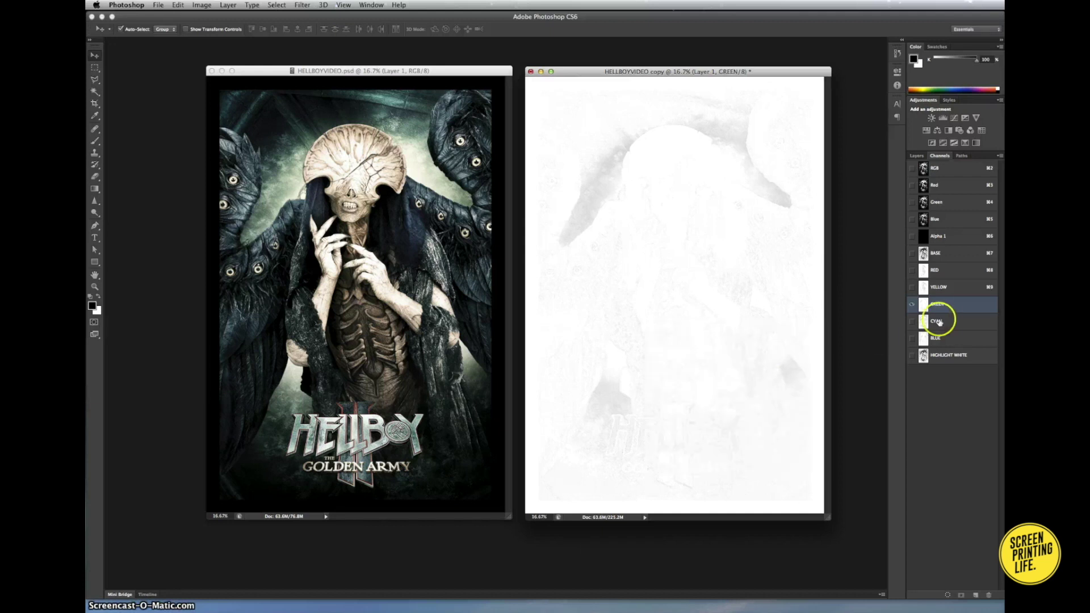
- Make CYAN a spot-colour channel with a pure cyan ink
{"action": "left_click", "coordinate": [938, 321]}
{"action": "double_click", "coordinate": [938, 320]}
{"action": "left_click", "coordinate": [678, 393]}
{"action": "left_click", "coordinate": [683, 428]}
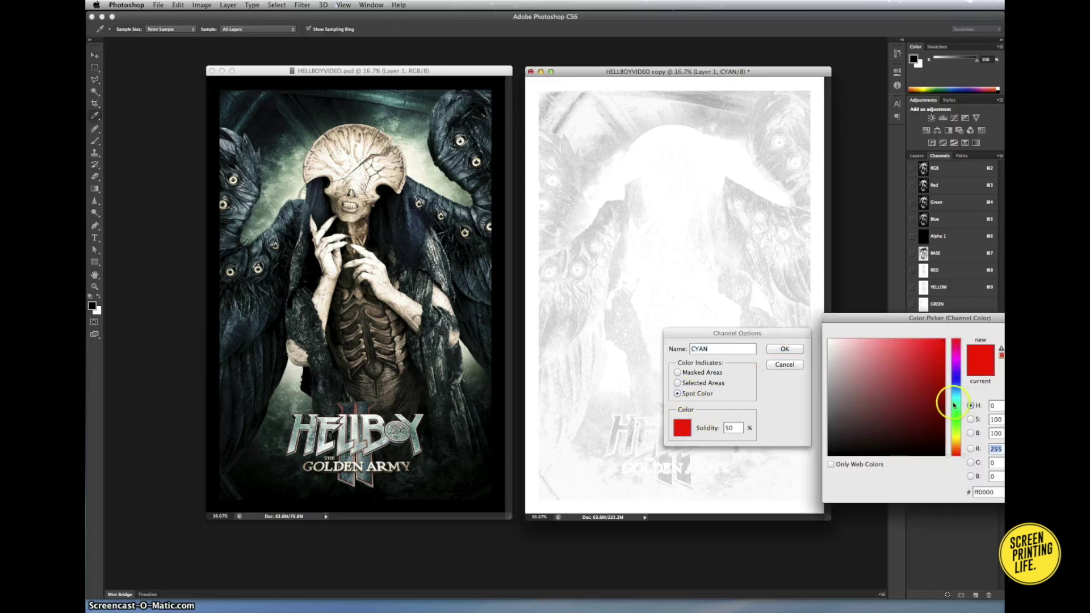
{"action": "left_click", "coordinate": [955, 402]}
{"action": "left_click", "coordinate": [946, 356]}
{"action": "left_click_drag", "start_coordinate": [955, 399], "coordinate": [957, 399]}
{"action": "key", "text": "Return"}
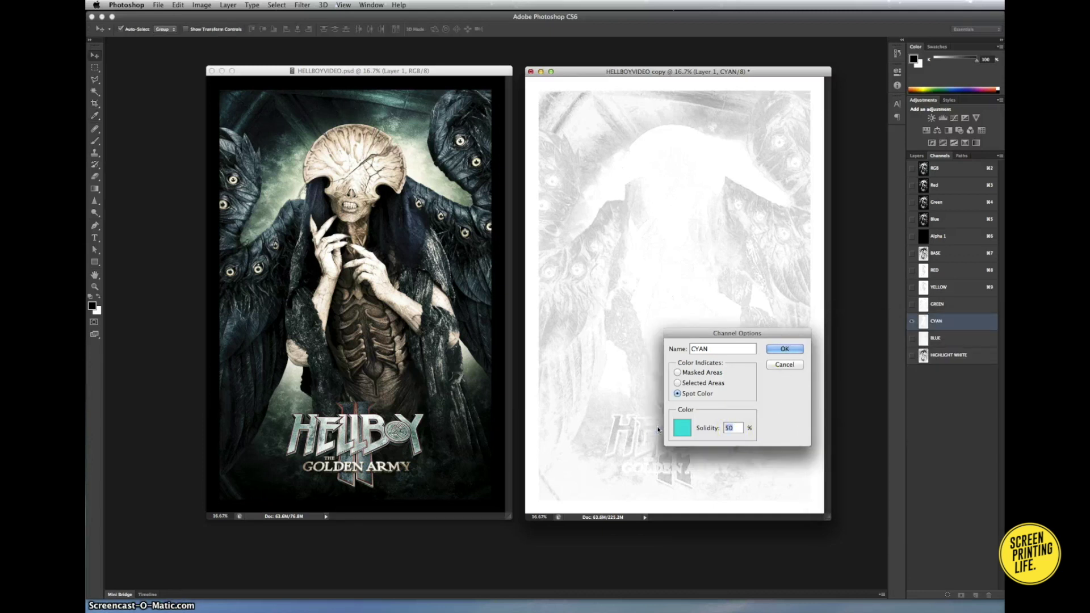
{"action": "left_click", "coordinate": [784, 348]}
- Make BLUE a spot-colour channel with a blue ink at 50% solidity
{"action": "double_click", "coordinate": [973, 338]}
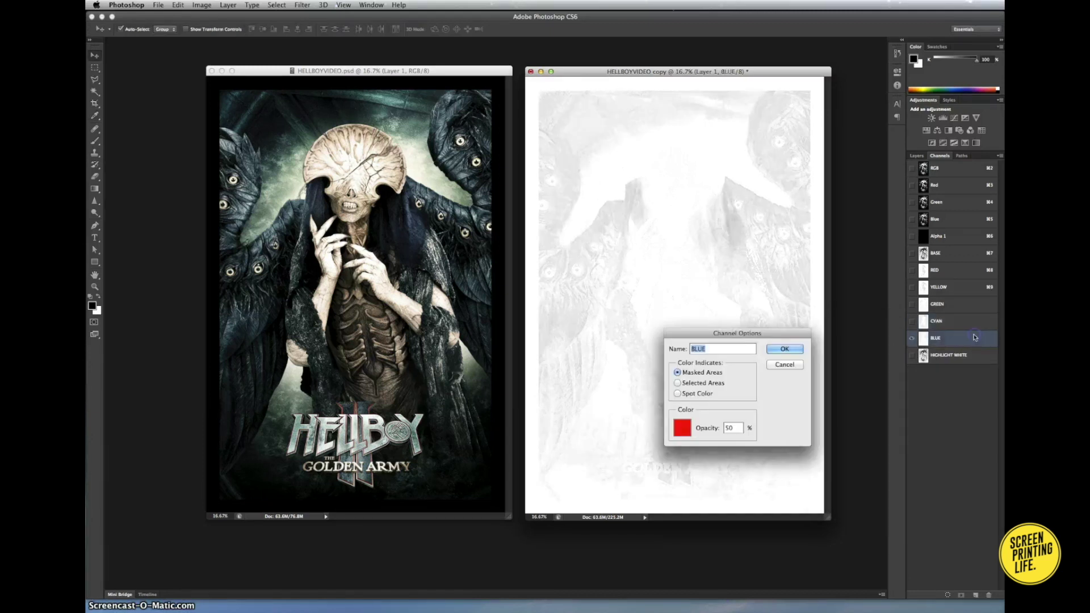
{"action": "left_click", "coordinate": [678, 394]}
{"action": "left_click", "coordinate": [682, 428]}
{"action": "left_click_drag", "start_coordinate": [956, 340], "coordinate": [958, 385]}
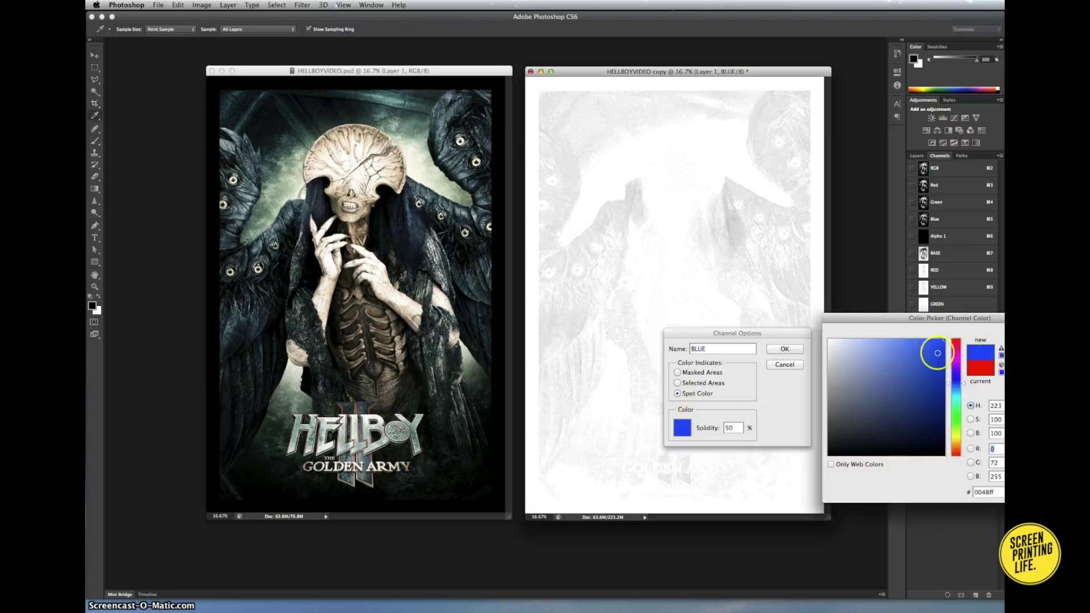
{"action": "key", "text": "Return"}
{"action": "left_click", "coordinate": [700, 430]}
{"action": "left_click", "coordinate": [784, 349]}
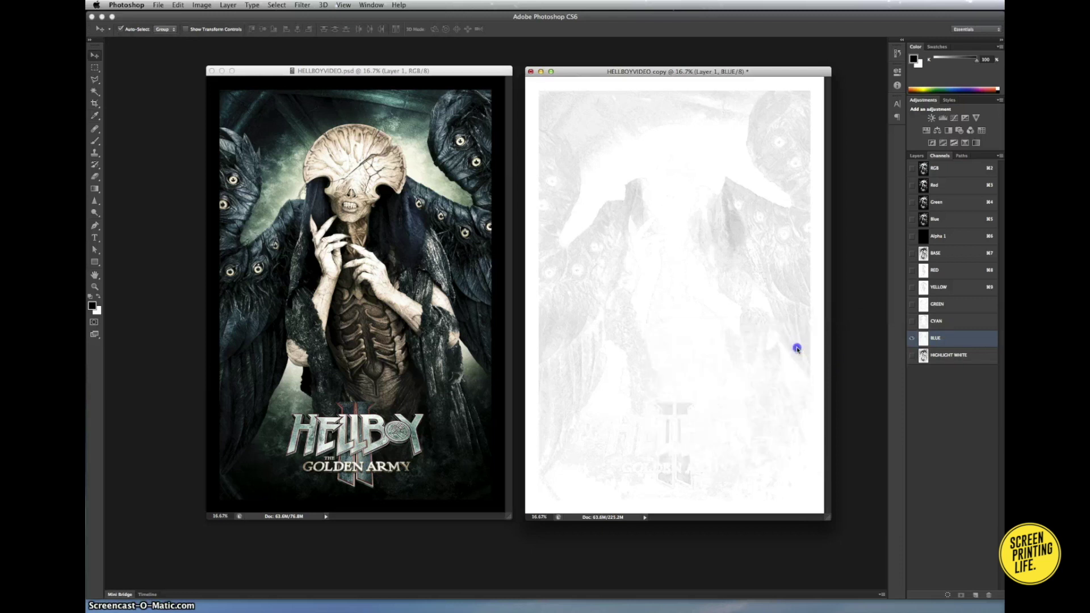
{"action": "left_click", "coordinate": [949, 356]}
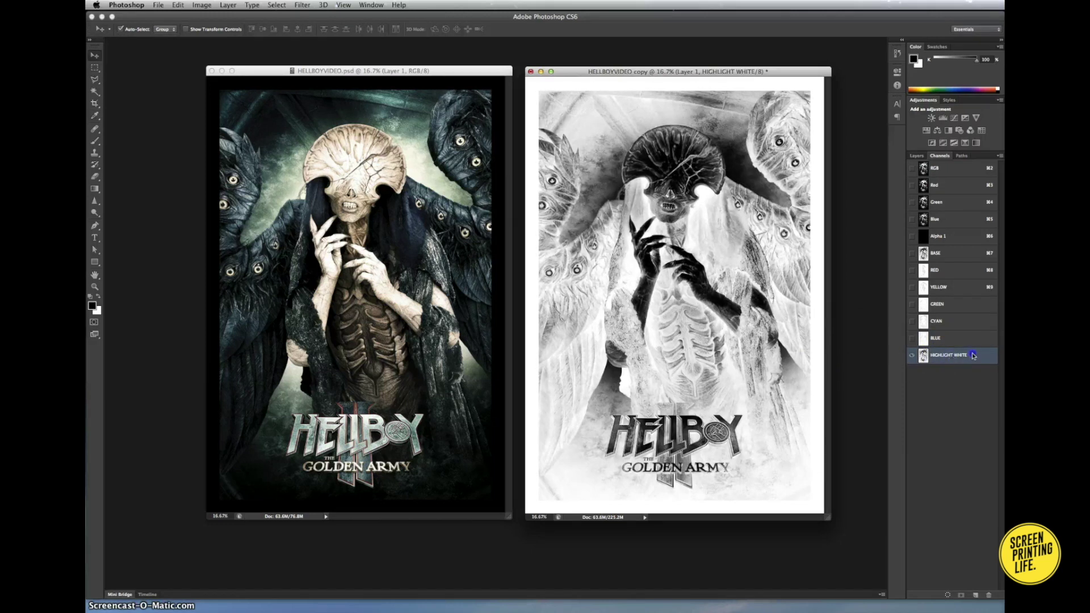
- Make HIGHLIGHT WHITE a spot-colour channel with white ink
{"action": "double_click", "coordinate": [973, 355]}
{"action": "left_click", "coordinate": [677, 393]}
{"action": "left_click", "coordinate": [682, 427]}
{"action": "key", "text": "Return"}
{"action": "type", "text": "85"}
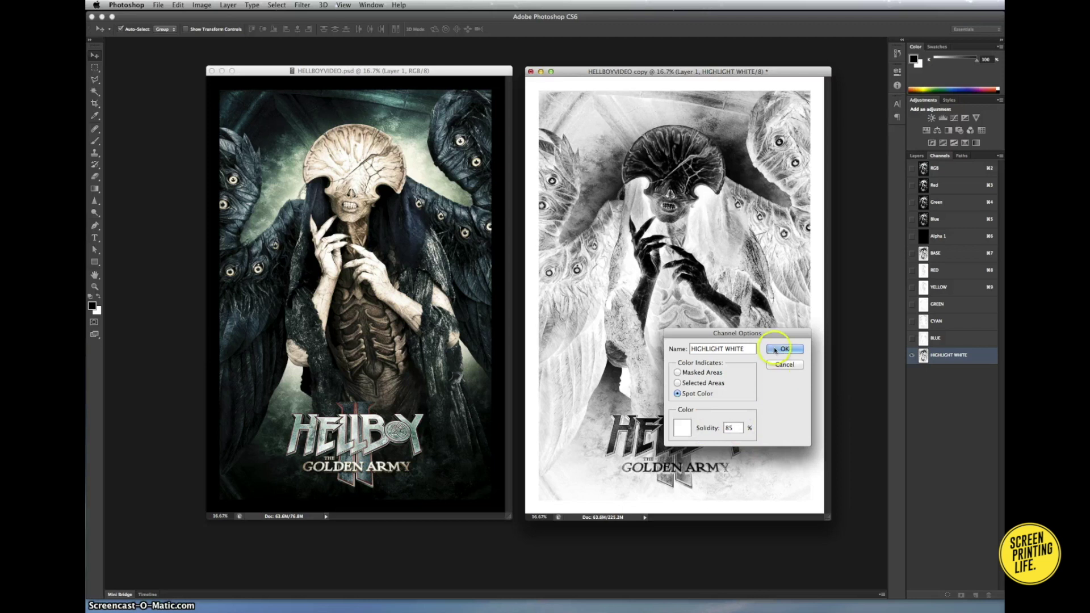
{"action": "left_click", "coordinate": [784, 349]}
- Show all spot channels except HIGHLIGHT WHITE and select BASE
{"action": "left_click_drag", "start_coordinate": [912, 355], "coordinate": [908, 273]}
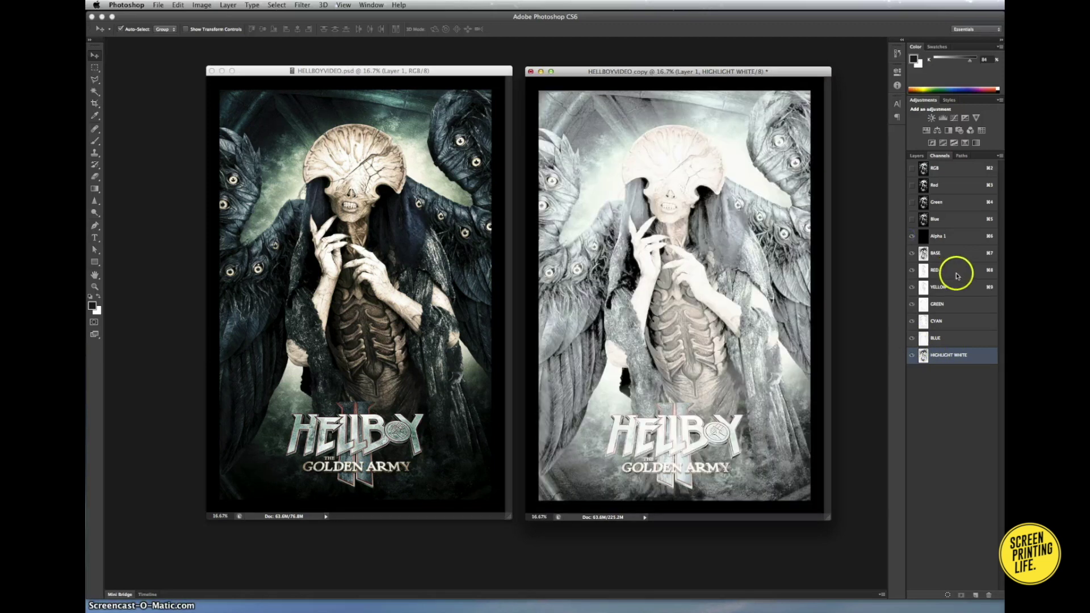
{"action": "left_click", "coordinate": [953, 254]}
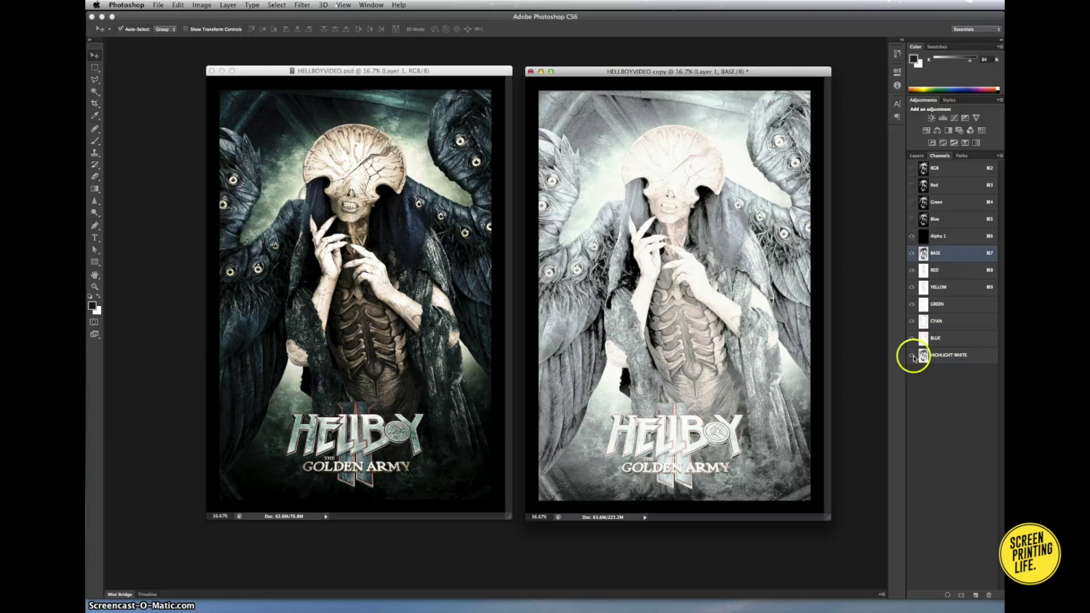
{"action": "left_click", "coordinate": [912, 355]}
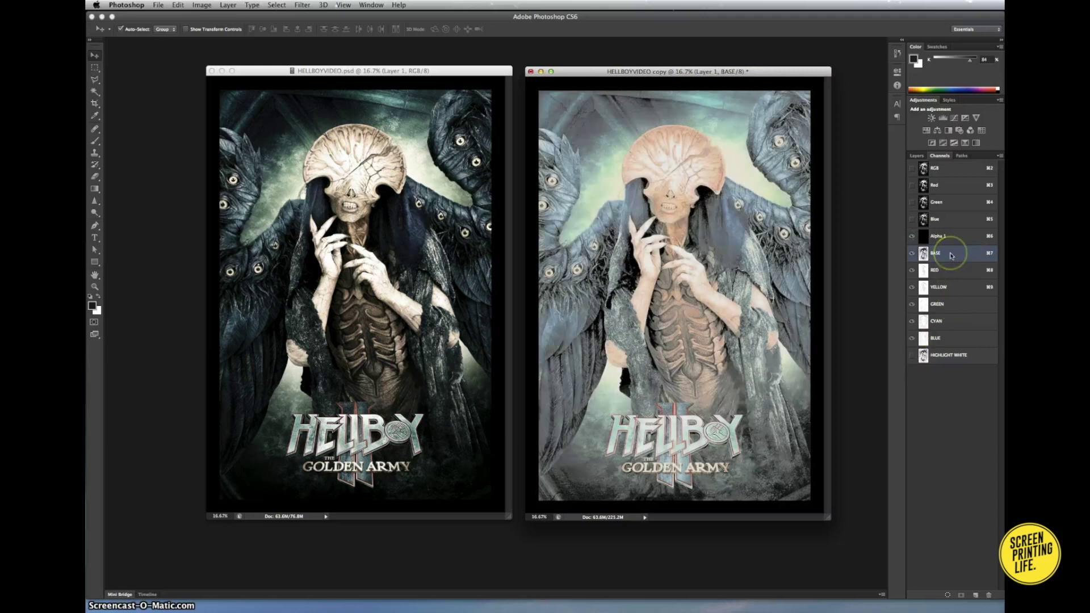
- Apply Levels to the BASE channel with input values 0, 3.85 and 237
{"action": "key", "text": "ctrl+l"}
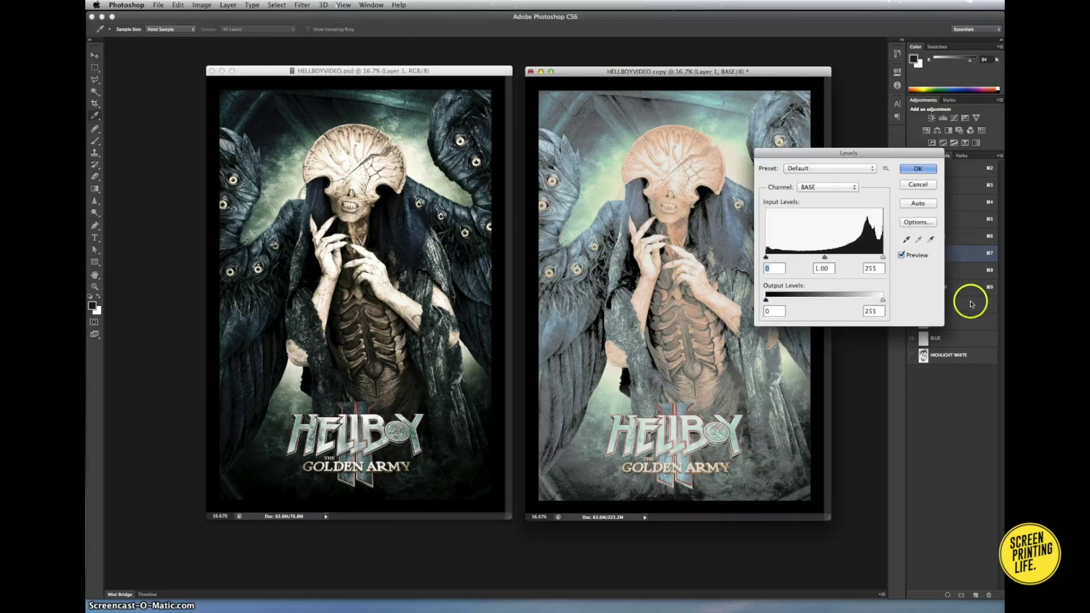
{"action": "left_click_drag", "start_coordinate": [905, 153], "coordinate": [946, 408]}
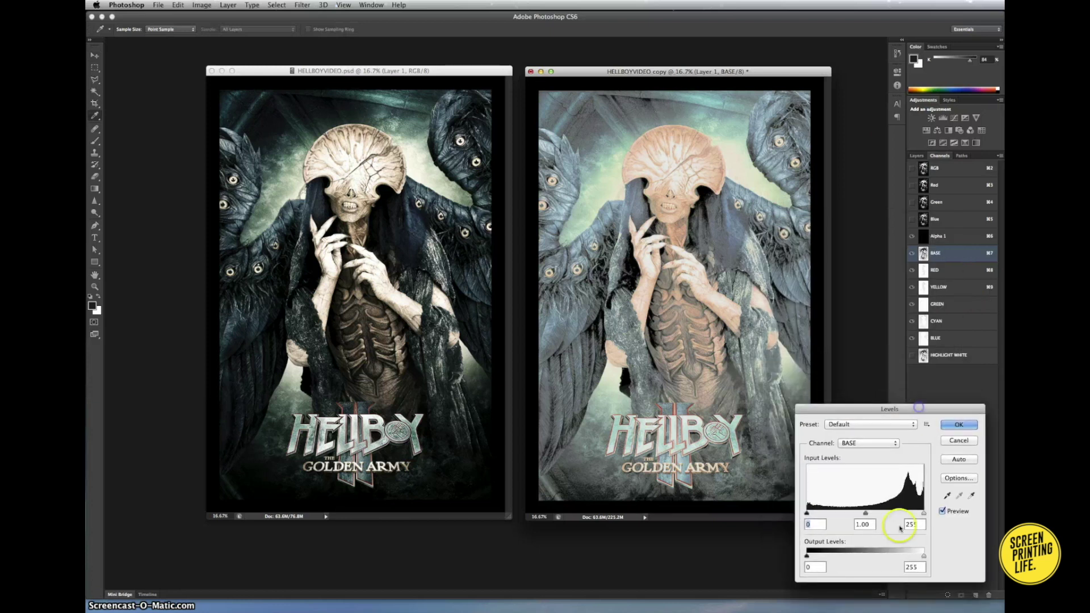
{"action": "left_click_drag", "start_coordinate": [924, 513], "coordinate": [827, 515]}
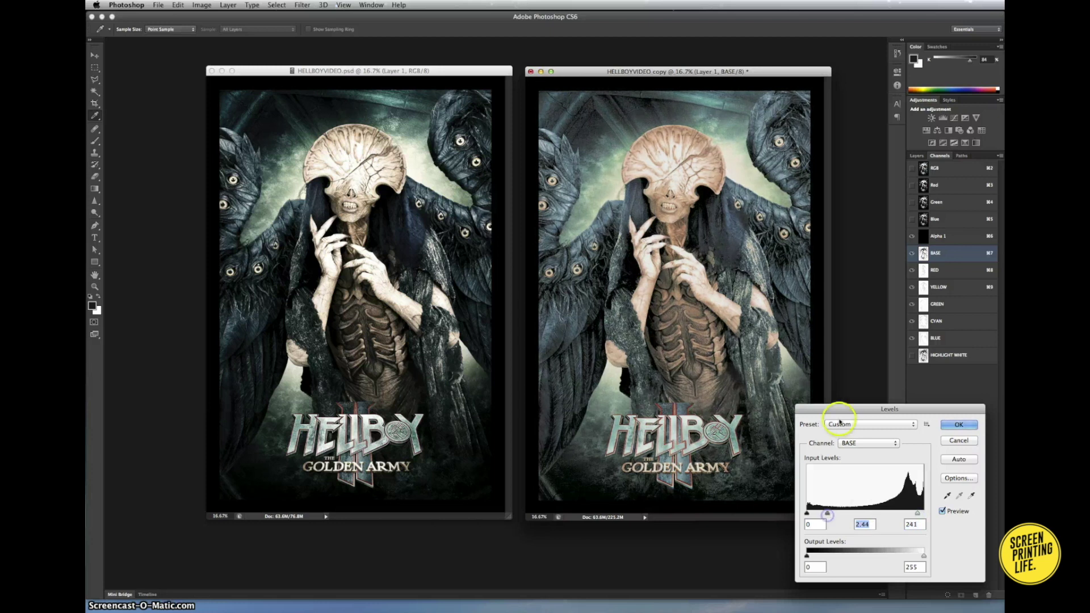
{"action": "left_click_drag", "start_coordinate": [841, 410], "coordinate": [870, 413]}
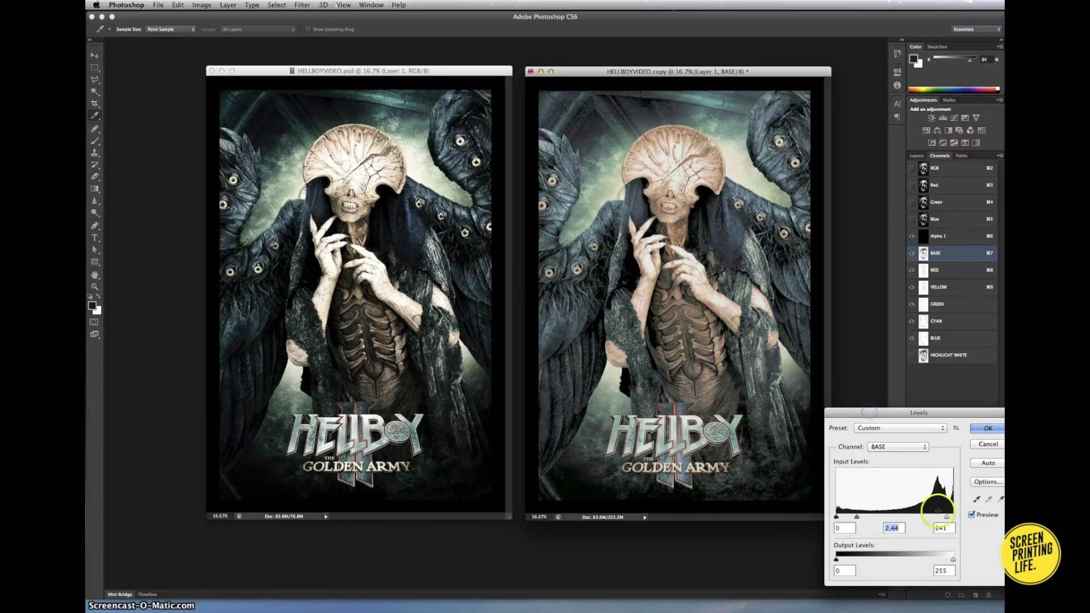
{"action": "left_click_drag", "start_coordinate": [947, 517], "coordinate": [943, 518]}
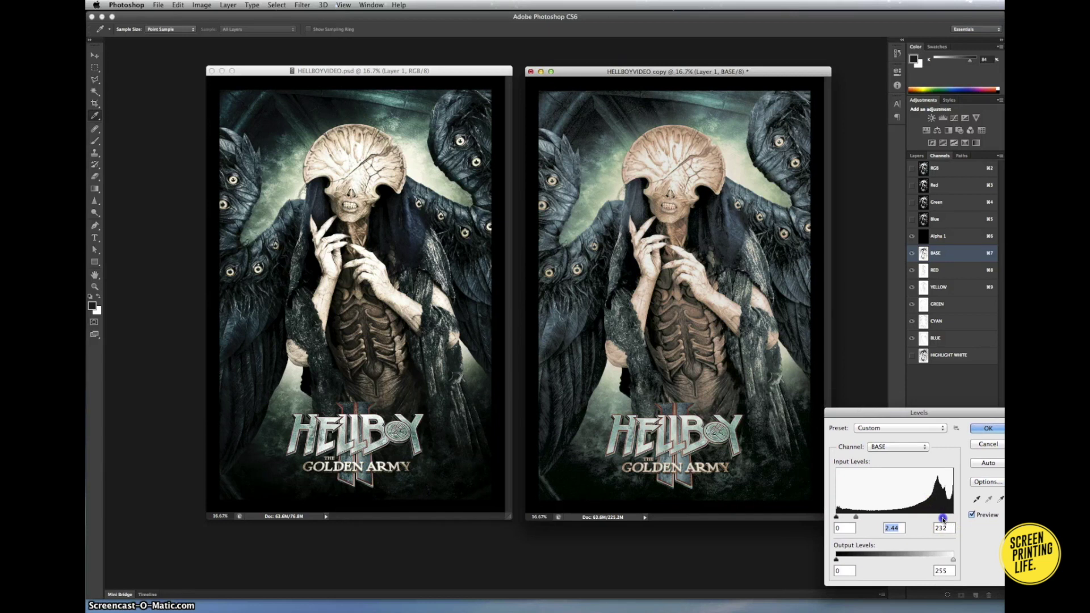
{"action": "left_click_drag", "start_coordinate": [857, 517], "coordinate": [847, 519]}
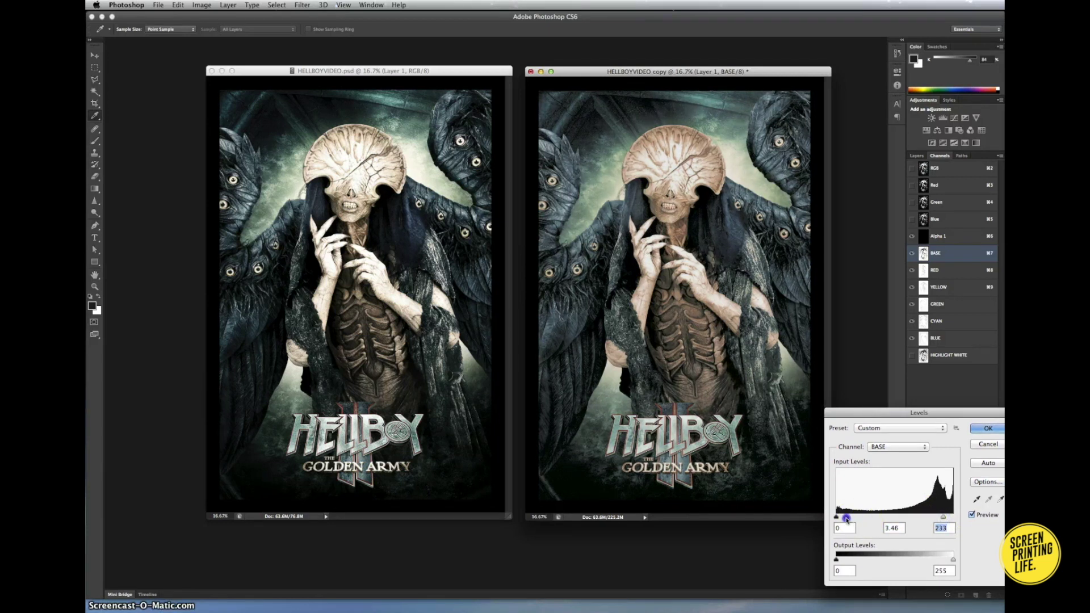
{"action": "left_click_drag", "start_coordinate": [847, 519], "coordinate": [845, 519]}
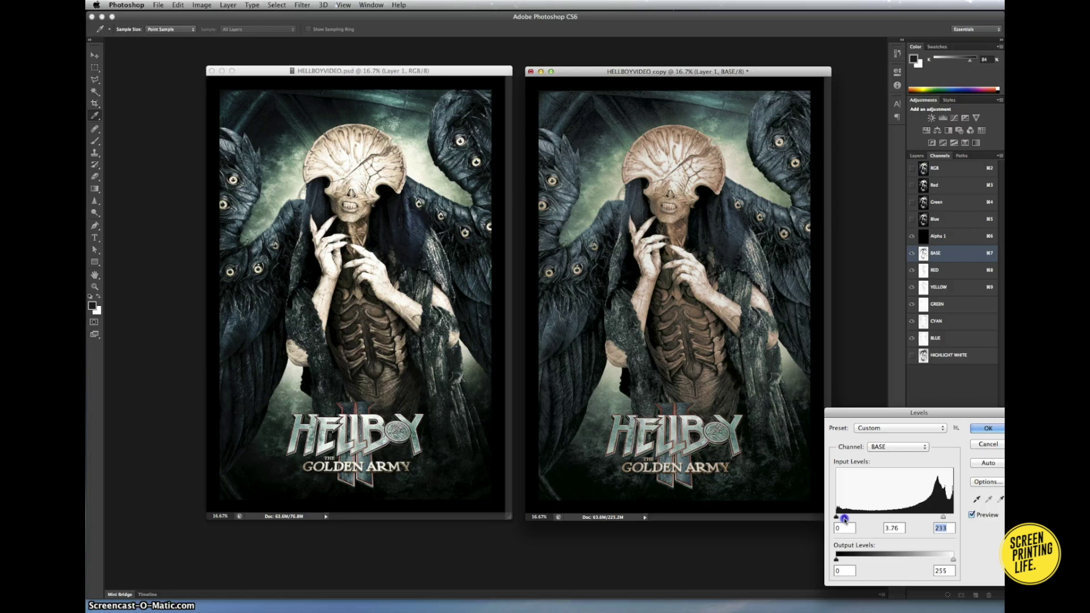
{"action": "left_click_drag", "start_coordinate": [845, 519], "coordinate": [843, 519]}
{"action": "left_click_drag", "start_coordinate": [943, 518], "coordinate": [946, 519]}
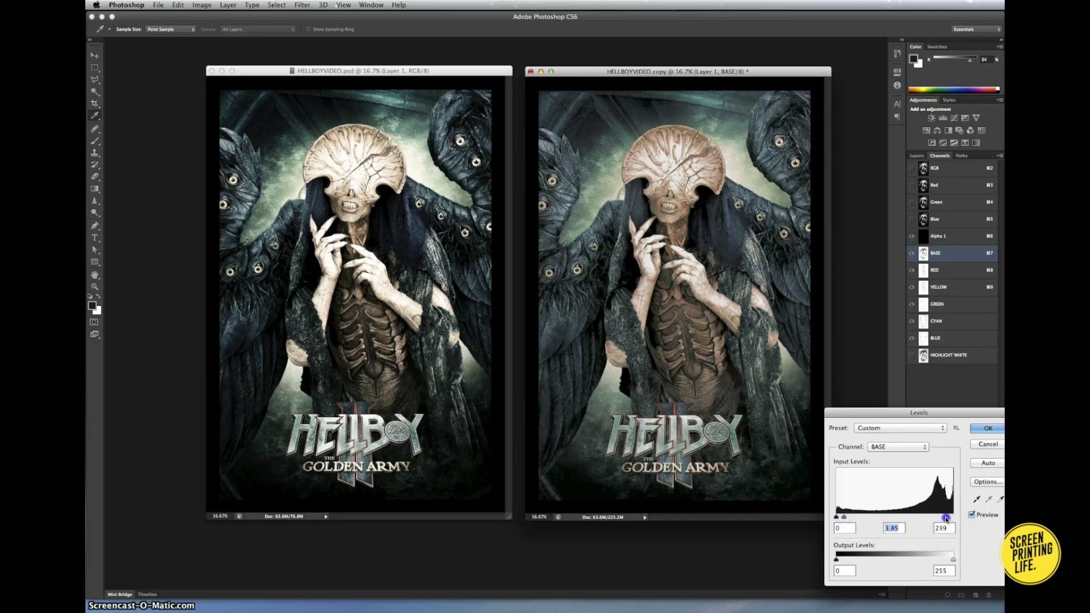
{"action": "left_click_drag", "start_coordinate": [946, 519], "coordinate": [945, 517]}
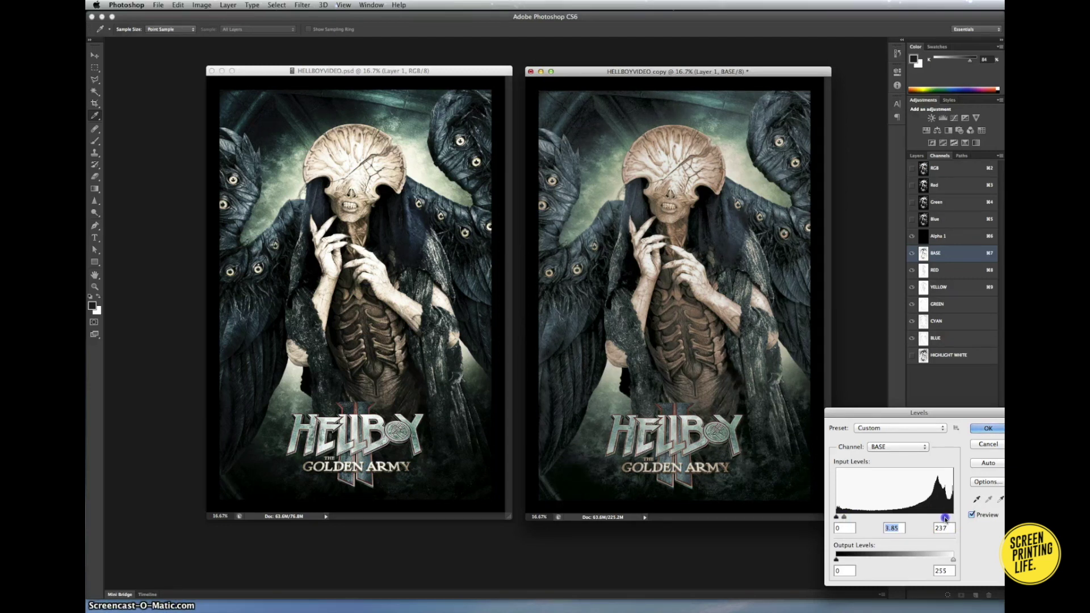
{"action": "left_click", "coordinate": [946, 518]}
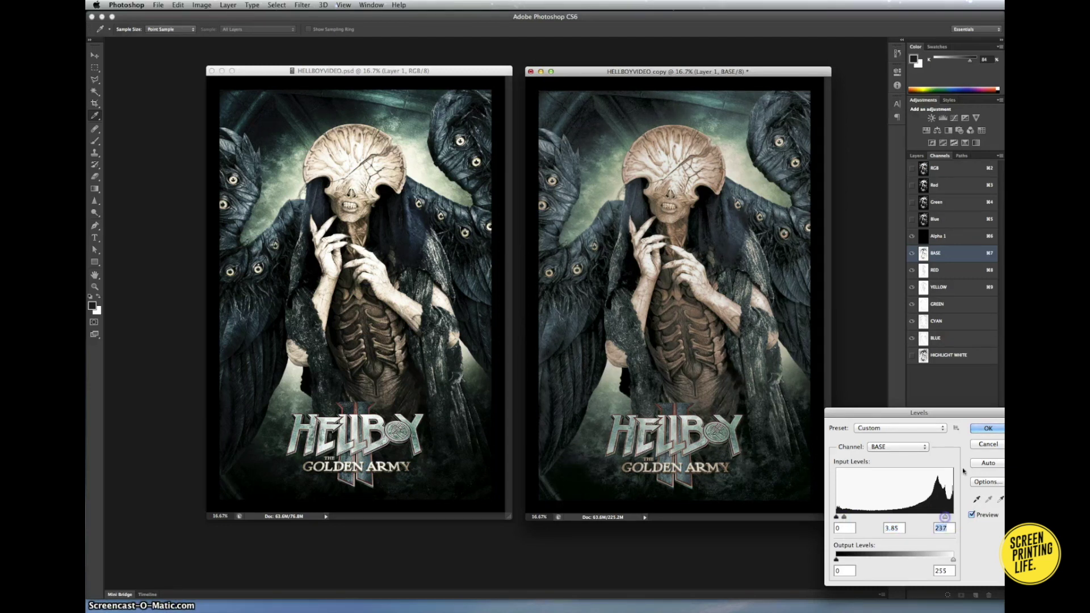
{"action": "left_click", "coordinate": [988, 429]}
- Brighten the RED channel's midtones with a Levels adjustment
{"action": "key", "text": "v"}
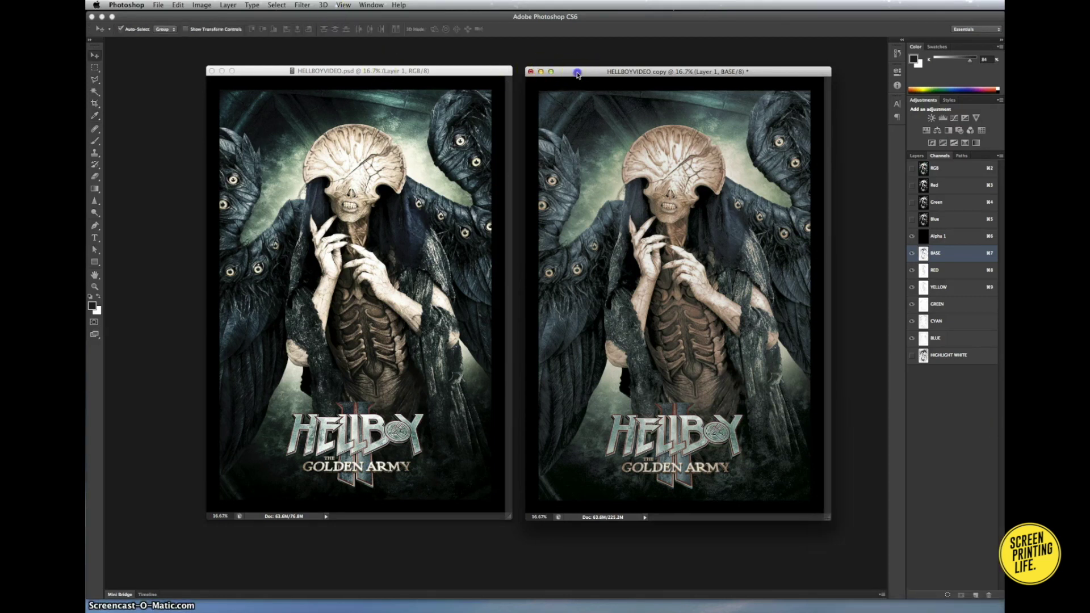
{"action": "left_click_drag", "start_coordinate": [580, 74], "coordinate": [573, 75]}
{"action": "left_click", "coordinate": [948, 271]}
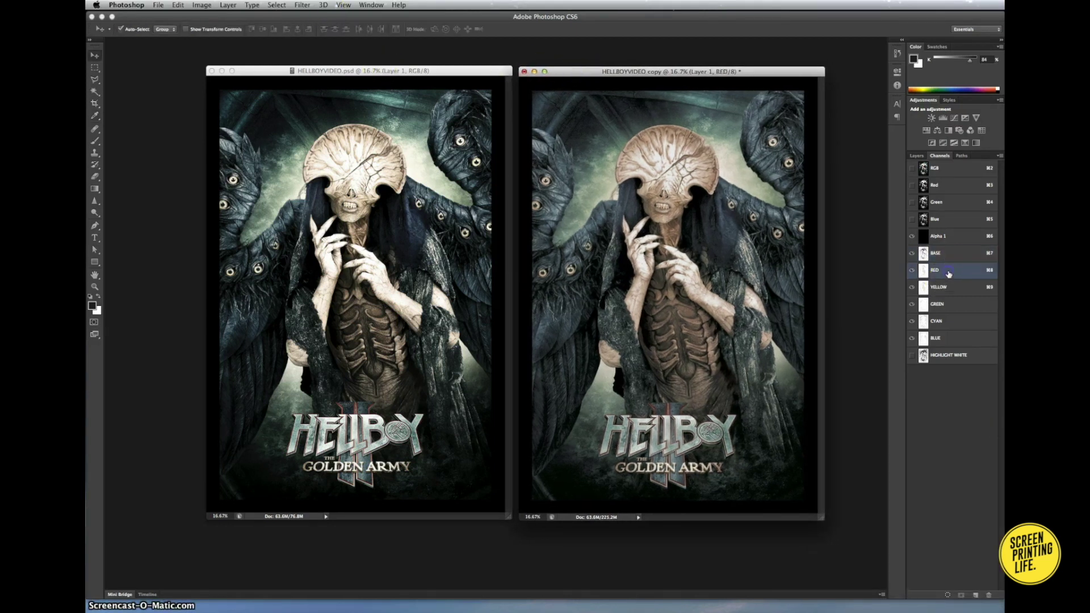
{"action": "left_click", "coordinate": [944, 299]}
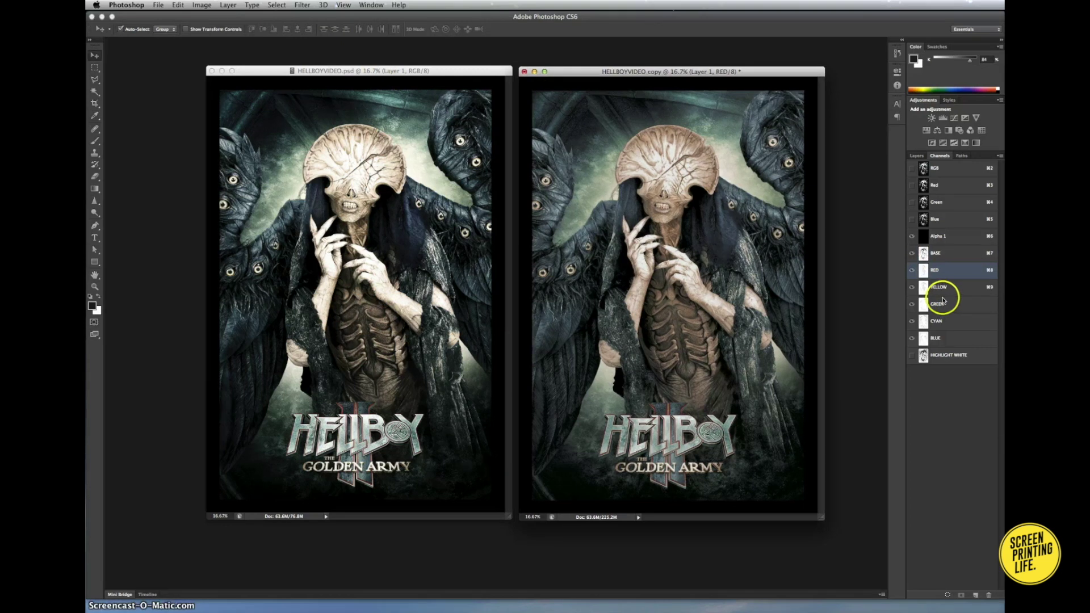
{"action": "key", "text": "ctrl+l"}
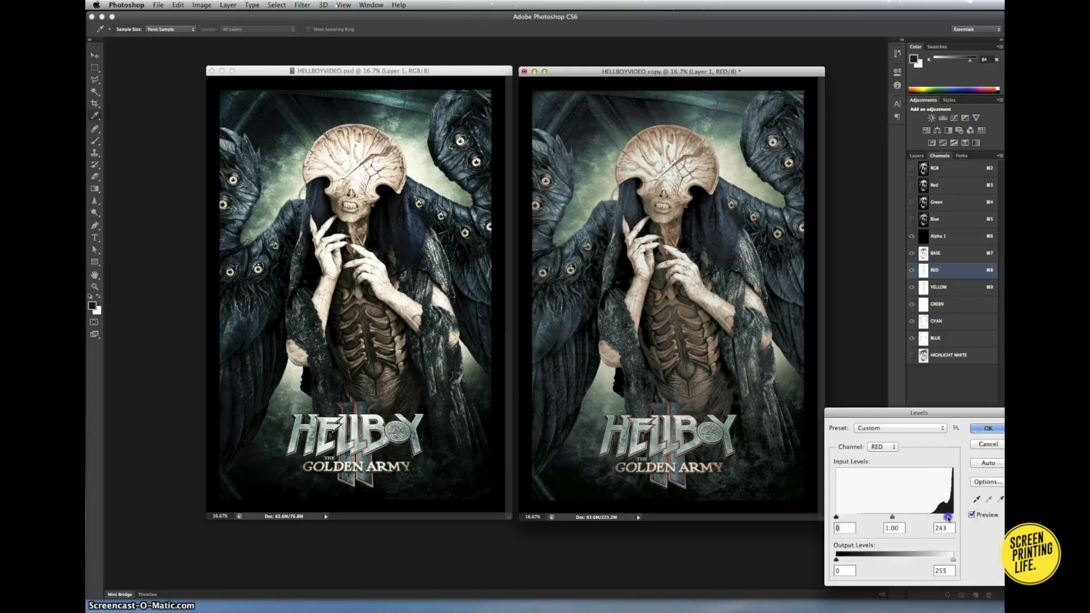
{"action": "left_click_drag", "start_coordinate": [891, 517], "coordinate": [886, 518]}
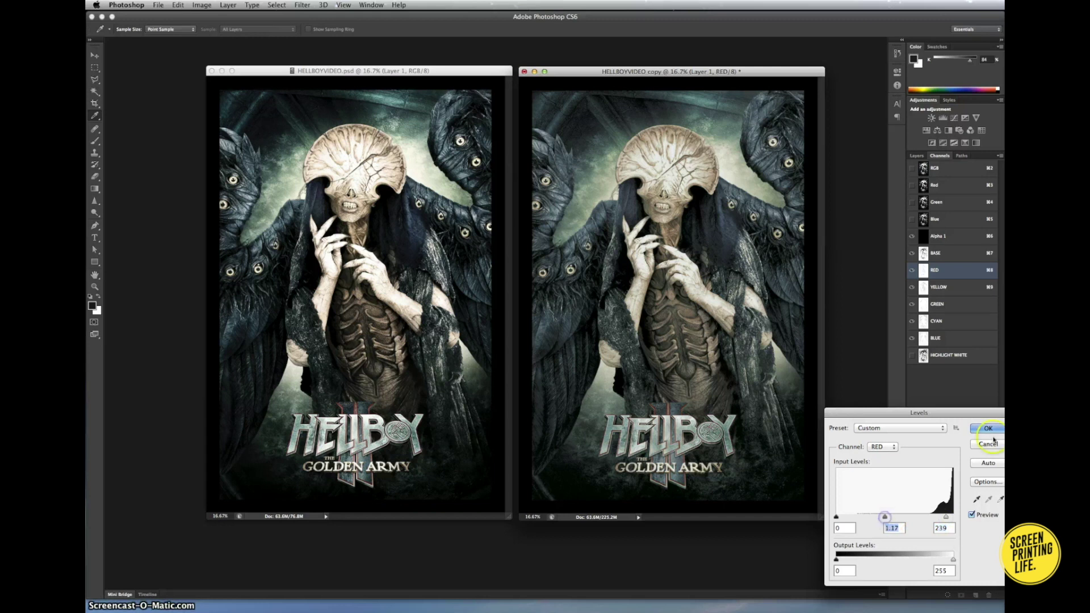
{"action": "left_click", "coordinate": [988, 428]}
- Apply Levels to YELLOW with white input 252 and midtones about 1.12
{"action": "left_click", "coordinate": [964, 288]}
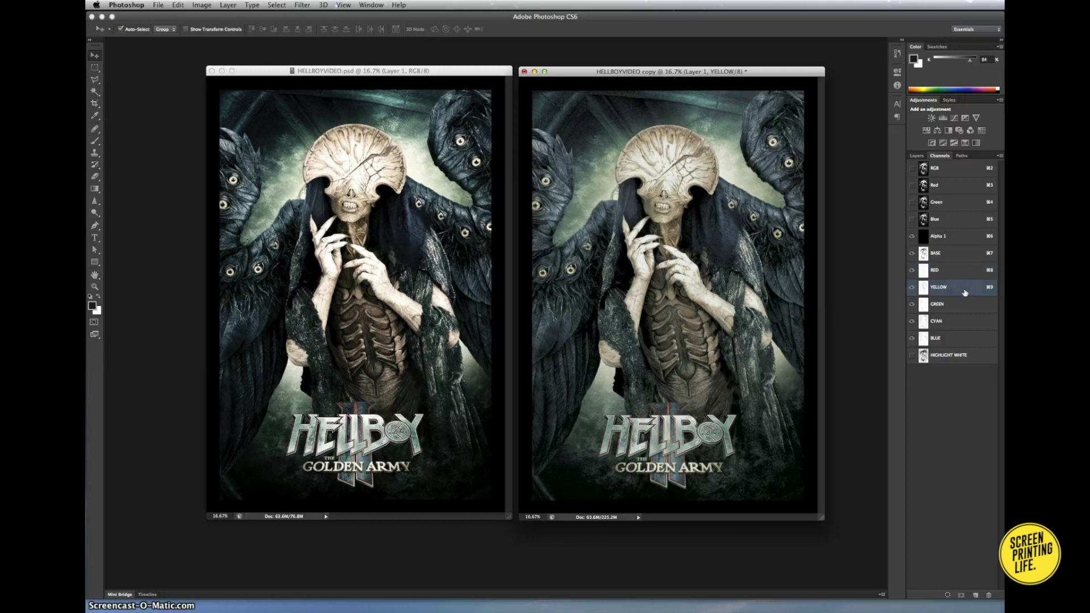
{"action": "key", "text": "ctrl+l"}
{"action": "left_click_drag", "start_coordinate": [953, 518], "coordinate": [950, 518]}
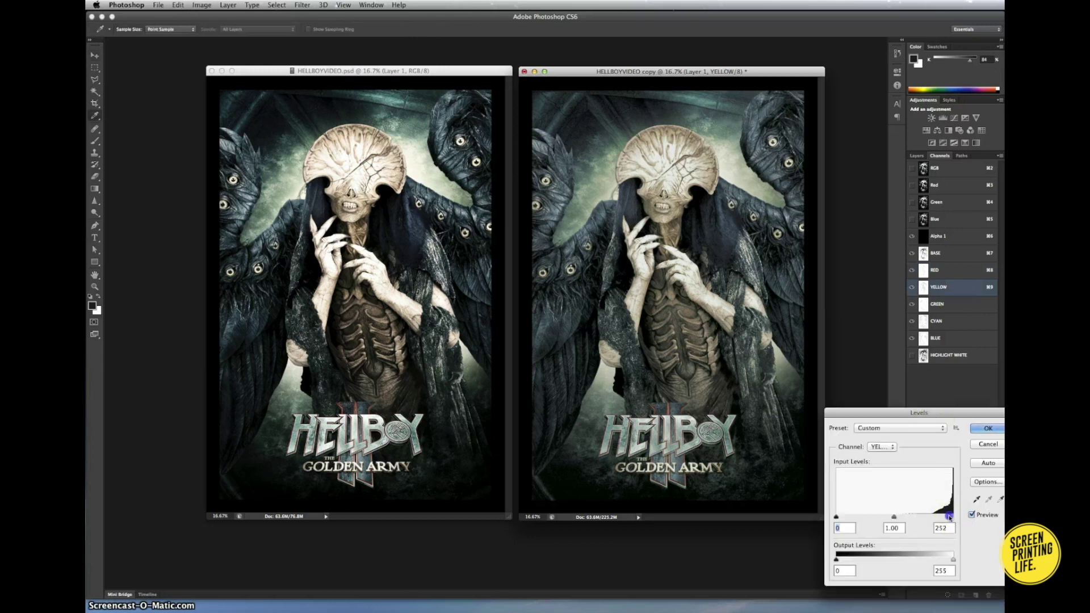
{"action": "left_click_drag", "start_coordinate": [950, 517], "coordinate": [891, 517]}
{"action": "left_click_drag", "start_coordinate": [889, 516], "coordinate": [888, 515]}
{"action": "left_click", "coordinate": [997, 429]}
- Try a Levels adjustment on GREEN, lowering its white input to about 239
{"action": "left_click", "coordinate": [967, 308]}
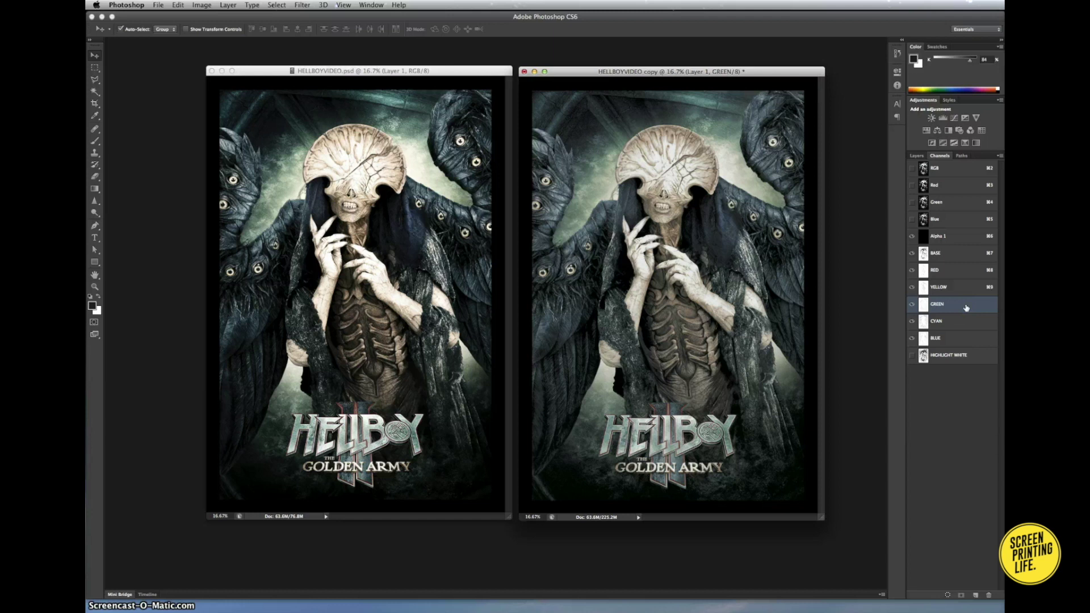
{"action": "key", "text": "super+l"}
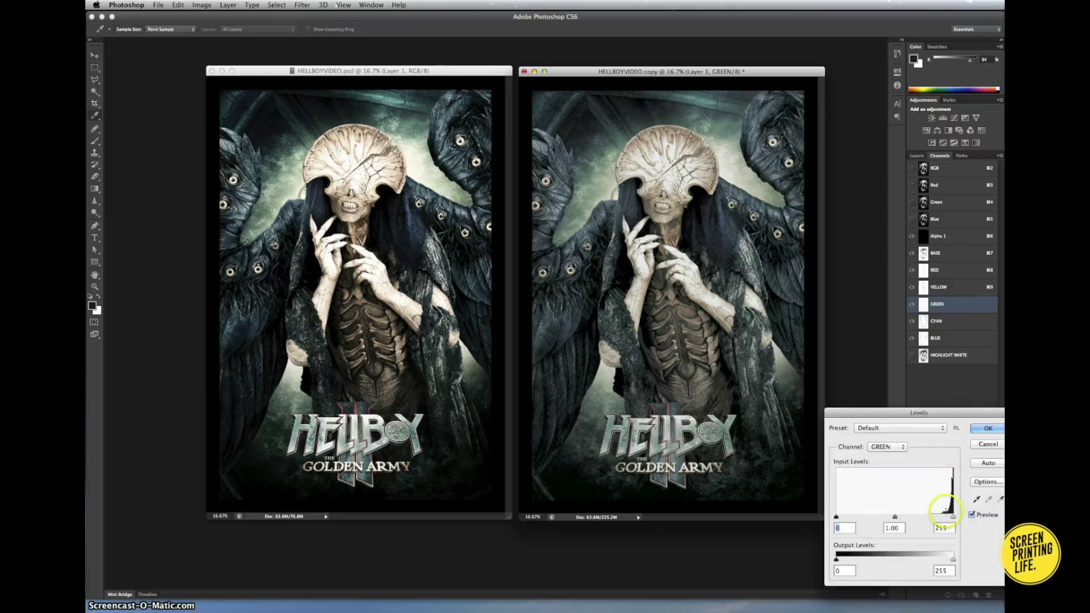
{"action": "left_click_drag", "start_coordinate": [953, 516], "coordinate": [946, 517]}
{"action": "left_click", "coordinate": [990, 427]}
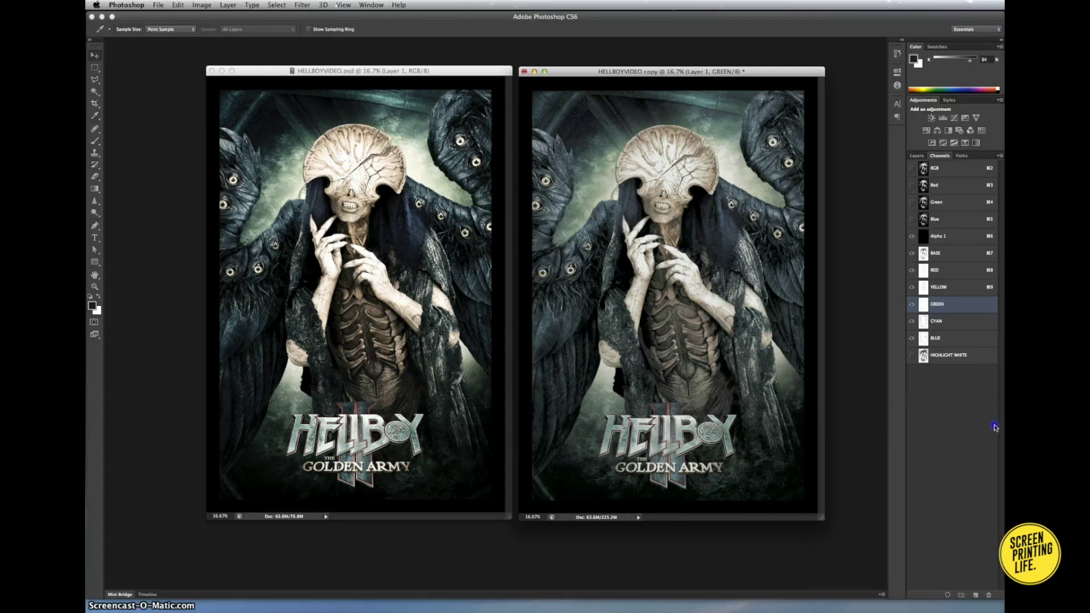
{"action": "left_click", "coordinate": [951, 254]}
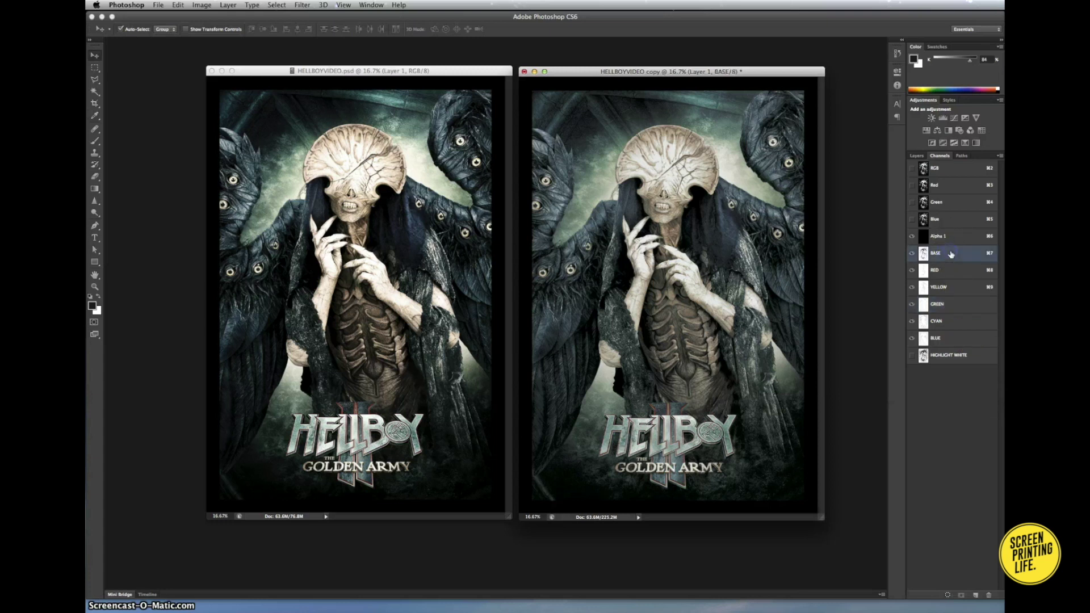
- Apply a further Levels adjustment to BASE with input values 0, 1.51 and 252
{"action": "key", "text": "super+l"}
{"action": "left_click_drag", "start_coordinate": [953, 516], "coordinate": [953, 517]}
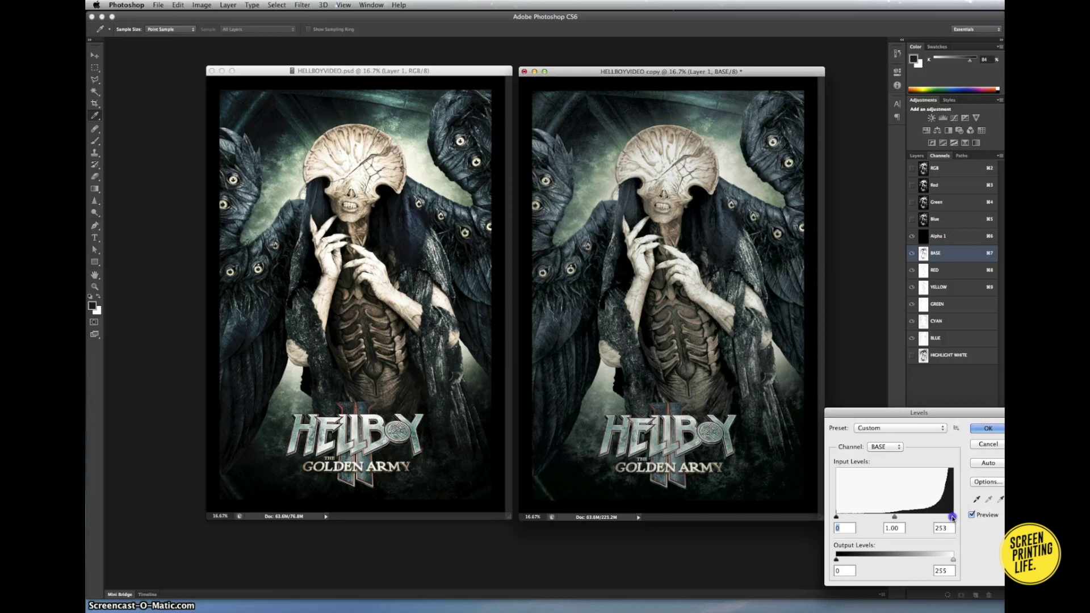
{"action": "left_click_drag", "start_coordinate": [952, 517], "coordinate": [893, 517]}
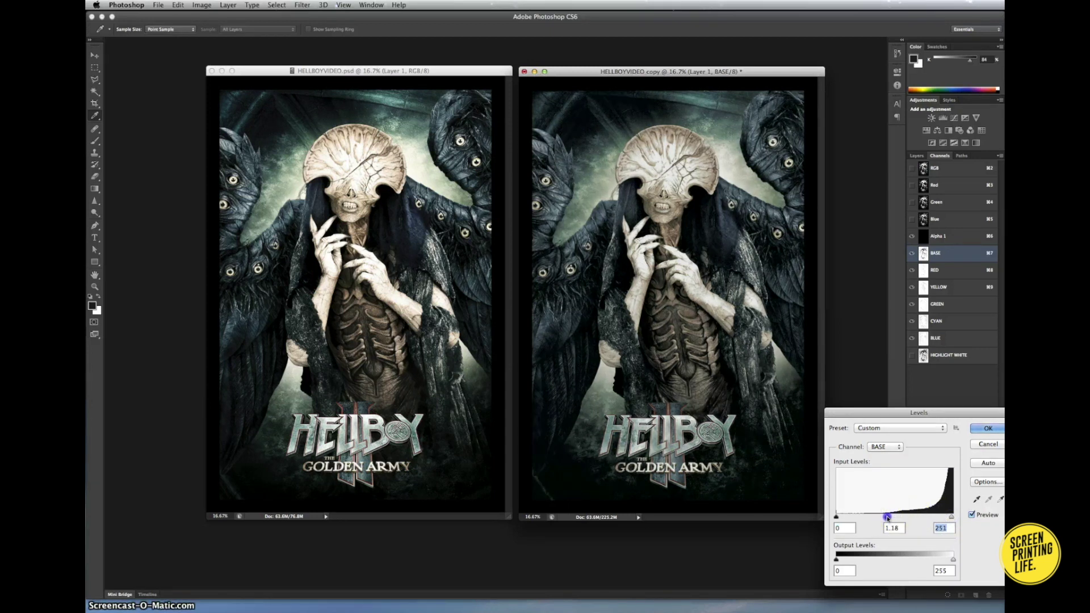
{"action": "left_click_drag", "start_coordinate": [952, 517], "coordinate": [877, 518]}
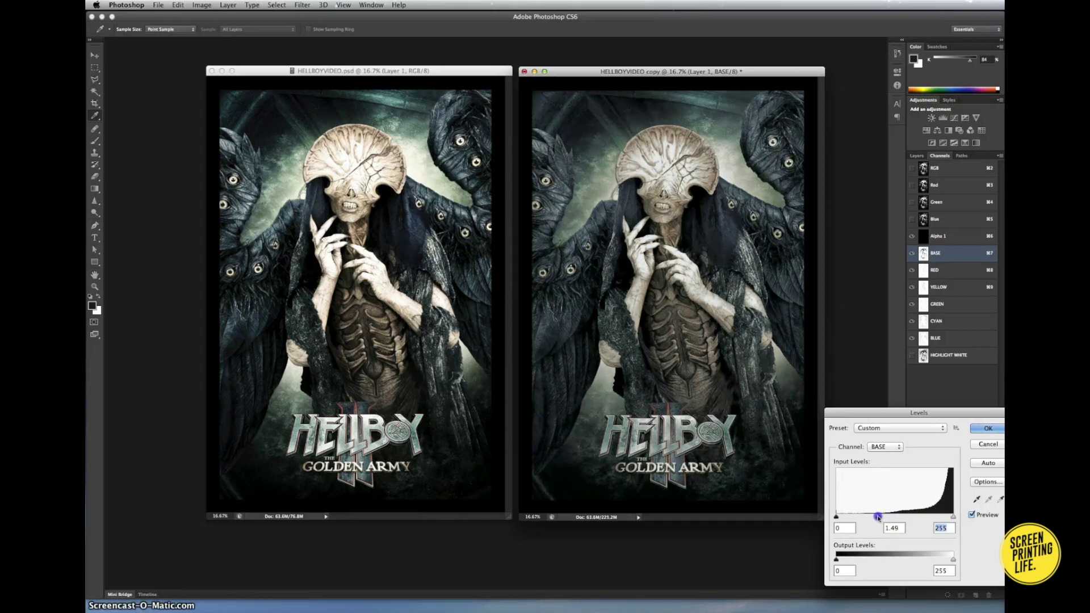
{"action": "left_click_drag", "start_coordinate": [953, 517], "coordinate": [952, 517]}
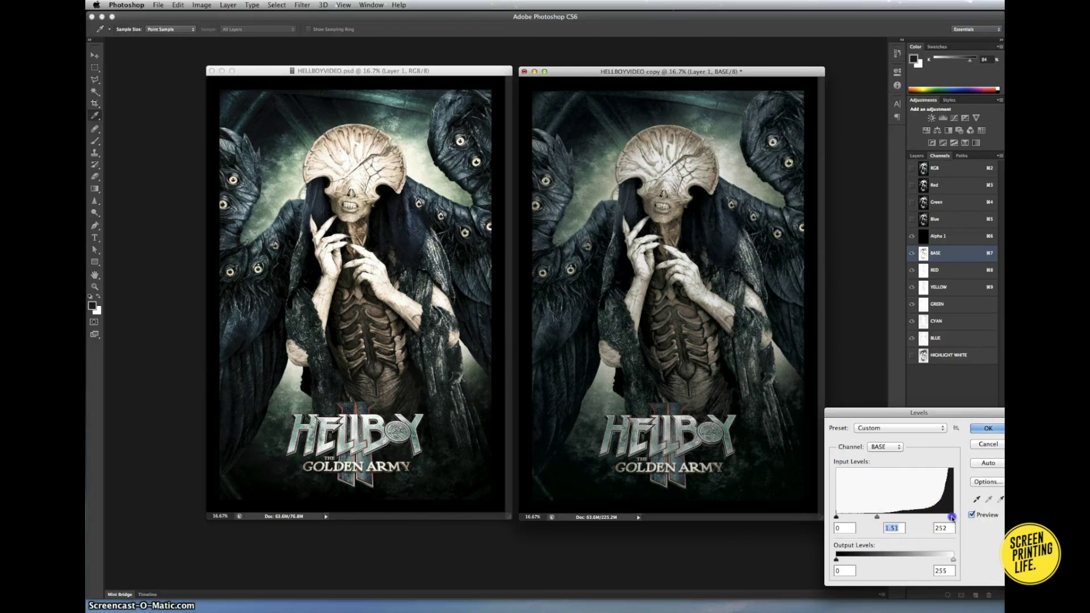
{"action": "left_click", "coordinate": [952, 517]}
{"action": "left_click", "coordinate": [991, 429]}
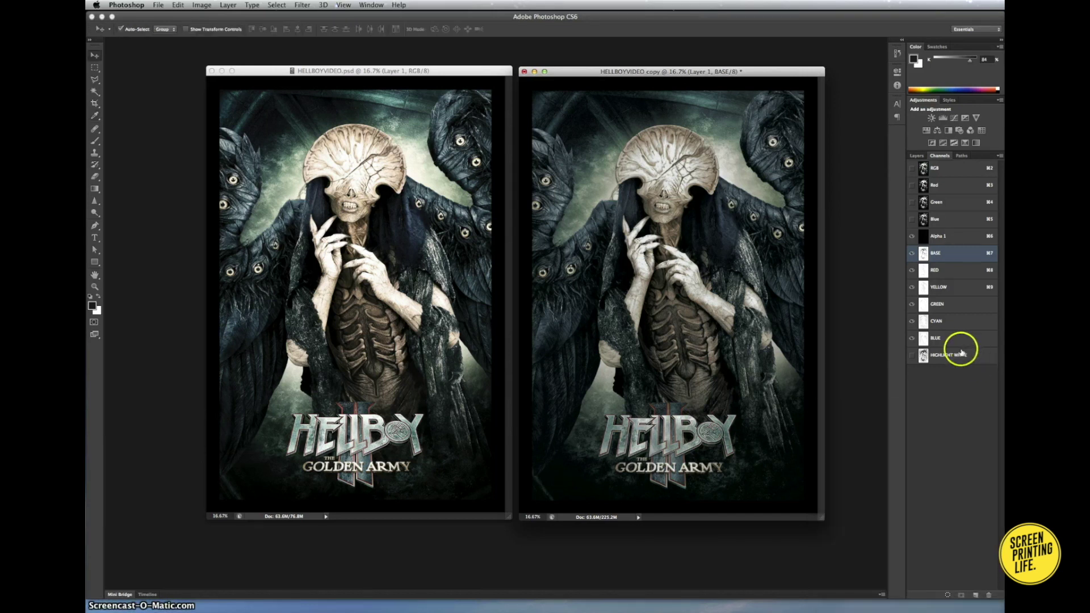
- Show HIGHLIGHT WHITE and raise its brightness with Brightness/Contrast
{"action": "left_click", "coordinate": [912, 355]}
{"action": "left_click", "coordinate": [940, 357]}
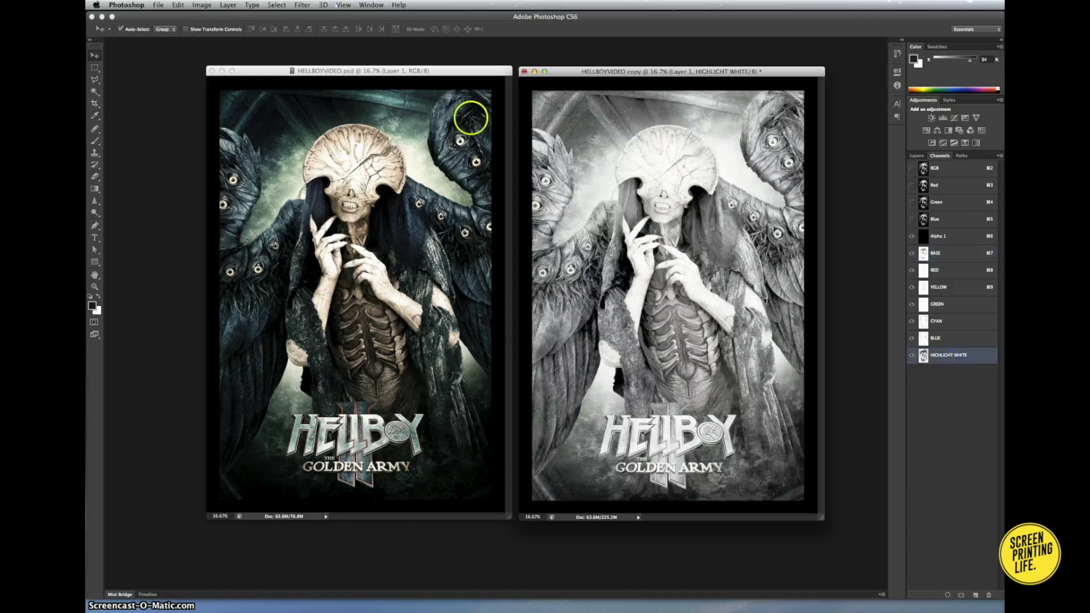
{"action": "left_click", "coordinate": [202, 5]}
{"action": "mouse_move", "coordinate": [218, 33]}
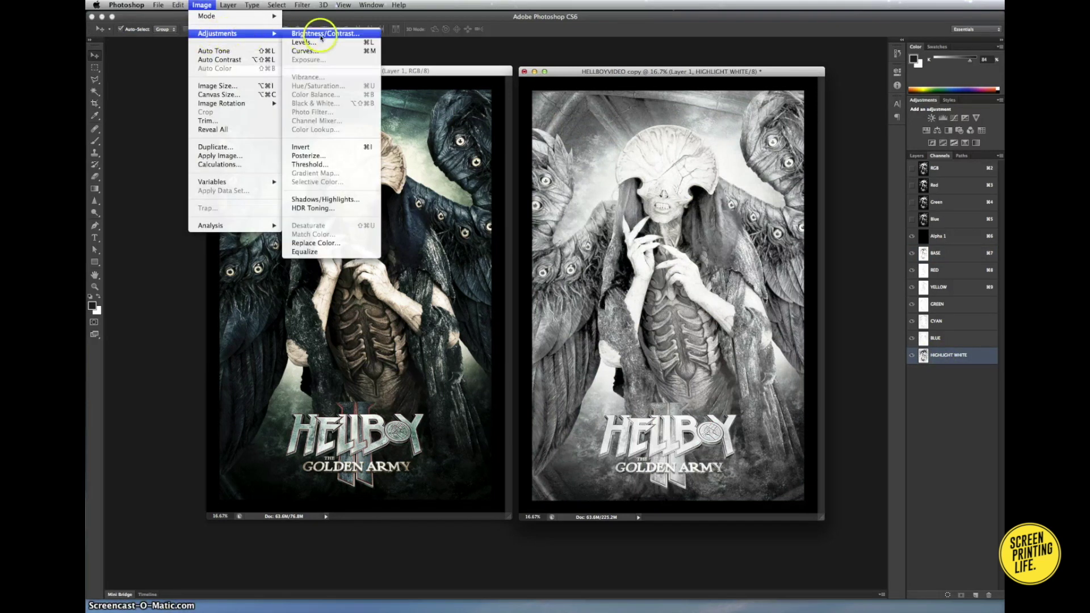
{"action": "left_click", "coordinate": [318, 36]}
{"action": "mouse_move", "coordinate": [834, 211]}
{"action": "left_mouse_down"}
{"action": "mouse_move", "coordinate": [904, 136]}
{"action": "mouse_move", "coordinate": [897, 166]}
{"action": "left_mouse_up"}
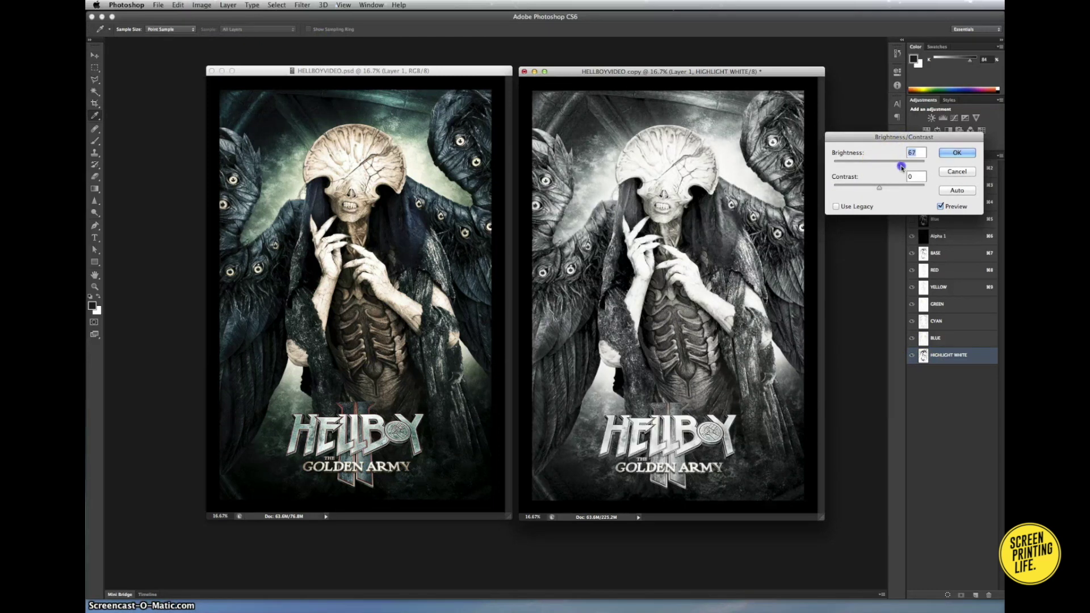
{"action": "key", "text": "Return"}
{"action": "key", "text": "v"}
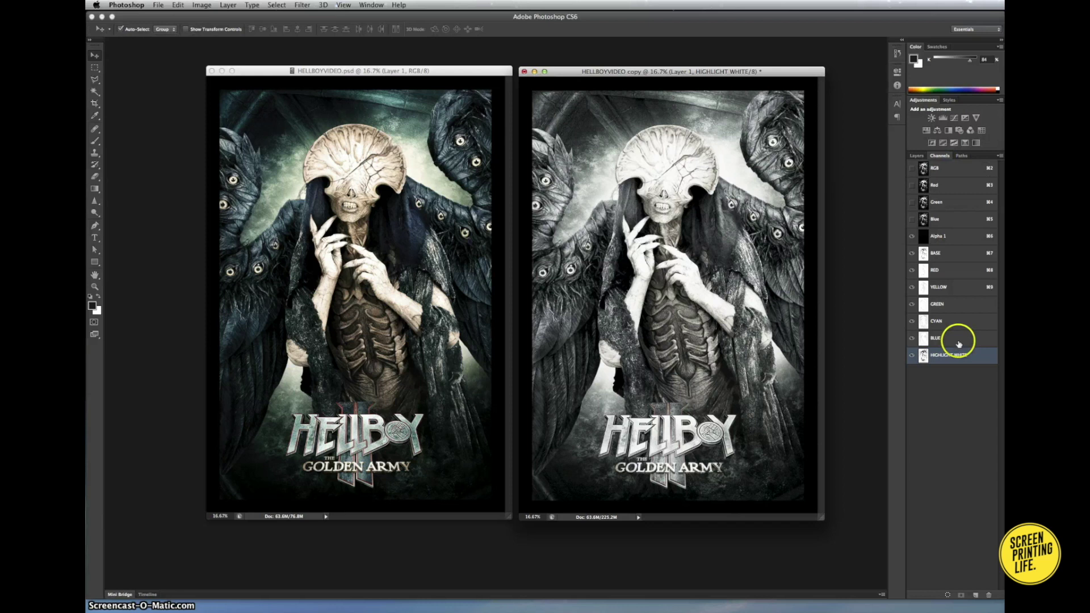
- Apply Levels to HIGHLIGHT WHITE with input values 0, 4.24 and 172
{"action": "key", "text": "ctrl+l"}
{"action": "left_click_drag", "start_coordinate": [953, 517], "coordinate": [863, 517]}
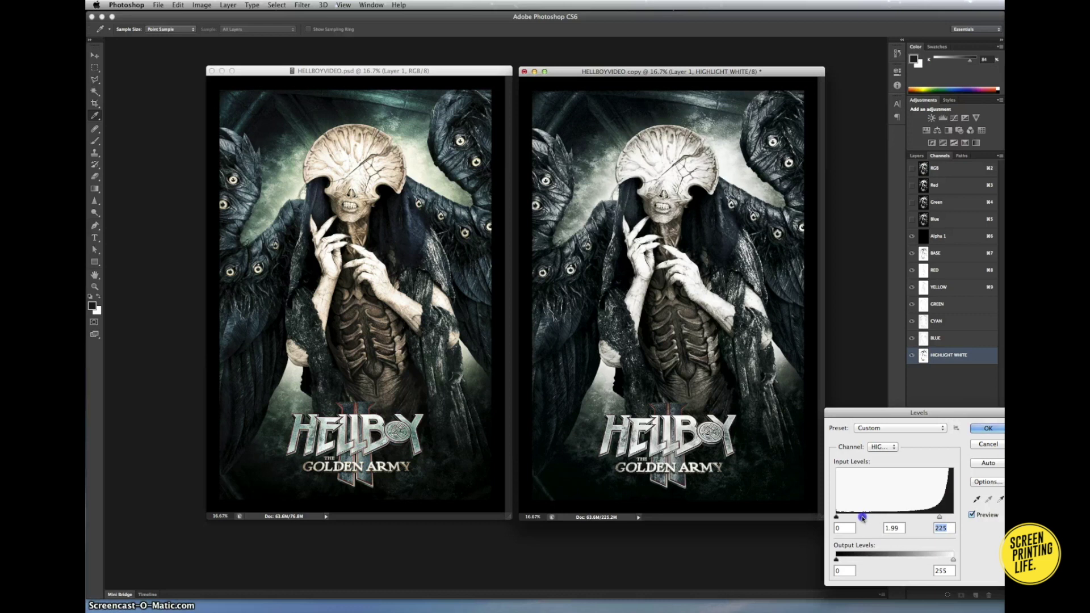
{"action": "left_click_drag", "start_coordinate": [939, 517], "coordinate": [915, 518]}
{"action": "left_click", "coordinate": [856, 518]}
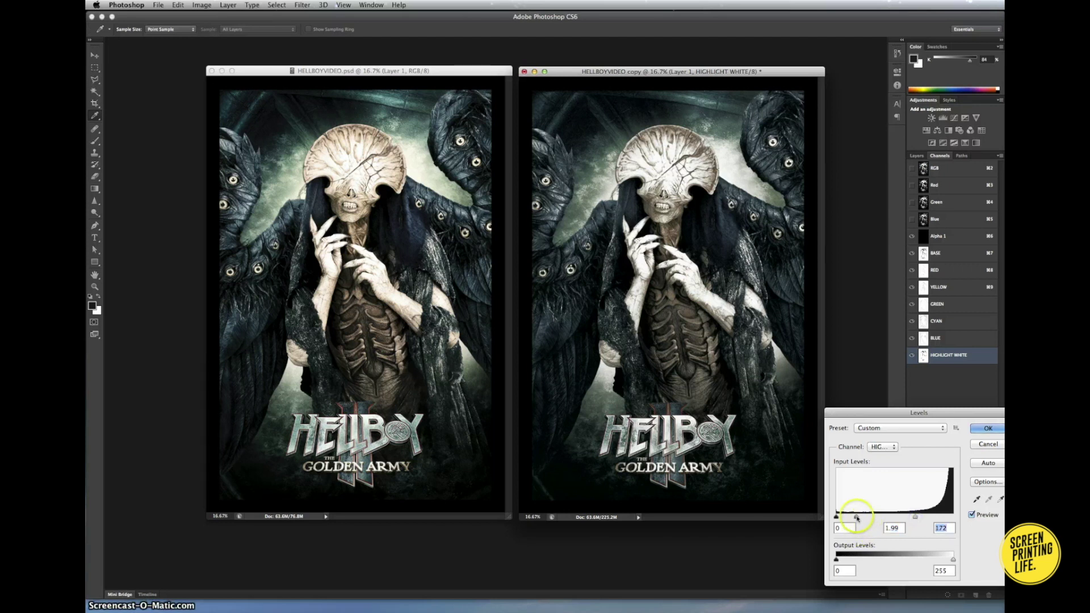
{"action": "left_click_drag", "start_coordinate": [848, 518], "coordinate": [840, 517]}
{"action": "left_click", "coordinate": [984, 426]}
{"action": "key", "text": "v"}
{"action": "double_click", "coordinate": [936, 337]}
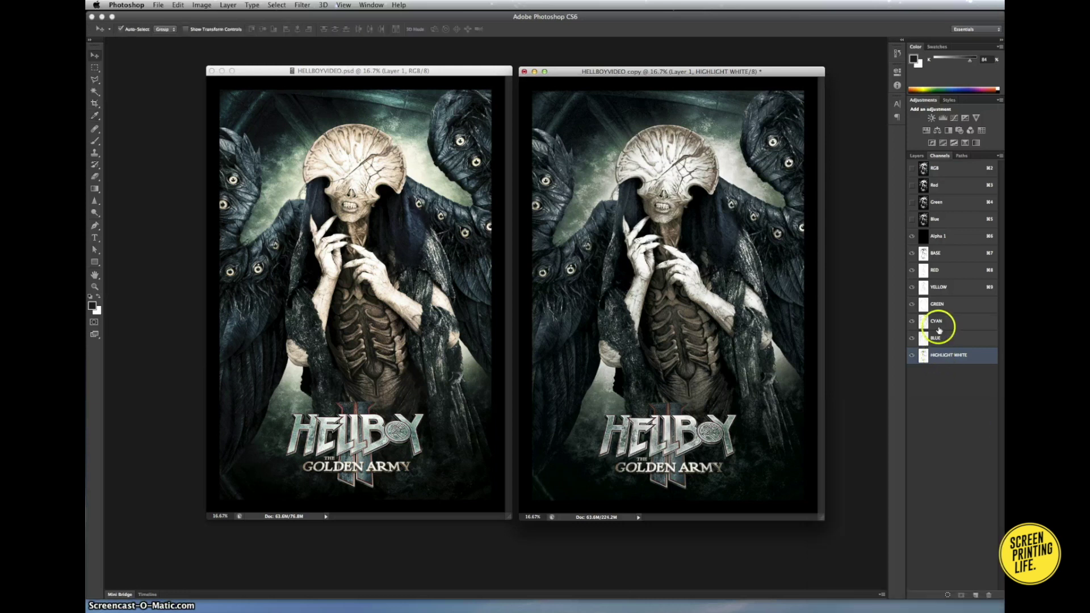
- Apply a Levels adjustment to the BLUE channel
{"action": "key", "text": "Return"}
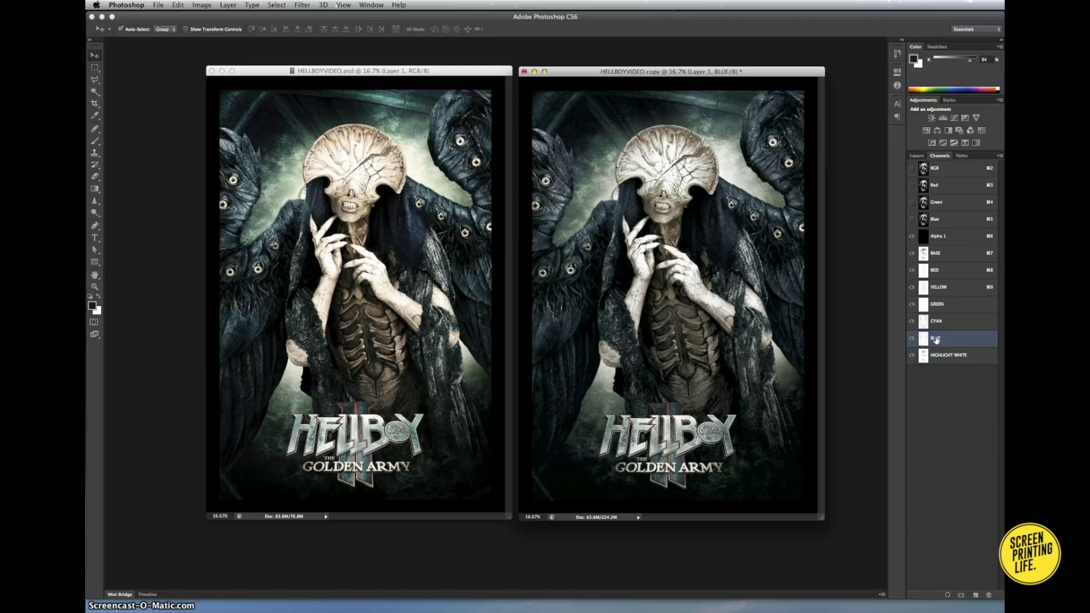
{"action": "key", "text": "ctrl+l"}
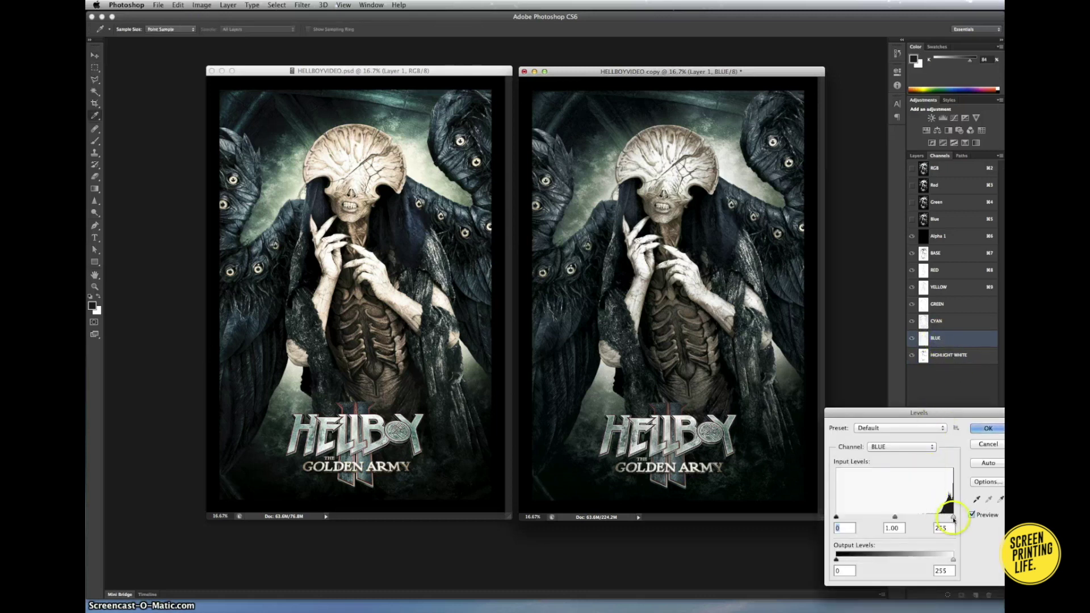
{"action": "left_click", "coordinate": [974, 515]}
{"action": "left_click", "coordinate": [988, 428]}
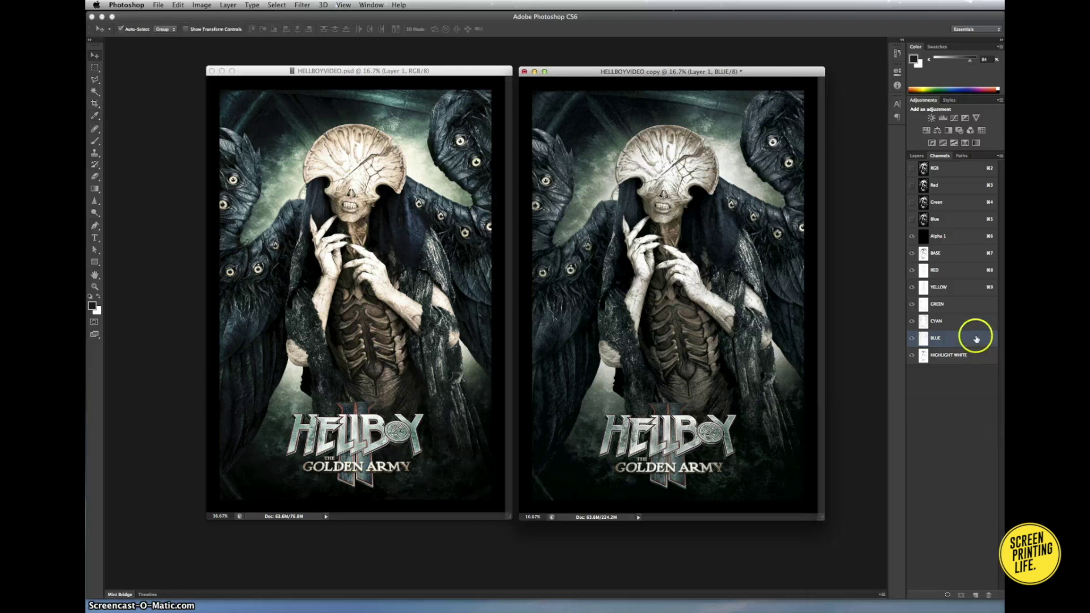
- Inspect the BLUE spot channel's ink colour and close its options unchanged
{"action": "double_click", "coordinate": [976, 336]}
{"action": "left_click", "coordinate": [816, 374]}
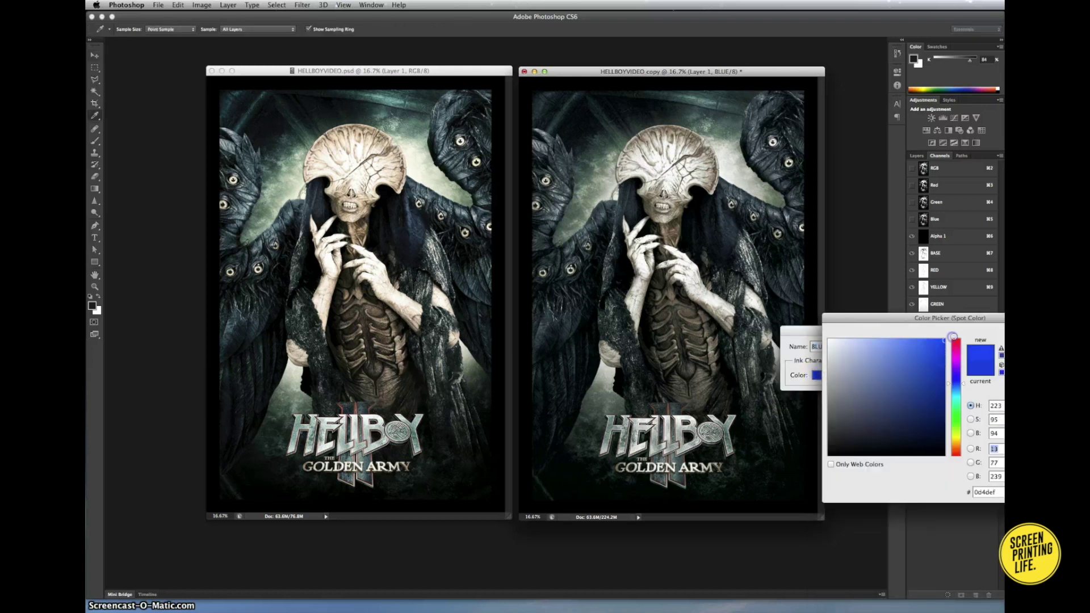
{"action": "key", "text": "Return"}
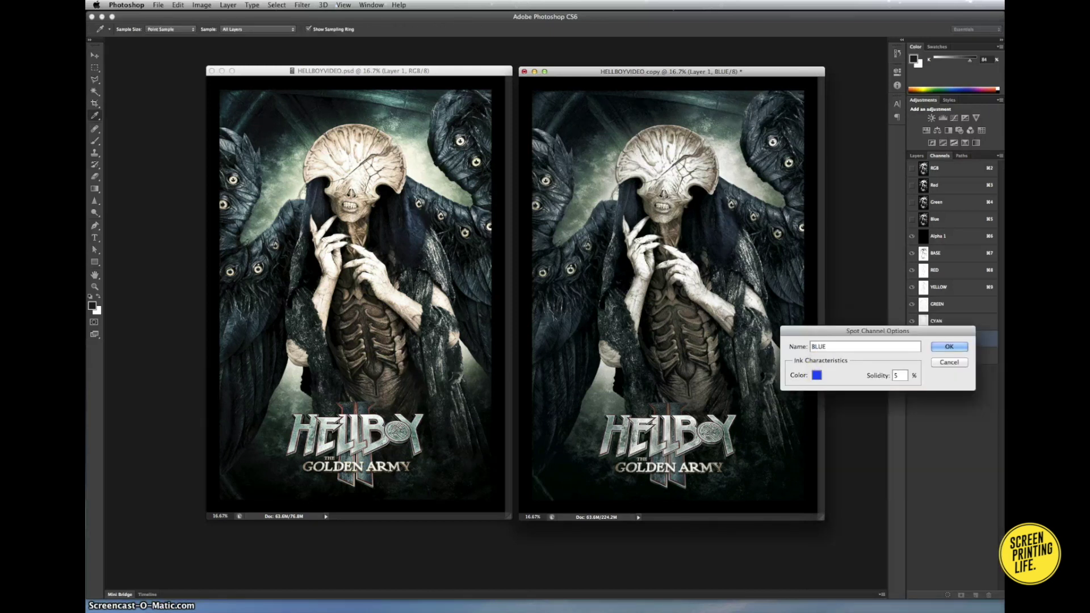
{"action": "left_click", "coordinate": [950, 345]}
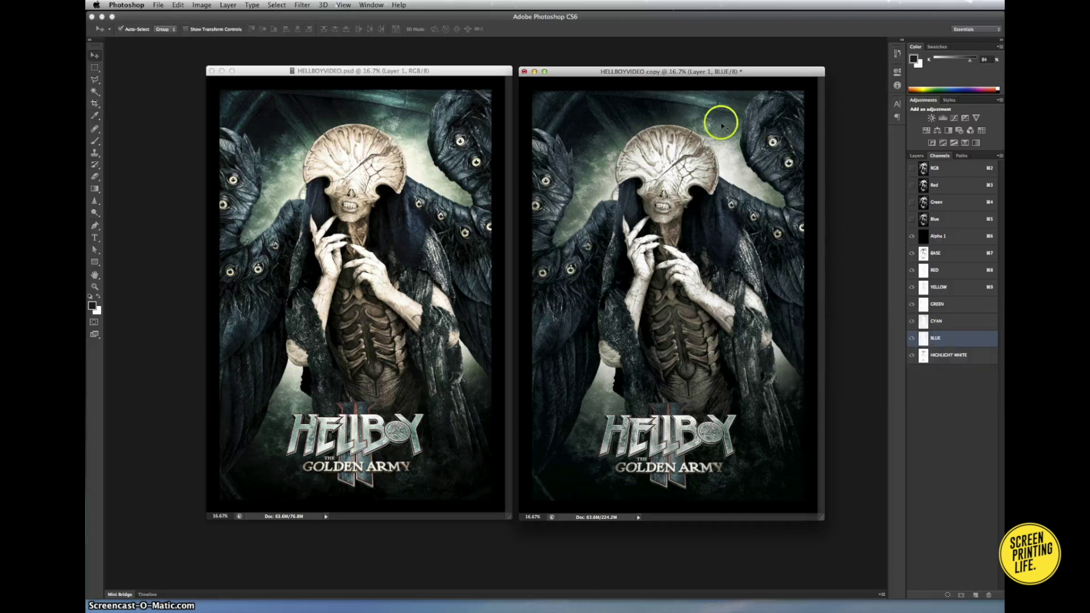
{"action": "left_click_drag", "start_coordinate": [672, 70], "coordinate": [669, 70]}
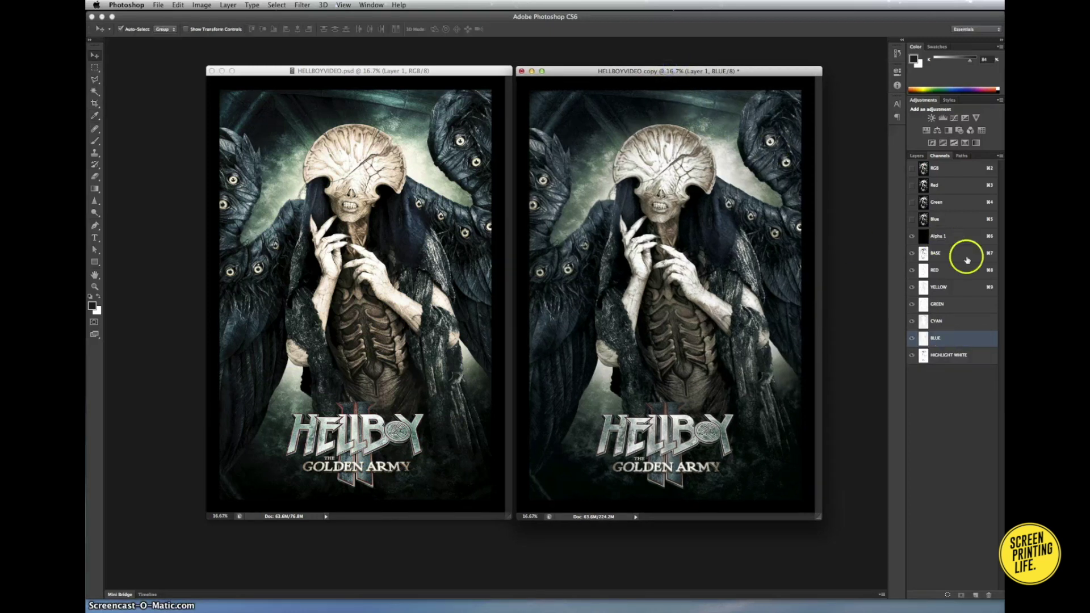
- Darken the YELLOW channel's midtones with Levels to 0, 0.81 and 255
{"action": "left_click", "coordinate": [947, 287]}
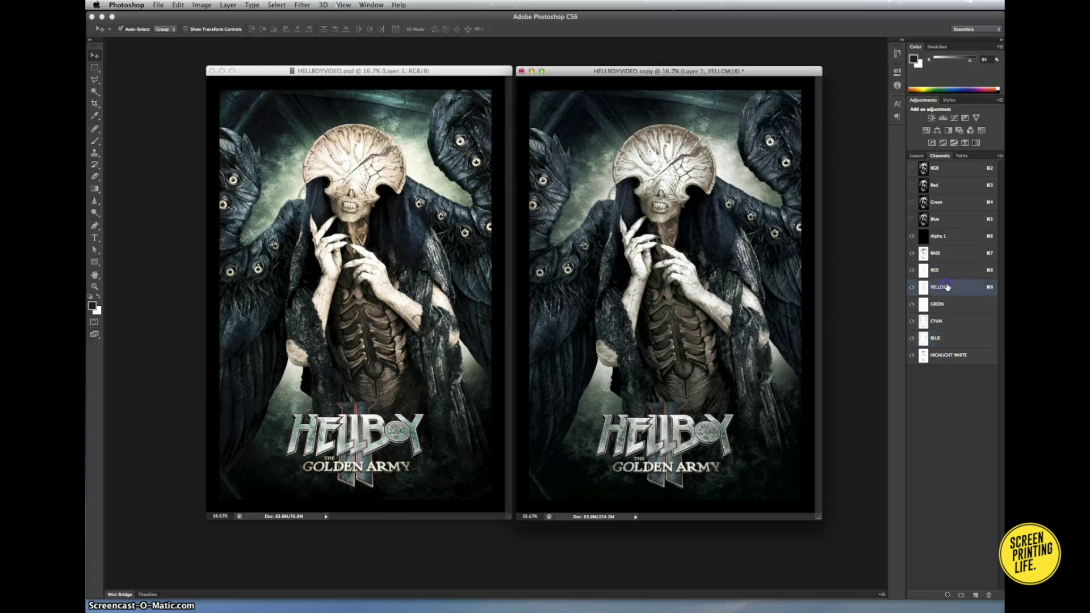
{"action": "key", "text": "ctrl+l"}
{"action": "left_click_drag", "start_coordinate": [896, 515], "coordinate": [903, 517]}
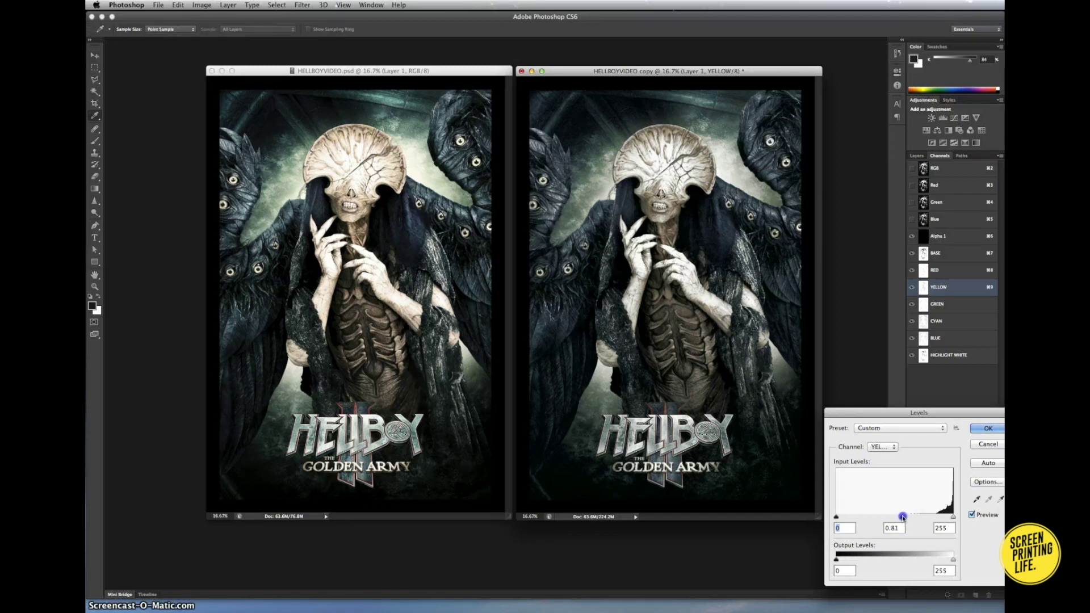
{"action": "left_click", "coordinate": [991, 428]}
- Isolate the HIGHLIGHT WHITE channel and make a Color Range selection on it
{"action": "key", "text": "v"}
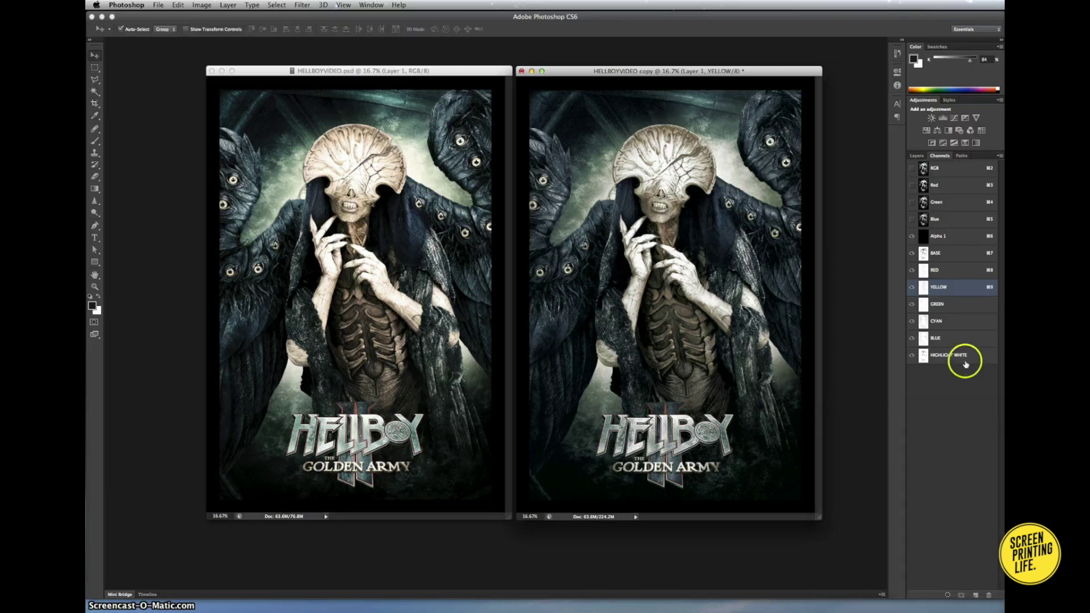
{"action": "left_click", "coordinate": [960, 356]}
{"action": "left_click_drag", "start_coordinate": [910, 236], "coordinate": [912, 340]}
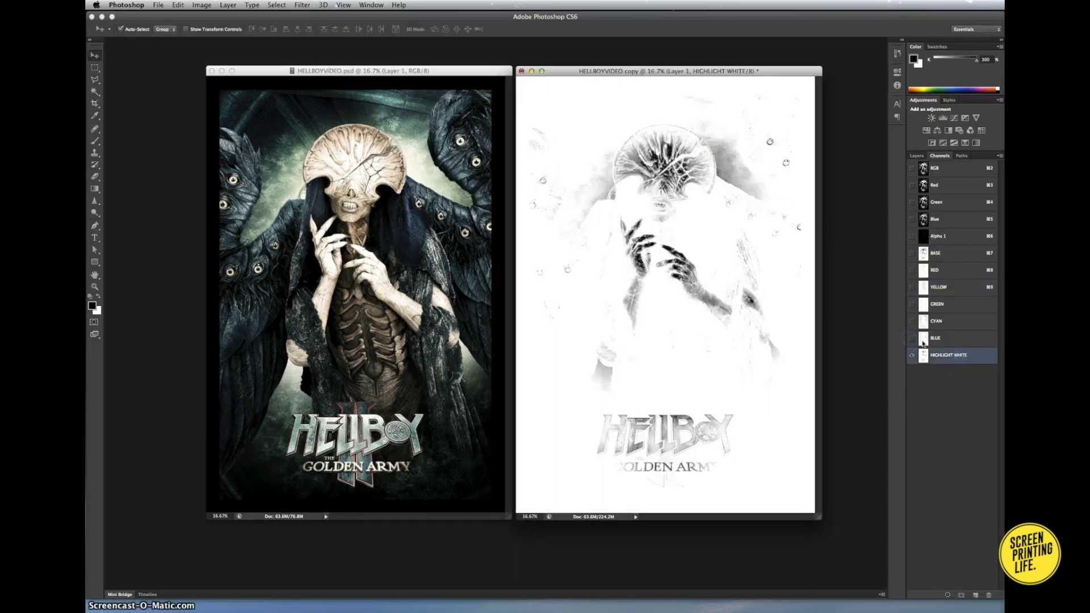
{"action": "left_click", "coordinate": [960, 356]}
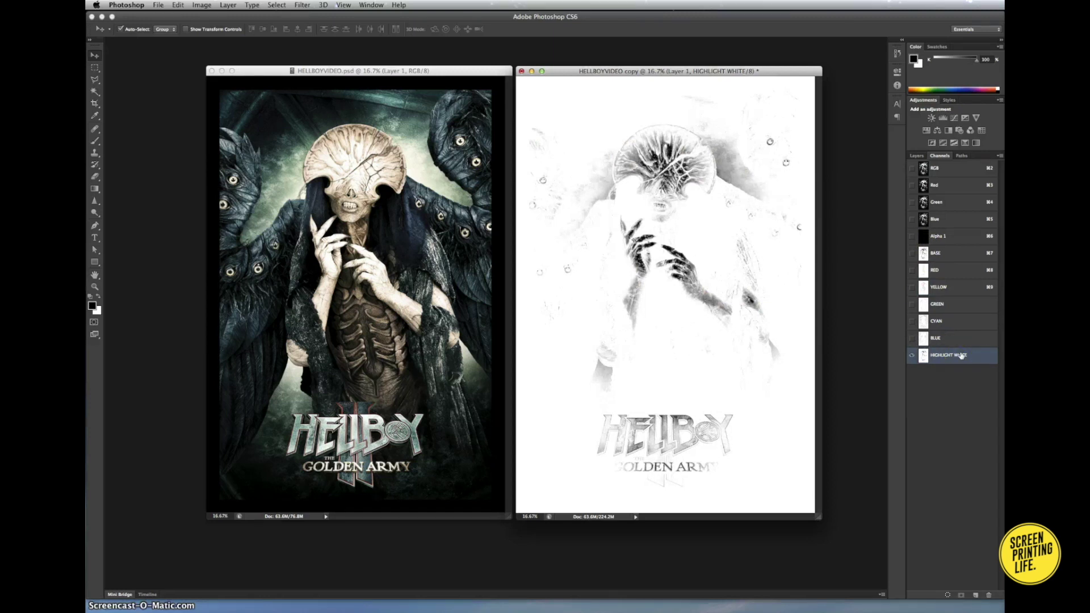
{"action": "left_click", "coordinate": [277, 5]}
{"action": "left_click", "coordinate": [295, 95]}
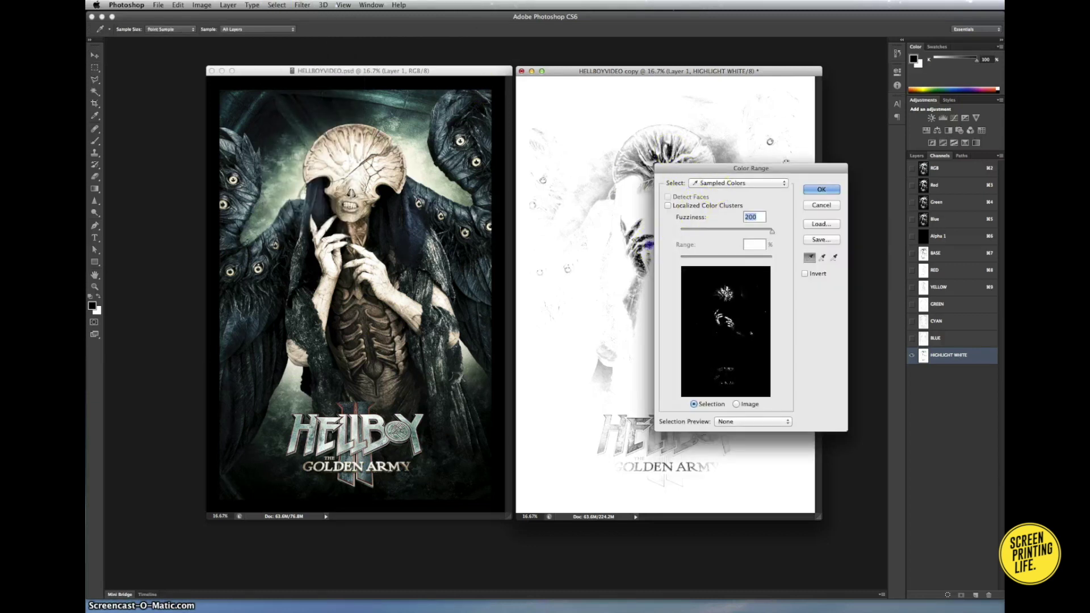
{"action": "left_click", "coordinate": [821, 189]}
{"action": "key", "text": "v"}
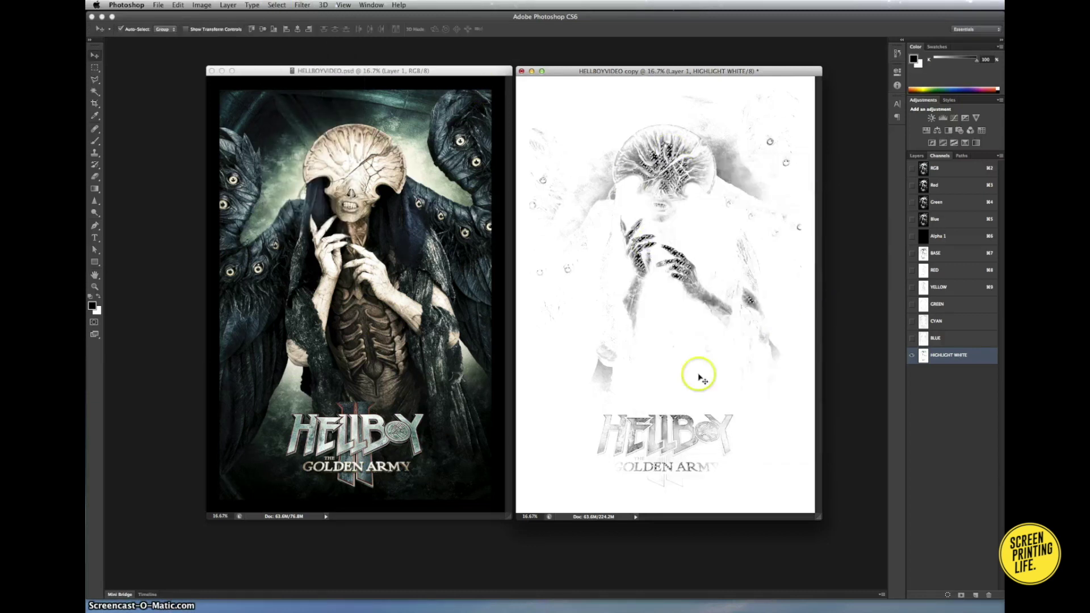
- Raise HIGHLIGHT WHITE's output black to 109 and show all channels for a colour preview
{"action": "key", "text": "ctrl+l"}
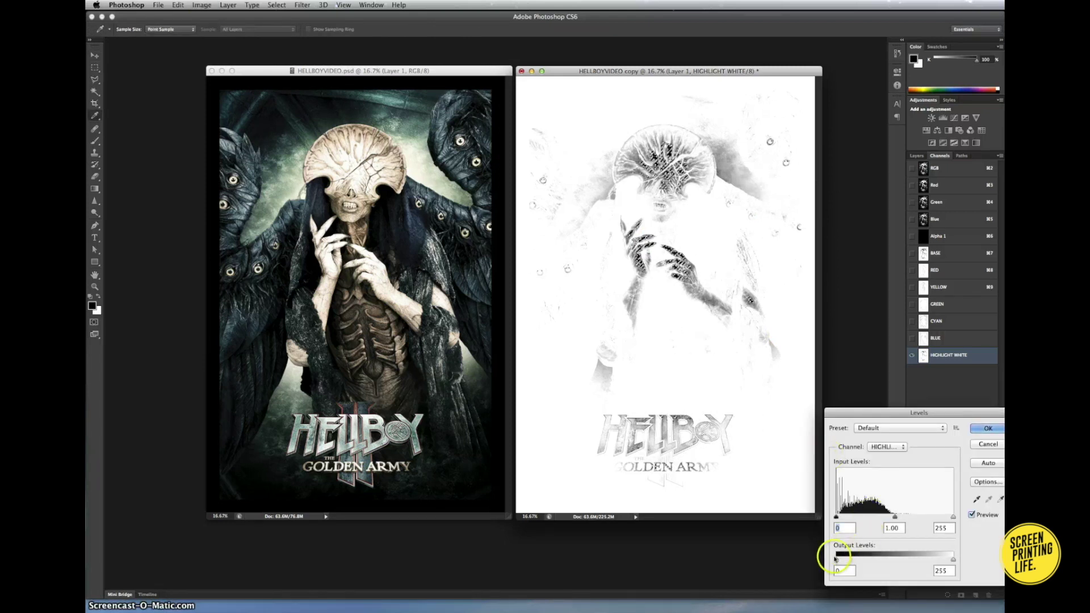
{"action": "left_click_drag", "start_coordinate": [836, 559], "coordinate": [887, 562]}
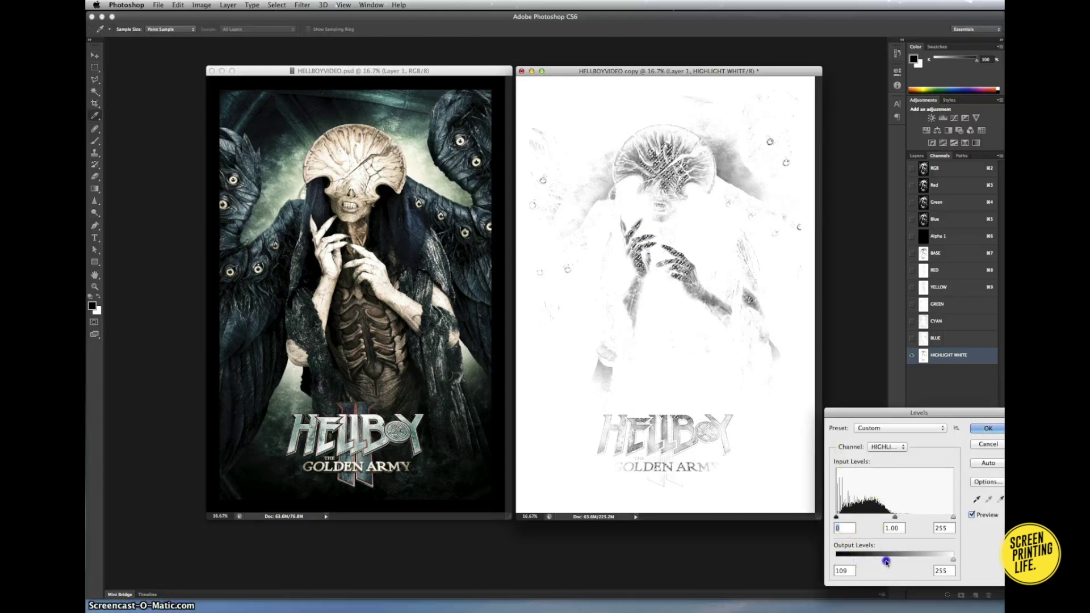
{"action": "left_click", "coordinate": [990, 428]}
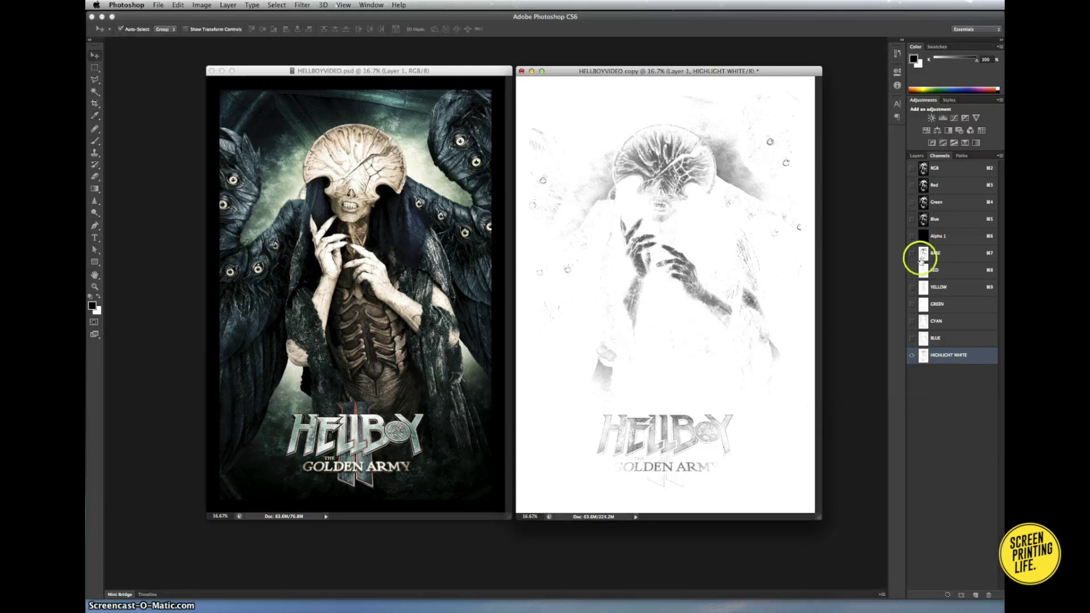
{"action": "mouse_move", "coordinate": [940, 236]}
{"action": "left_mouse_down"}
{"action": "mouse_move", "coordinate": [945, 337]}
{"action": "mouse_move", "coordinate": [938, 233]}
{"action": "mouse_move", "coordinate": [913, 353]}
{"action": "left_mouse_up"}
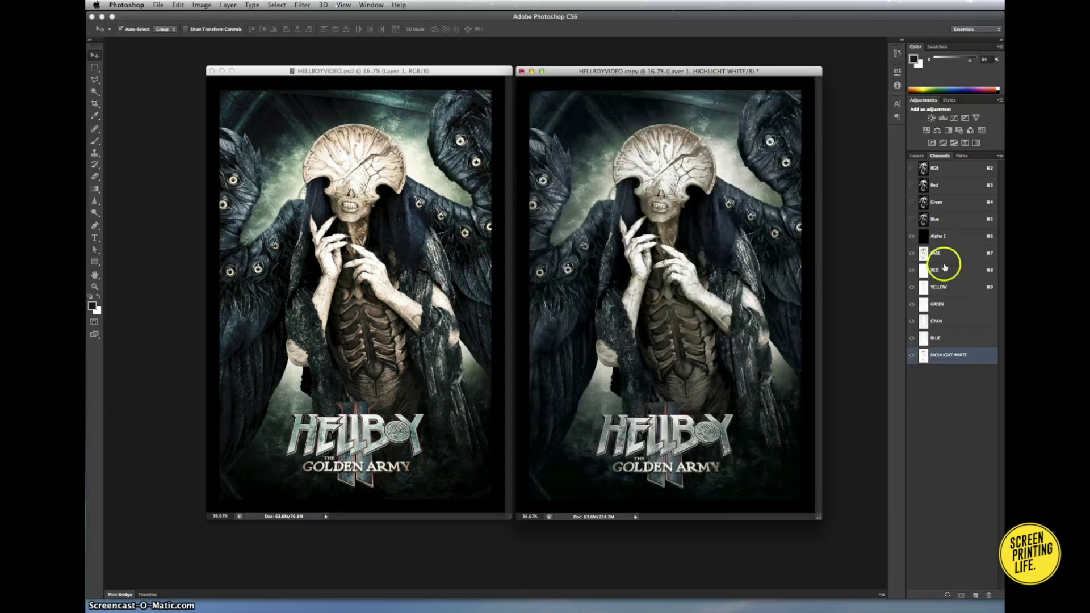
- Raise the RED channel's black input point with a Levels adjustment
{"action": "left_click", "coordinate": [946, 271]}
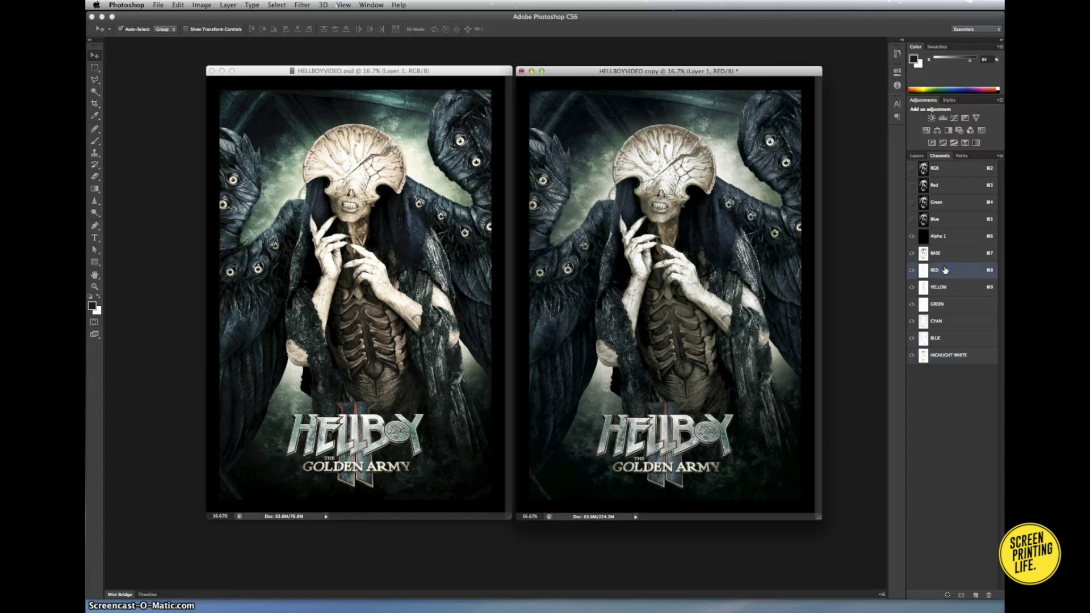
{"action": "key", "text": "ctrl+l"}
{"action": "left_click_drag", "start_coordinate": [953, 518], "coordinate": [953, 517]}
{"action": "left_click_drag", "start_coordinate": [840, 518], "coordinate": [846, 517]}
{"action": "mouse_move", "coordinate": [857, 517]}
{"action": "left_mouse_down"}
{"action": "mouse_move", "coordinate": [869, 517]}
{"action": "mouse_move", "coordinate": [858, 518]}
{"action": "left_mouse_up"}
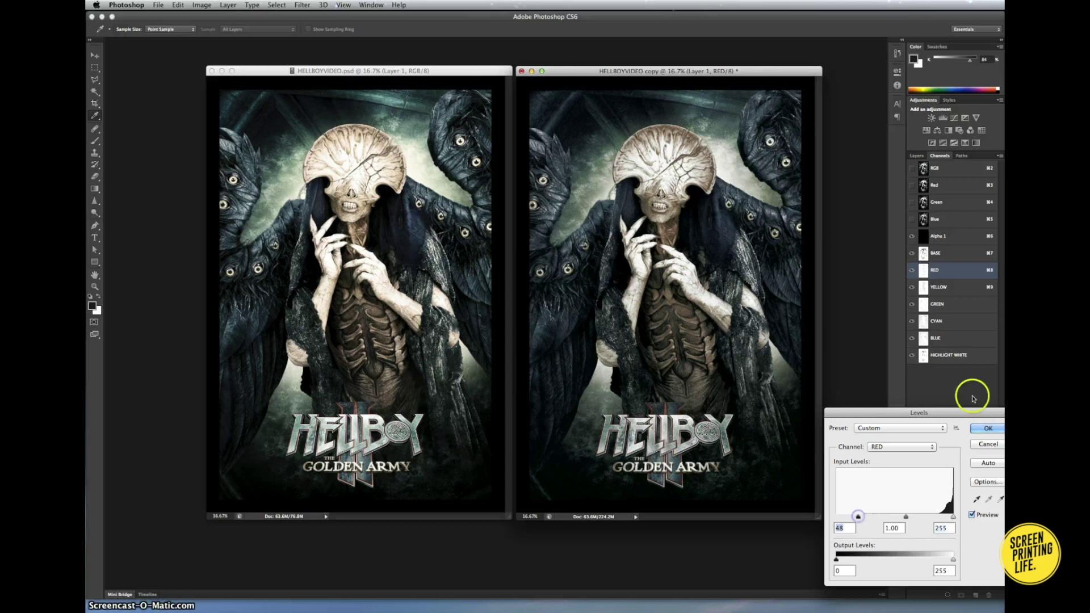
{"action": "left_click", "coordinate": [982, 428]}
- View each spot channel on its own, then restore the full-colour RGB composite
{"action": "left_click", "coordinate": [947, 259]}
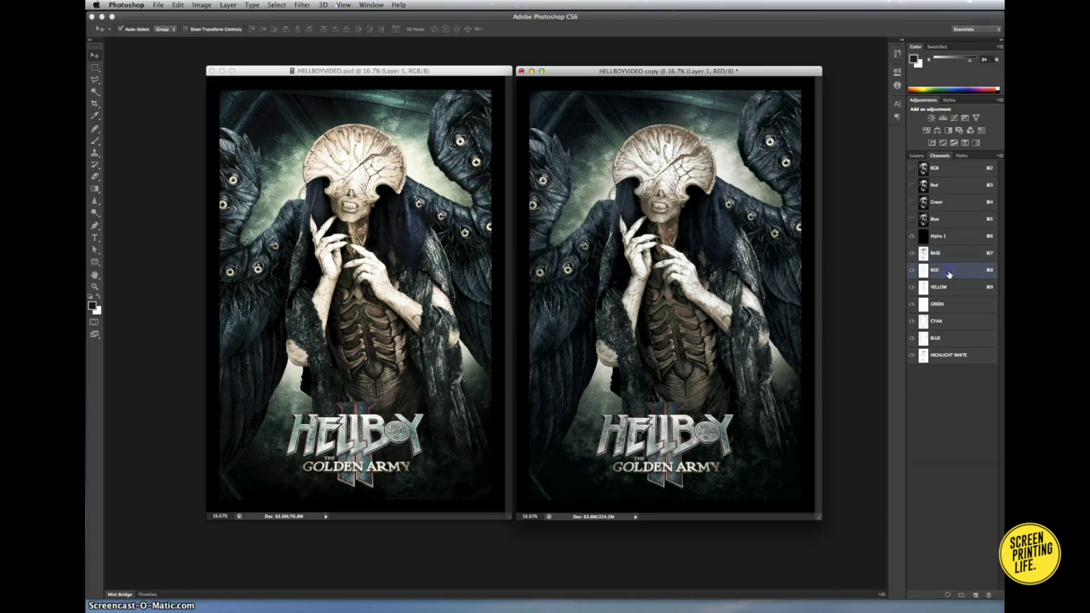
{"action": "left_click", "coordinate": [912, 235]}
{"action": "left_click_drag", "start_coordinate": [911, 253], "coordinate": [914, 371]}
{"action": "left_click", "coordinate": [923, 339]}
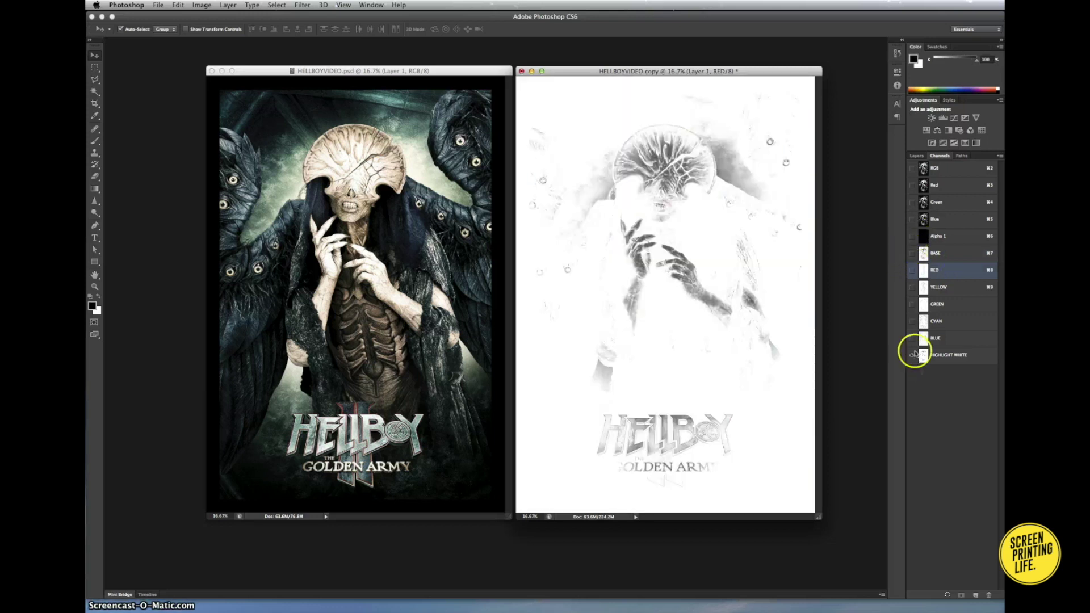
{"action": "left_click", "coordinate": [951, 322]}
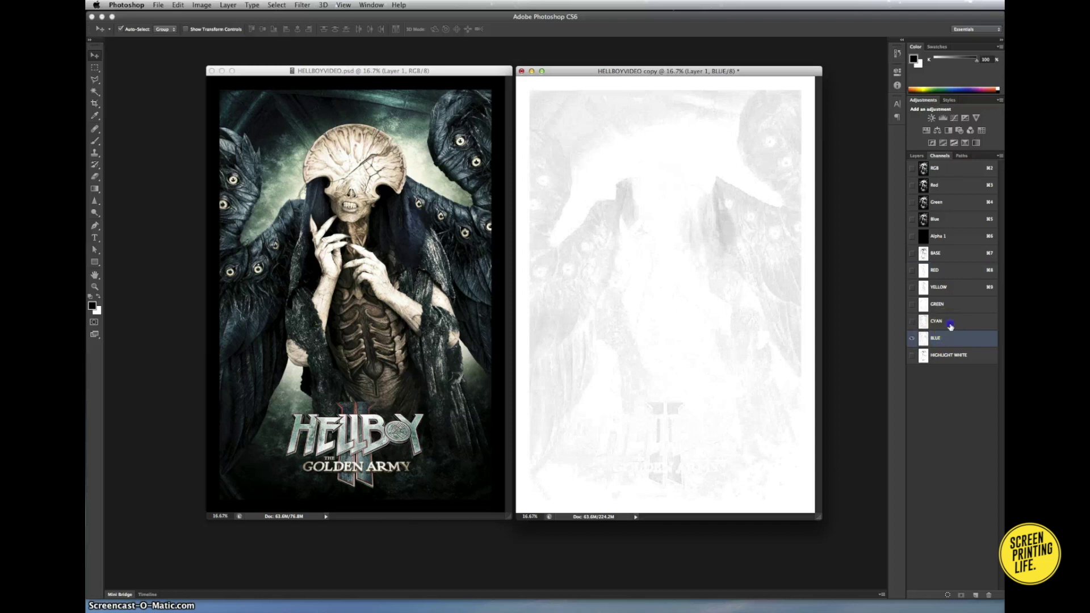
{"action": "left_click", "coordinate": [953, 305]}
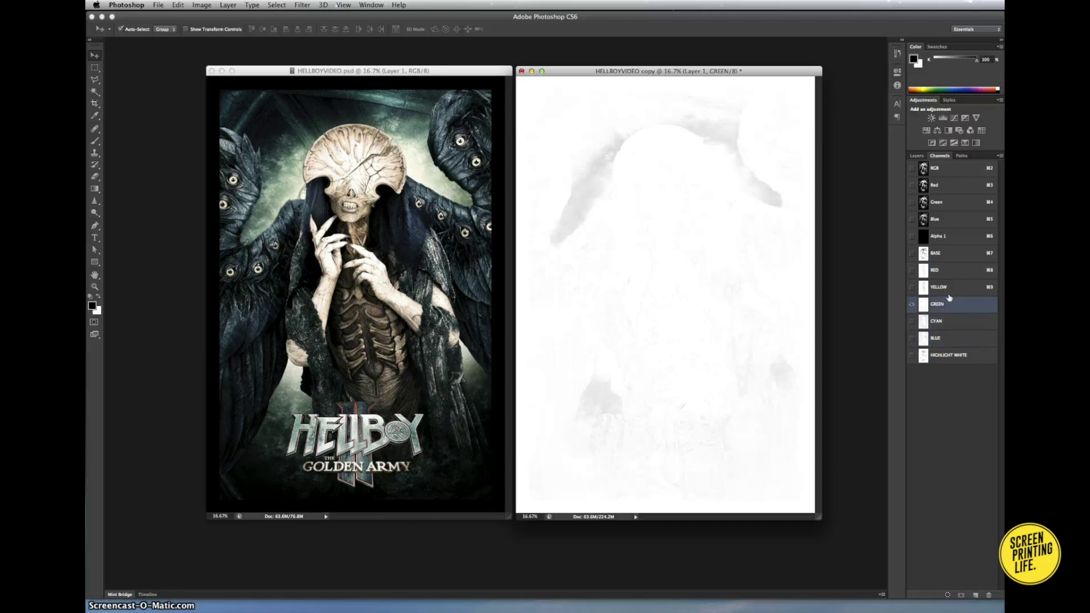
{"action": "left_click", "coordinate": [947, 285]}
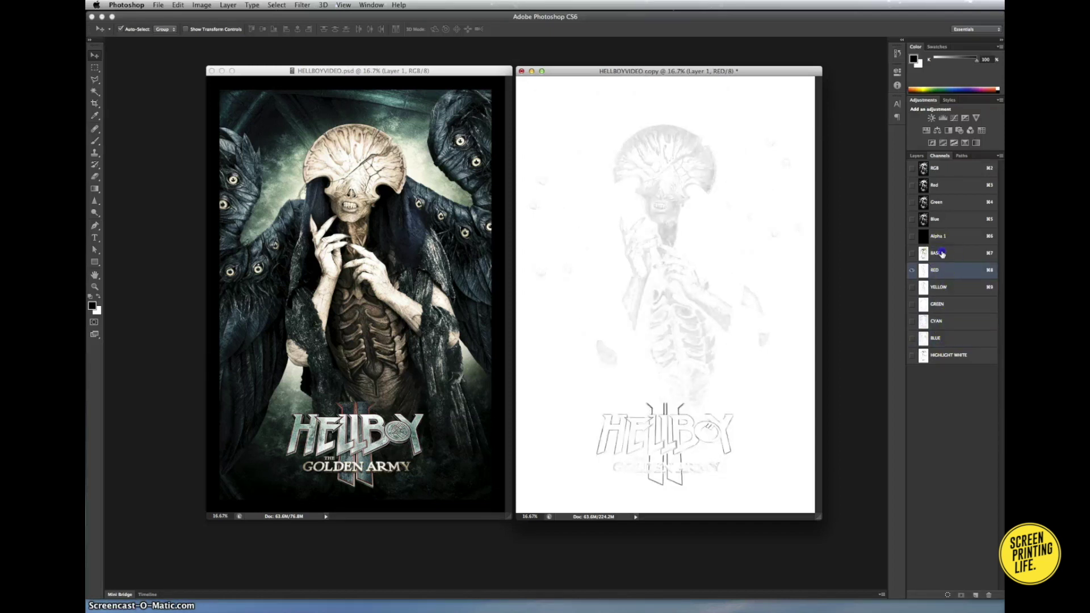
{"action": "left_click", "coordinate": [941, 253]}
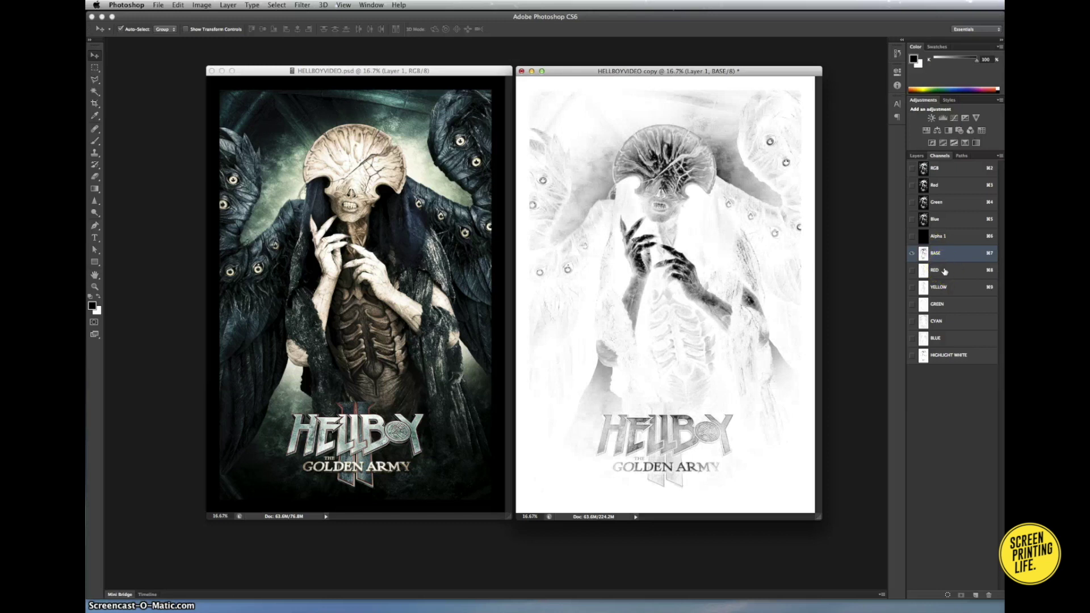
{"action": "left_click", "coordinate": [946, 256]}
{"action": "left_click", "coordinate": [915, 364]}
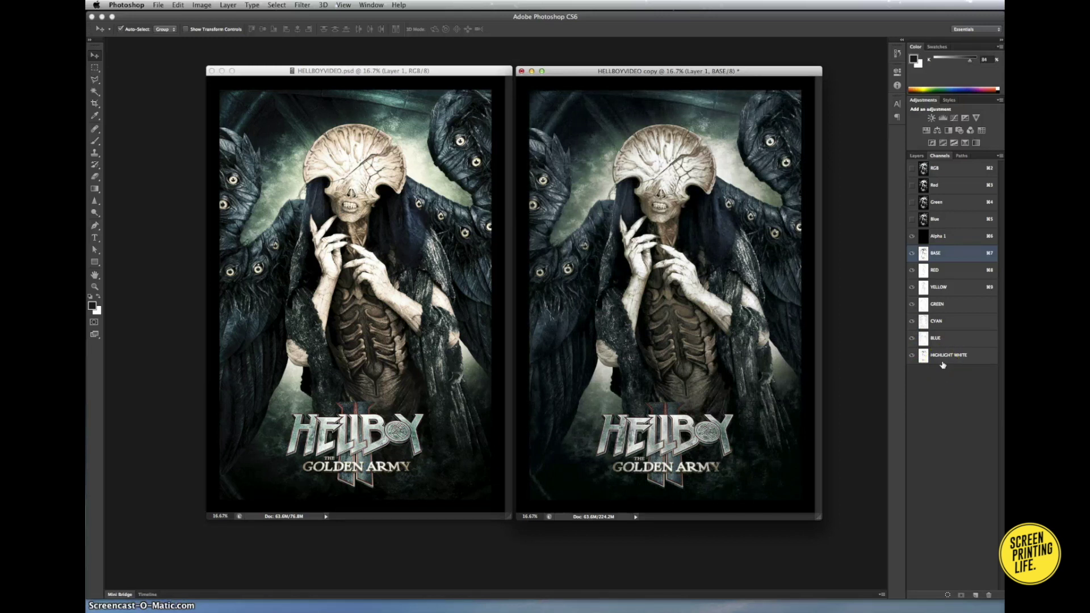
{"action": "left_click", "coordinate": [949, 169]}
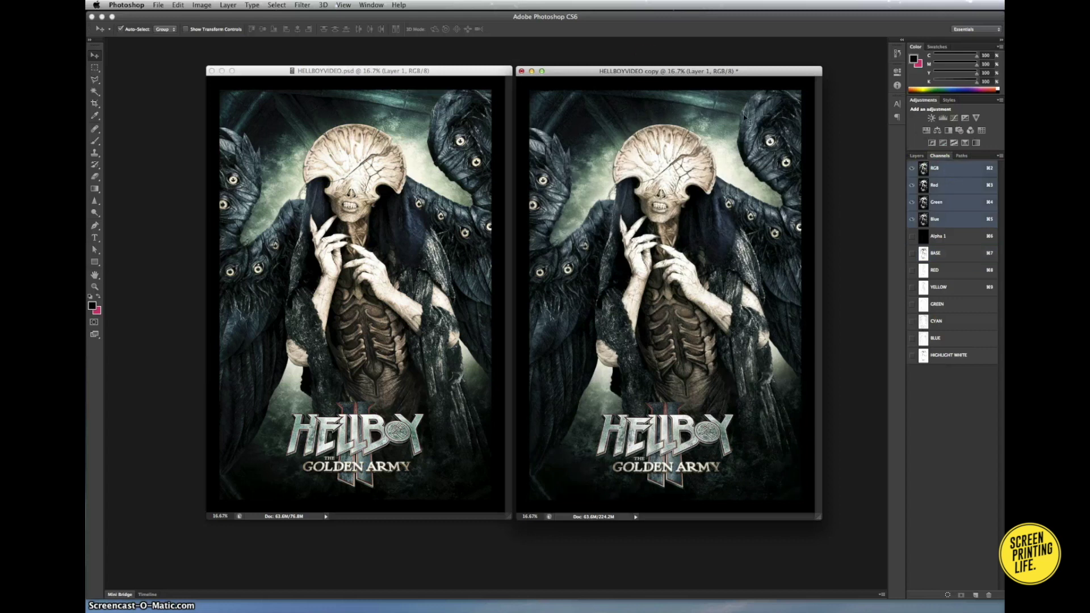
- Save HELLBOYVIDEO copy.psd with spot colors, accepting Maximize Compatibility
{"action": "key", "text": "super+s"}
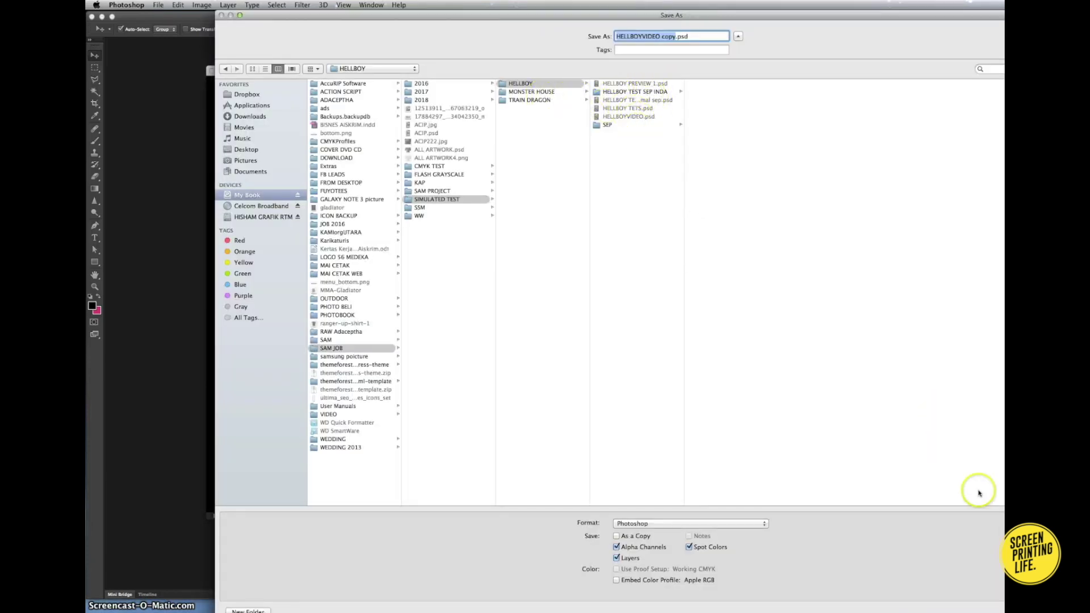
{"action": "key", "text": "Return"}
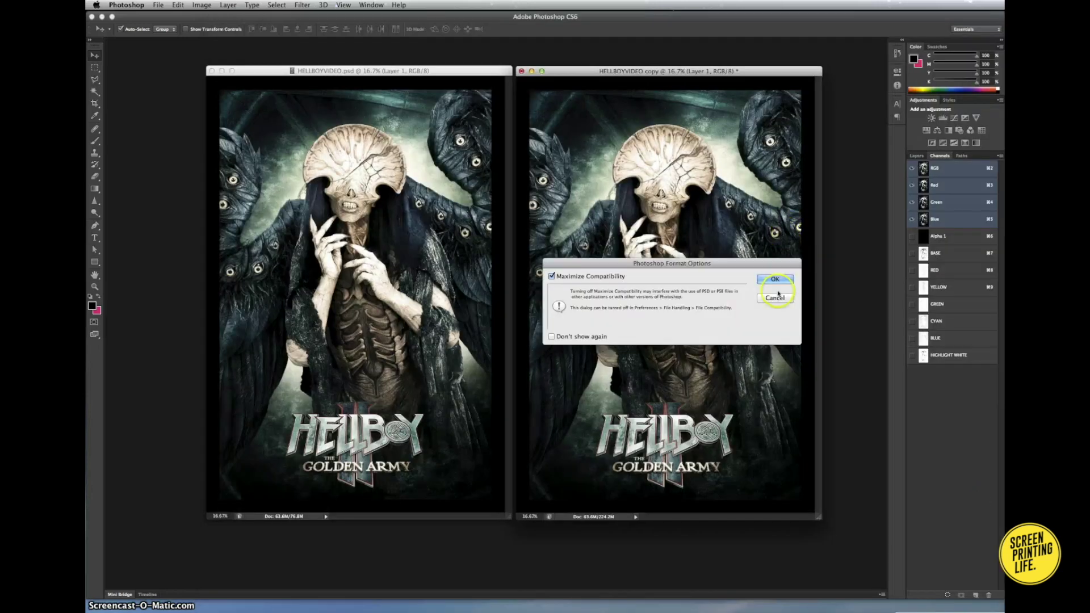
{"action": "left_click", "coordinate": [775, 281]}
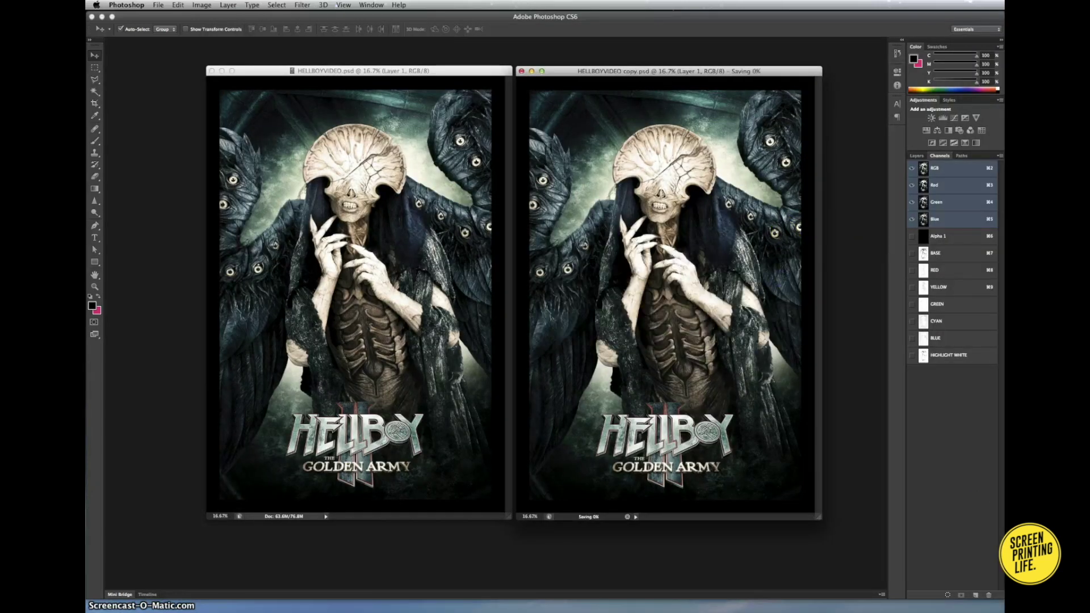
- Delete the RGB channels and Alpha 1, leaving all seven spot channels visible
{"action": "right_click", "coordinate": [957, 168]}
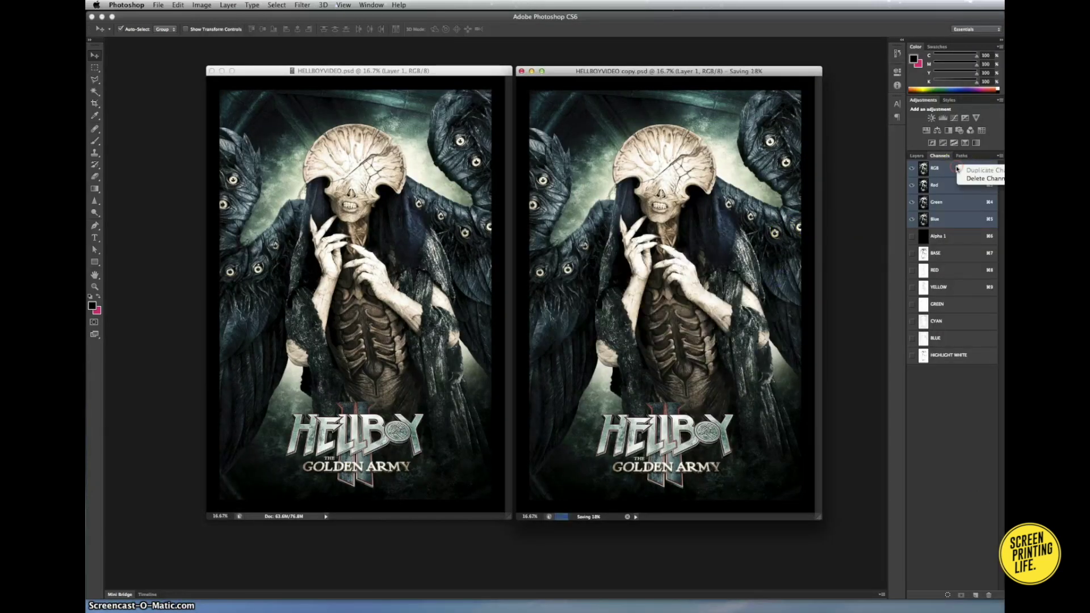
{"action": "left_click", "coordinate": [982, 179]}
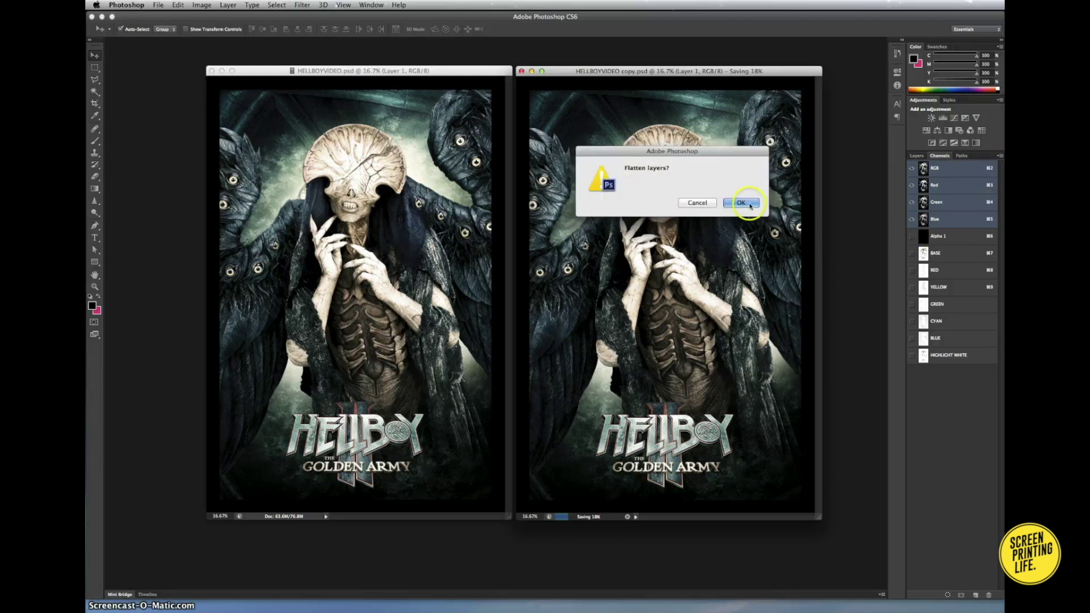
{"action": "left_click", "coordinate": [748, 201]}
{"action": "left_click", "coordinate": [920, 243]}
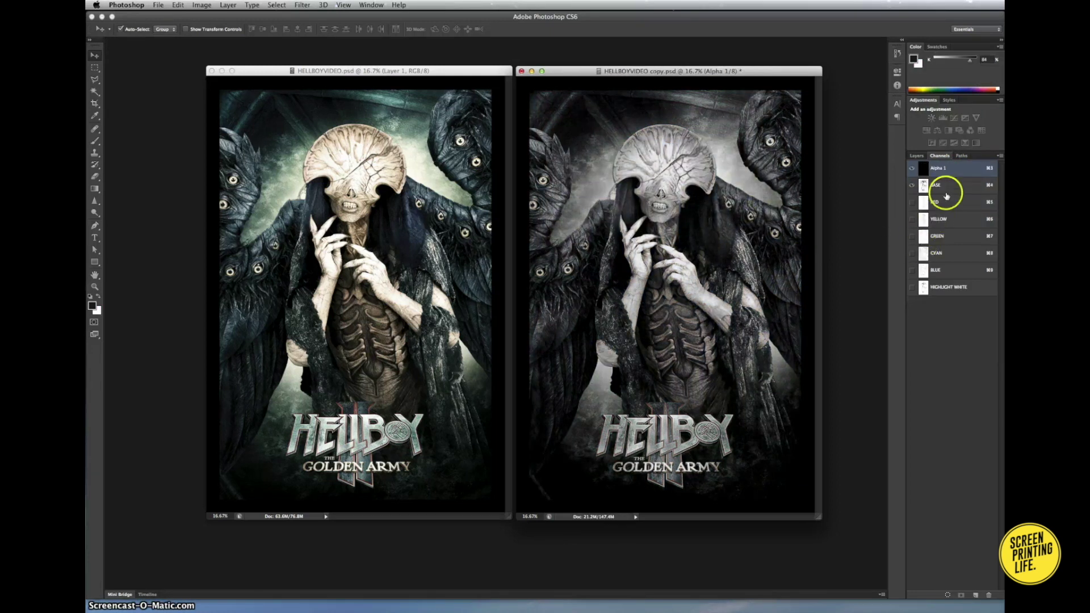
{"action": "left_click_drag", "start_coordinate": [938, 169], "coordinate": [989, 595]}
{"action": "left_click", "coordinate": [931, 166]}
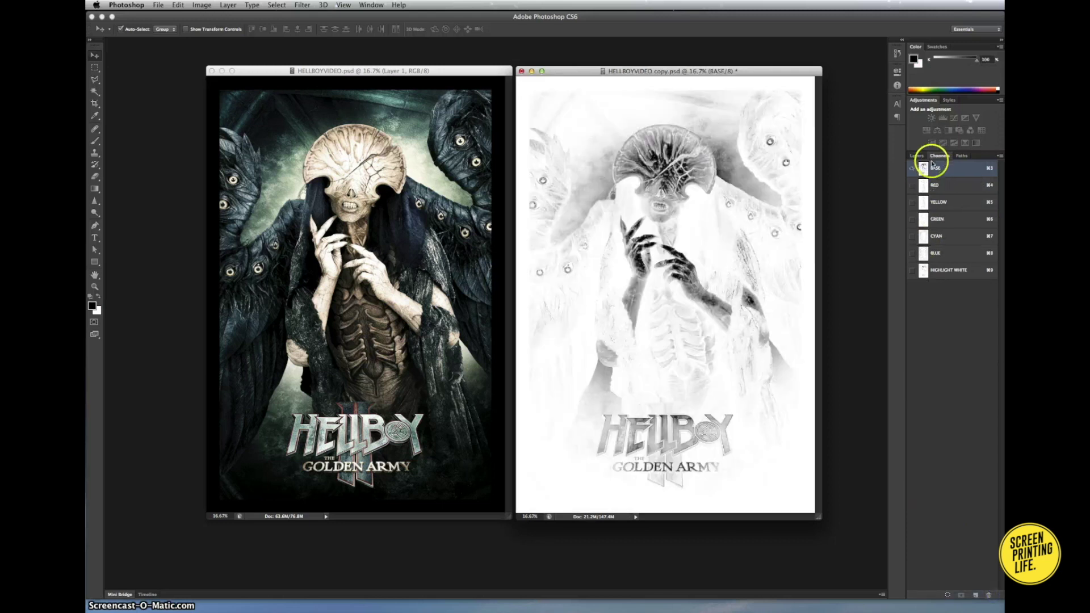
{"action": "left_click_drag", "start_coordinate": [912, 184], "coordinate": [912, 270]}
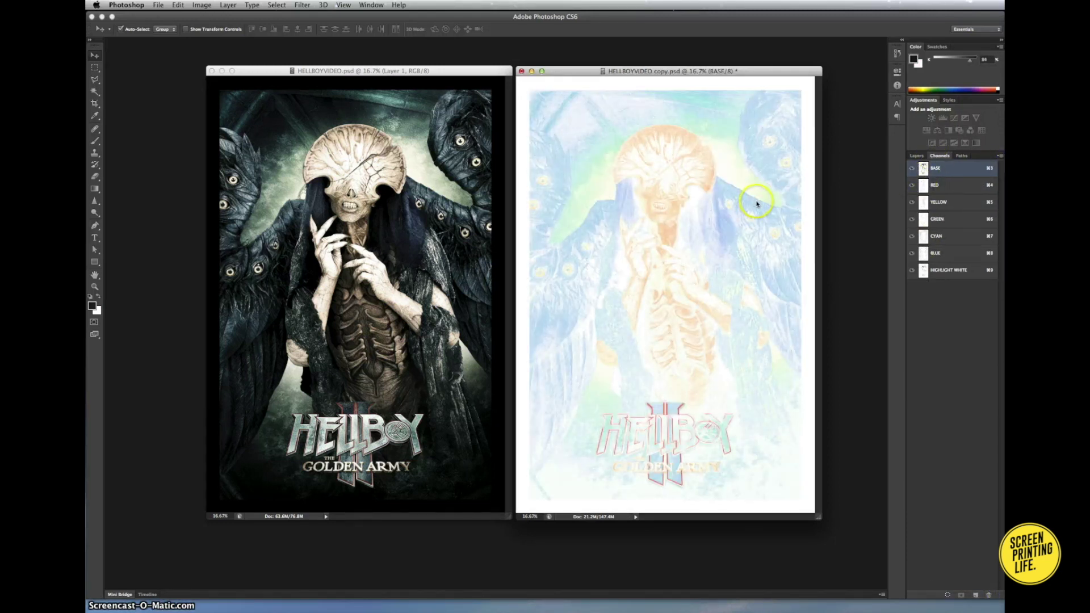
- Reposition and widen the tabbed window to reveal all seven split channel documents
{"action": "mouse_move", "coordinate": [577, 71]}
{"action": "left_mouse_down"}
{"action": "mouse_move", "coordinate": [345, 149]}
{"action": "mouse_move", "coordinate": [317, 131]}
{"action": "left_mouse_up"}
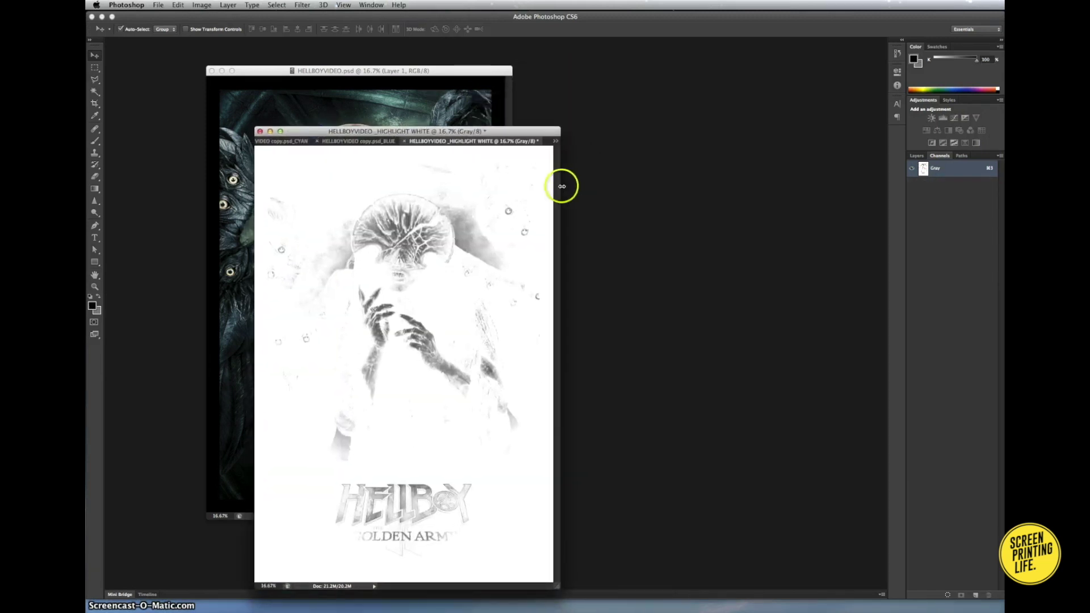
{"action": "left_click_drag", "start_coordinate": [851, 198], "coordinate": [864, 198]}
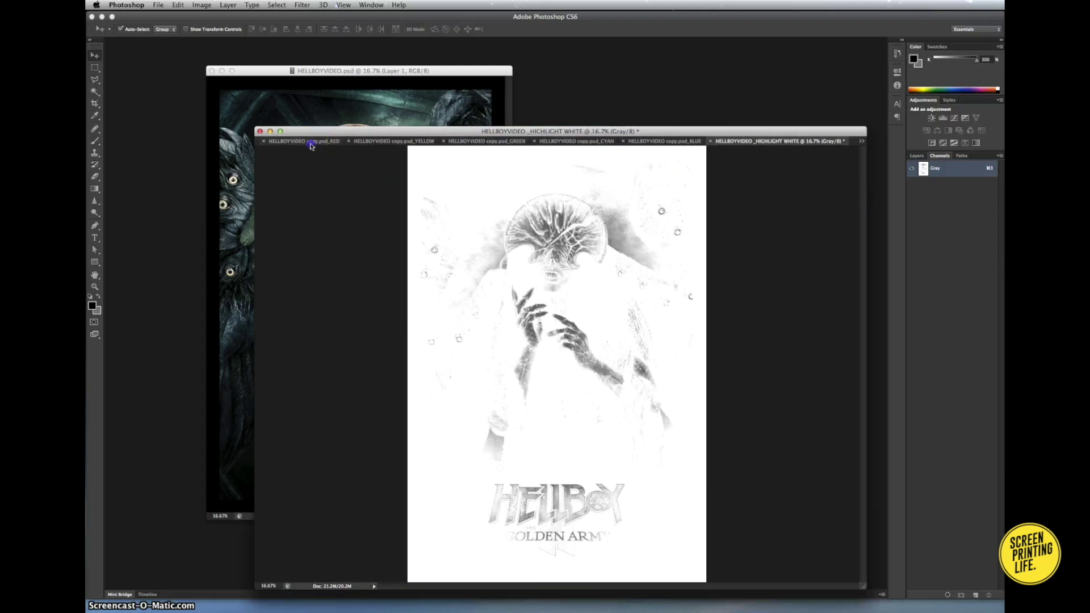
{"action": "left_click", "coordinate": [379, 142]}
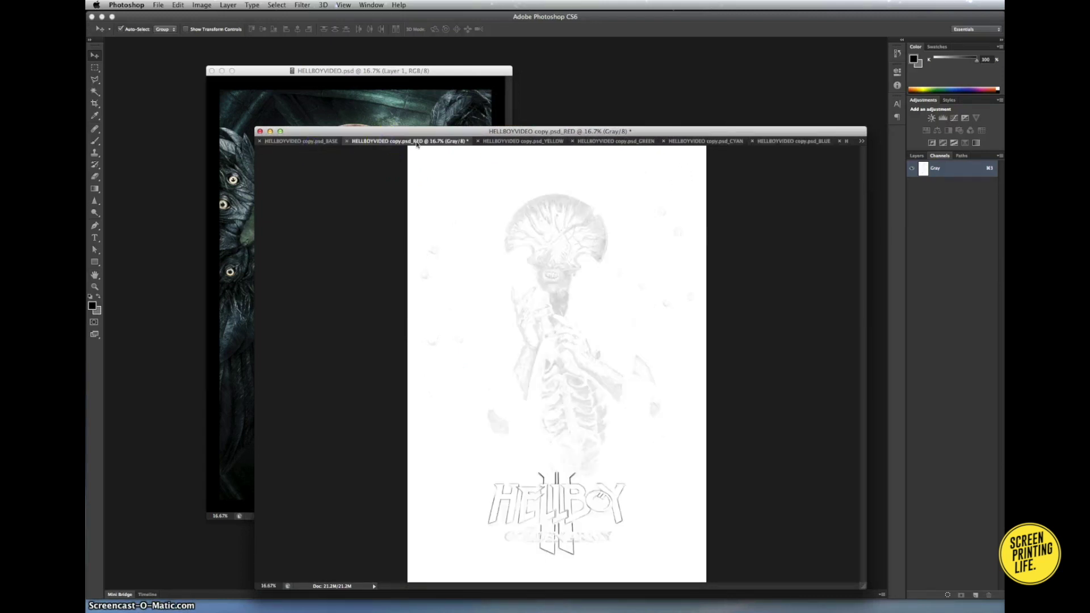
{"action": "left_click", "coordinate": [523, 140]}
{"action": "left_click_drag", "start_coordinate": [626, 132], "coordinate": [500, 104]}
{"action": "left_click_drag", "start_coordinate": [739, 146], "coordinate": [854, 152]}
- Review each split document, from HIGHLIGHT WHITE back through BLUE, CYAN, GREEN, RED and BASE
{"action": "left_click", "coordinate": [824, 116]}
{"action": "left_click", "coordinate": [660, 115]}
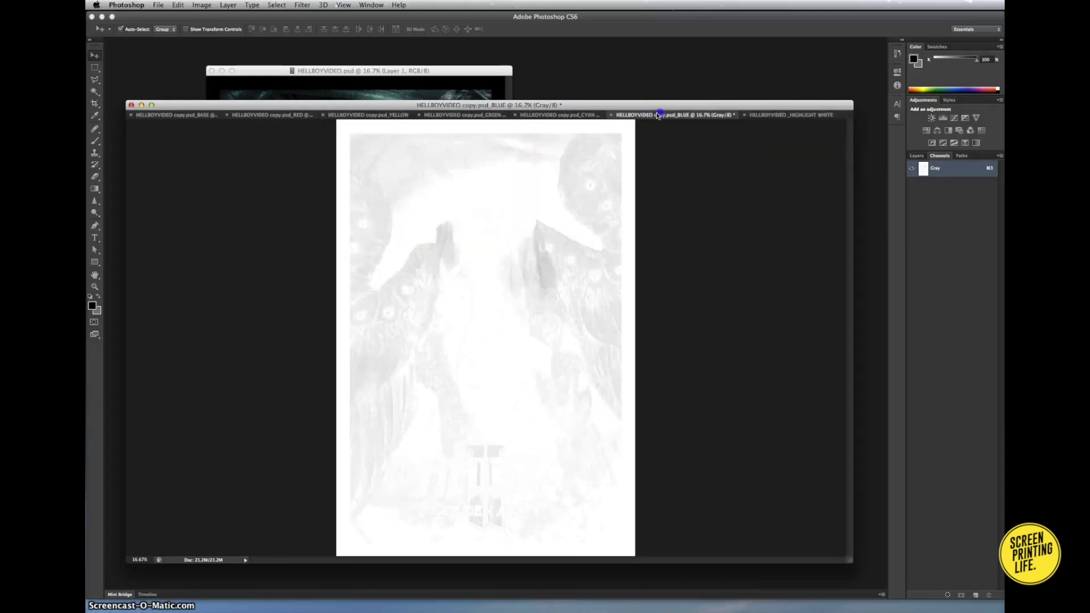
{"action": "left_click", "coordinate": [574, 114]}
{"action": "left_click", "coordinate": [479, 114]}
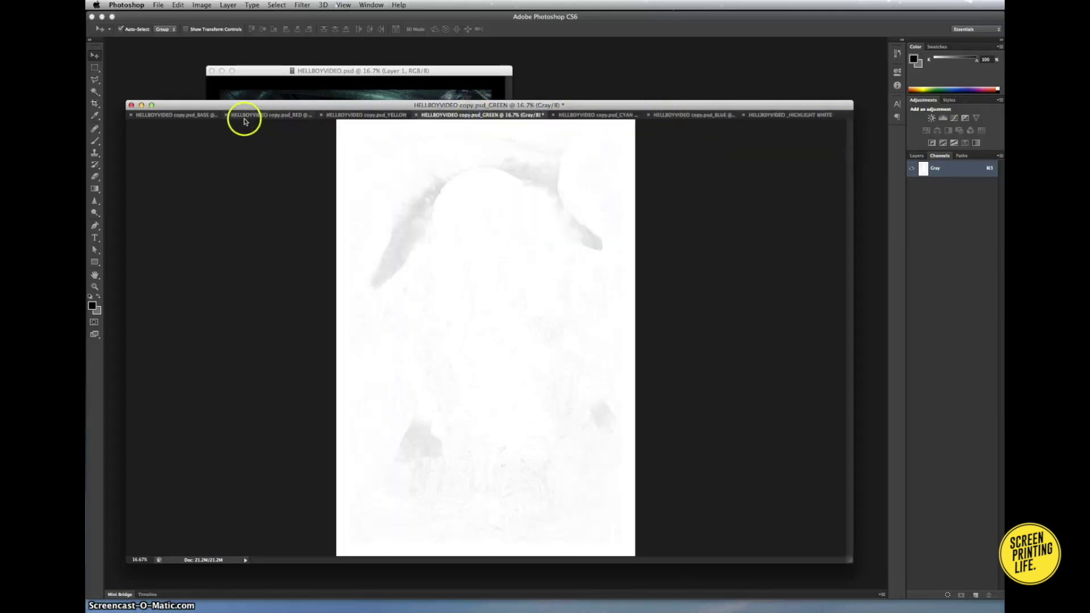
{"action": "left_click", "coordinate": [249, 115]}
{"action": "left_click", "coordinate": [194, 115]}
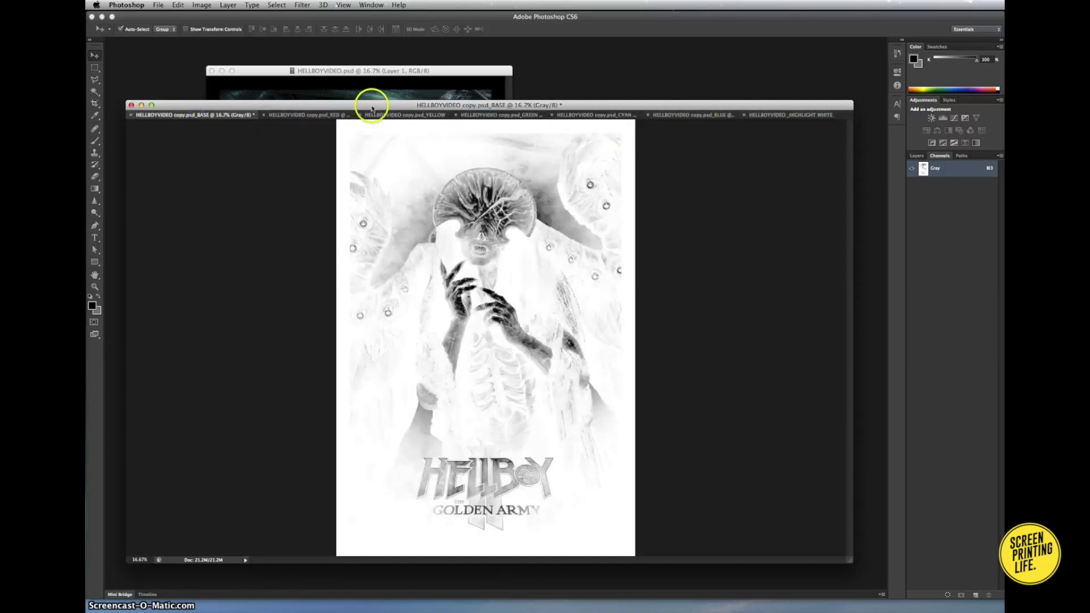
{"action": "left_click_drag", "start_coordinate": [373, 108], "coordinate": [387, 99]}
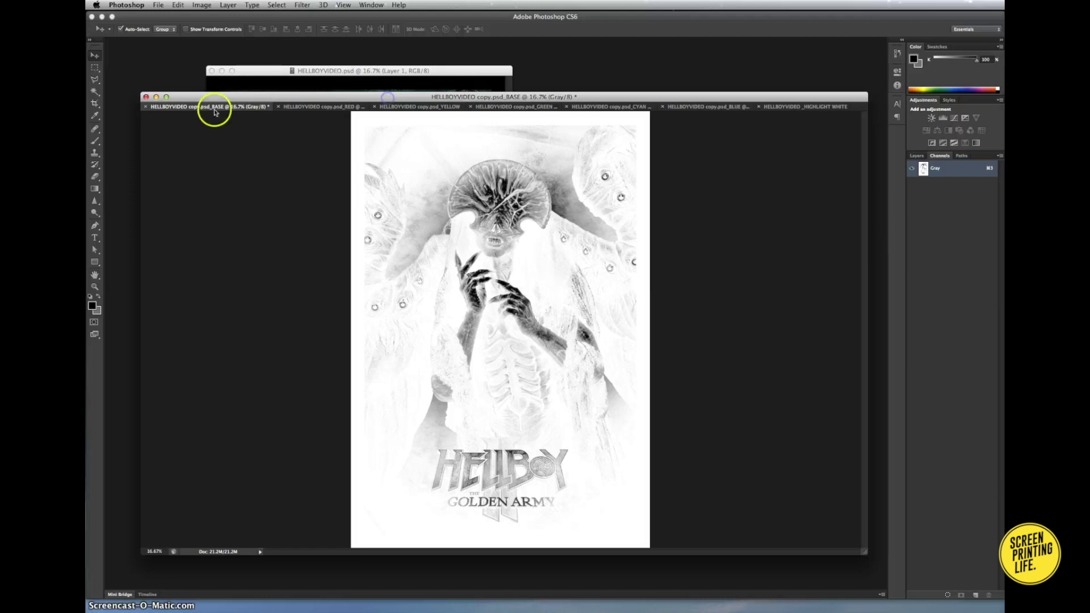